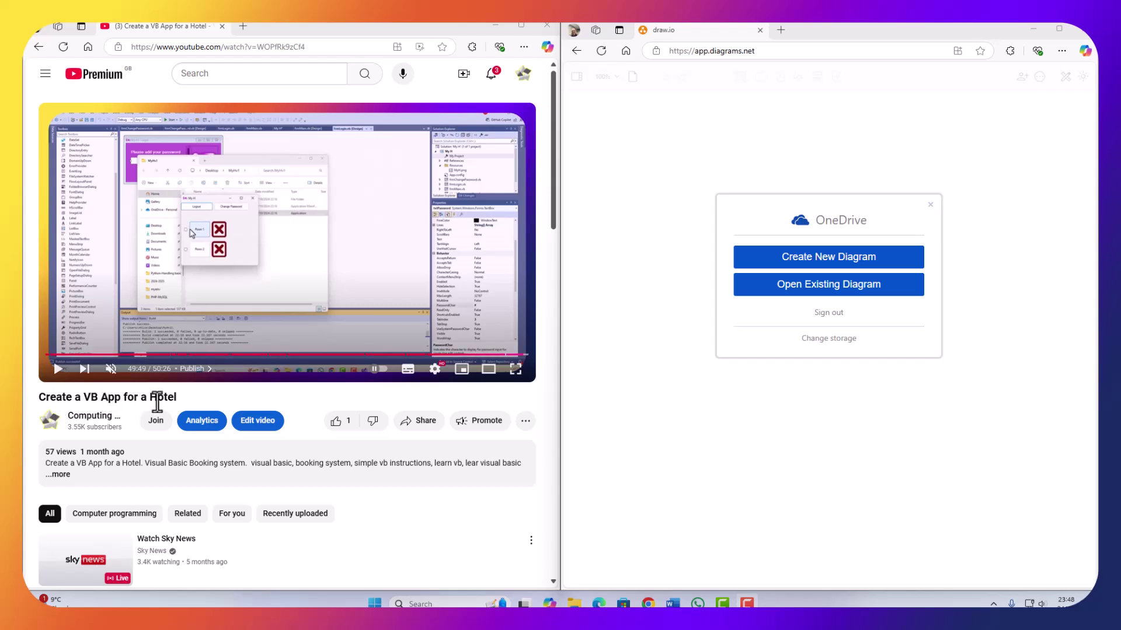
Play the login and booking demonstration near the end of the hotel app video and pause it.
click(521, 356)
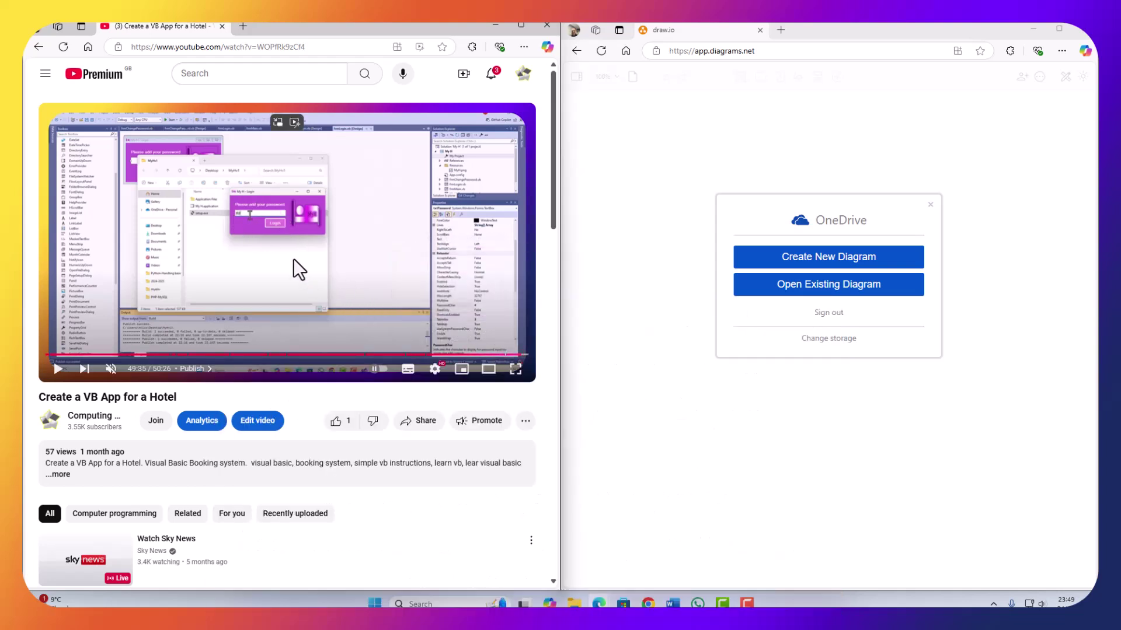
click(280, 247)
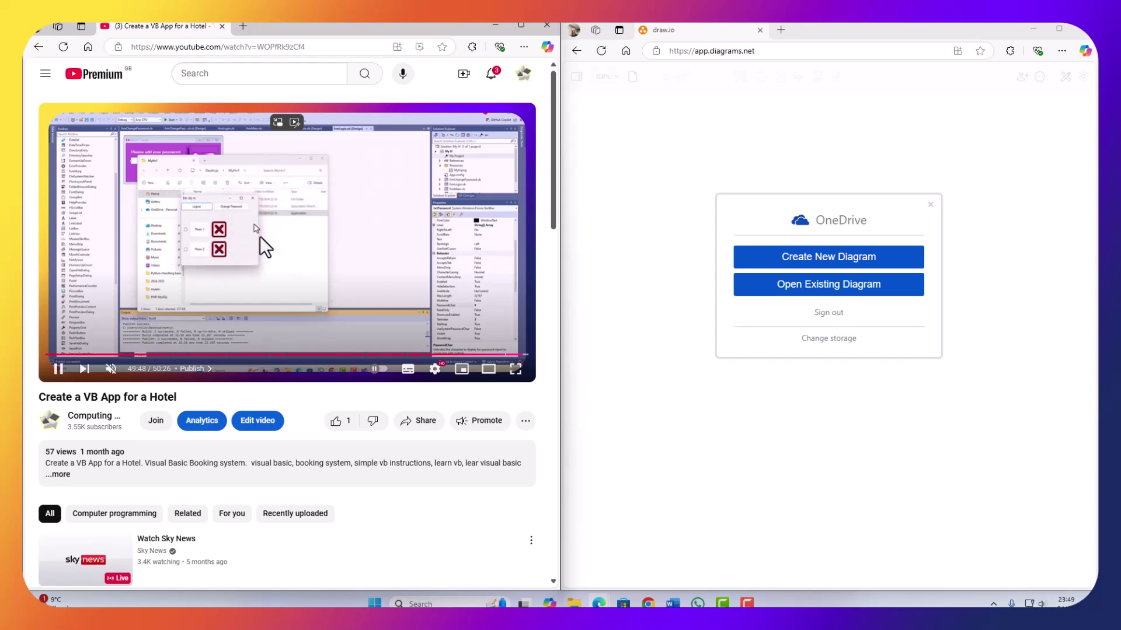
click(293, 264)
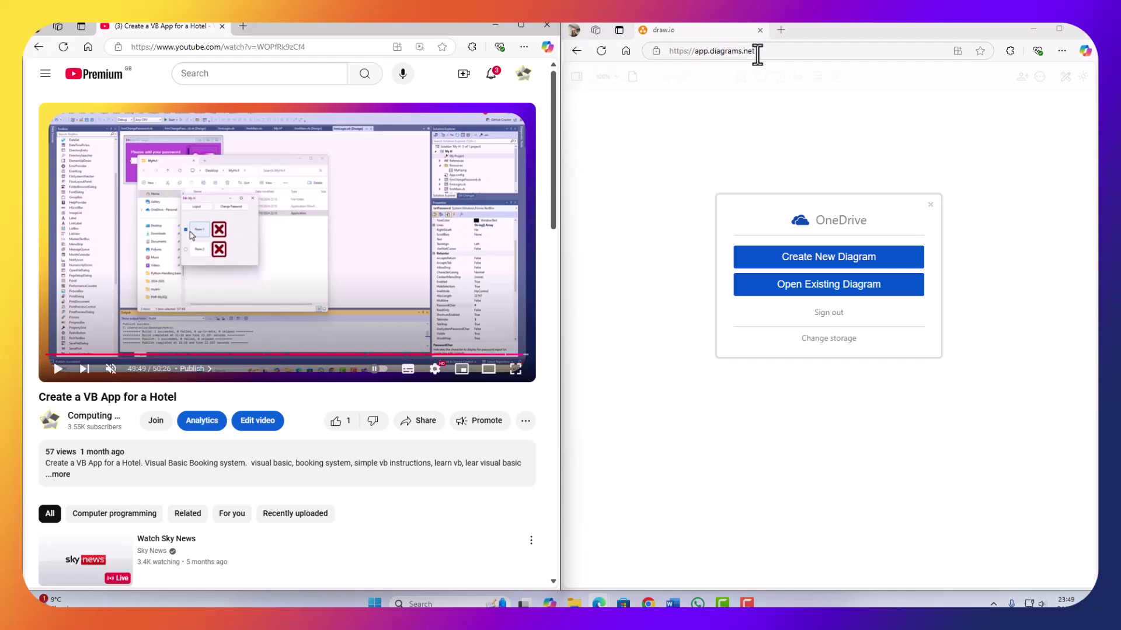
click(723, 51)
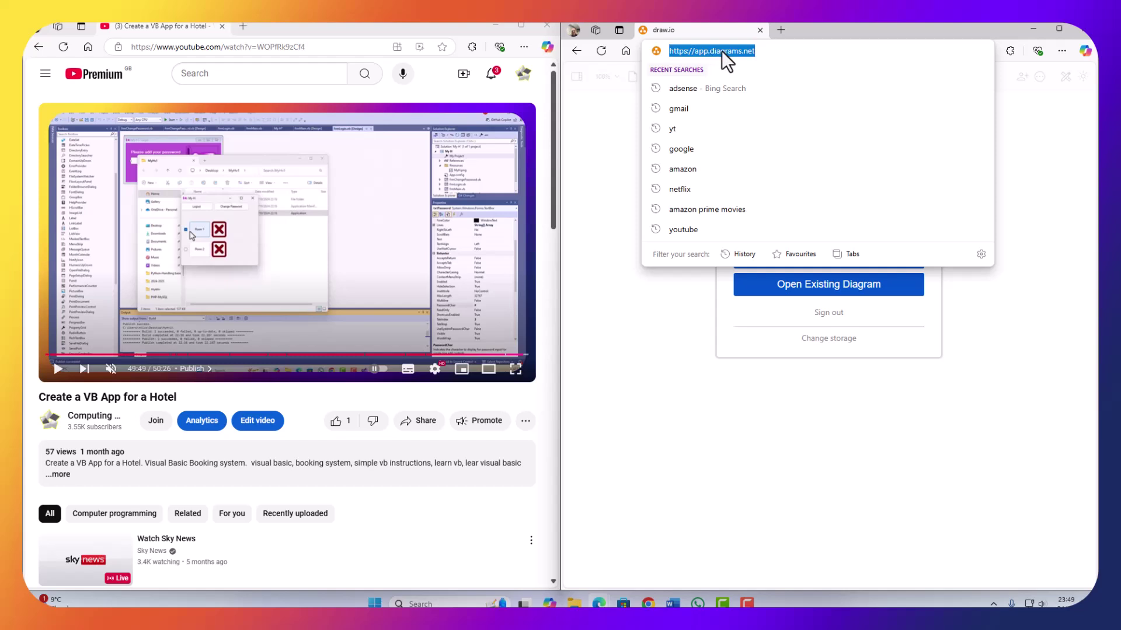
click(789, 425)
click(752, 251)
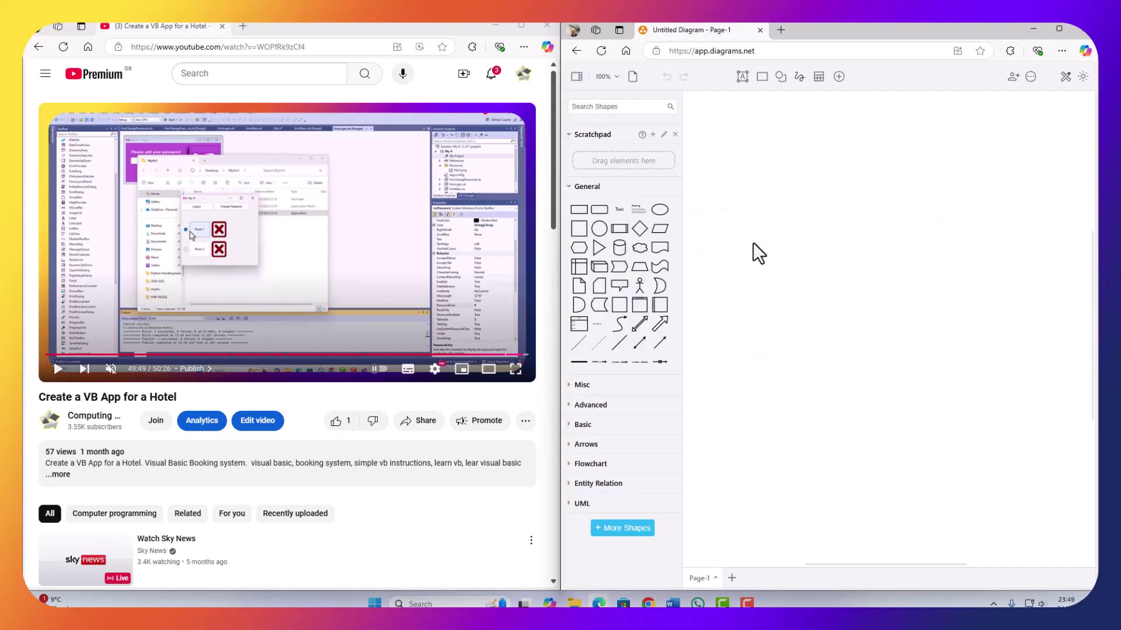
click(577, 51)
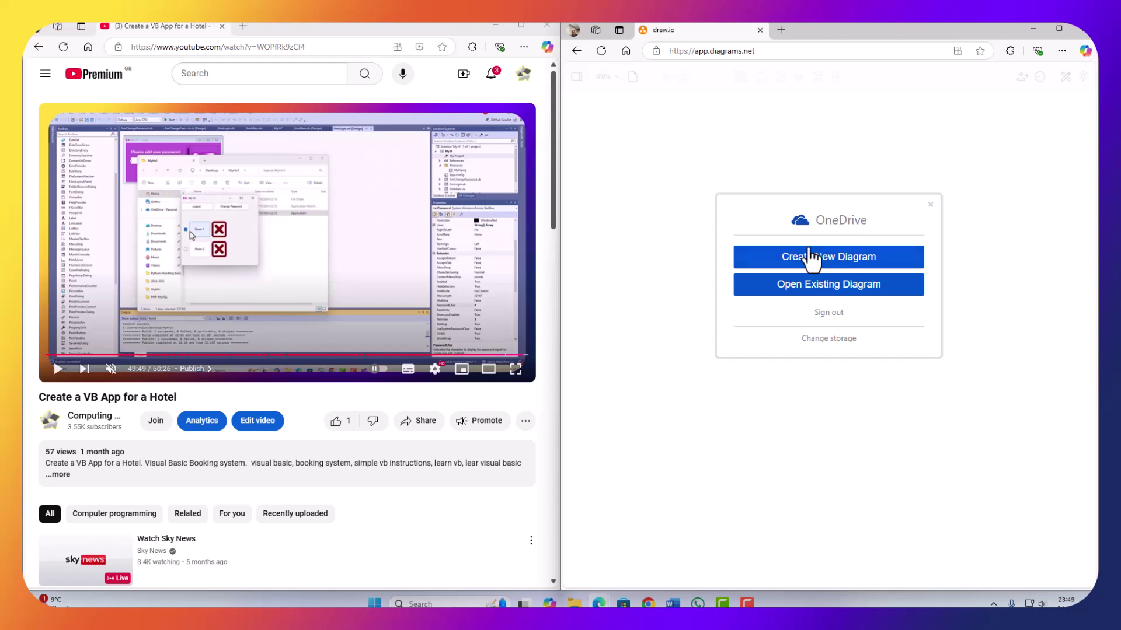
Create a new blank diagram named AppForAHotel and save it as an XML file in OneDrive My Files.
click(820, 265)
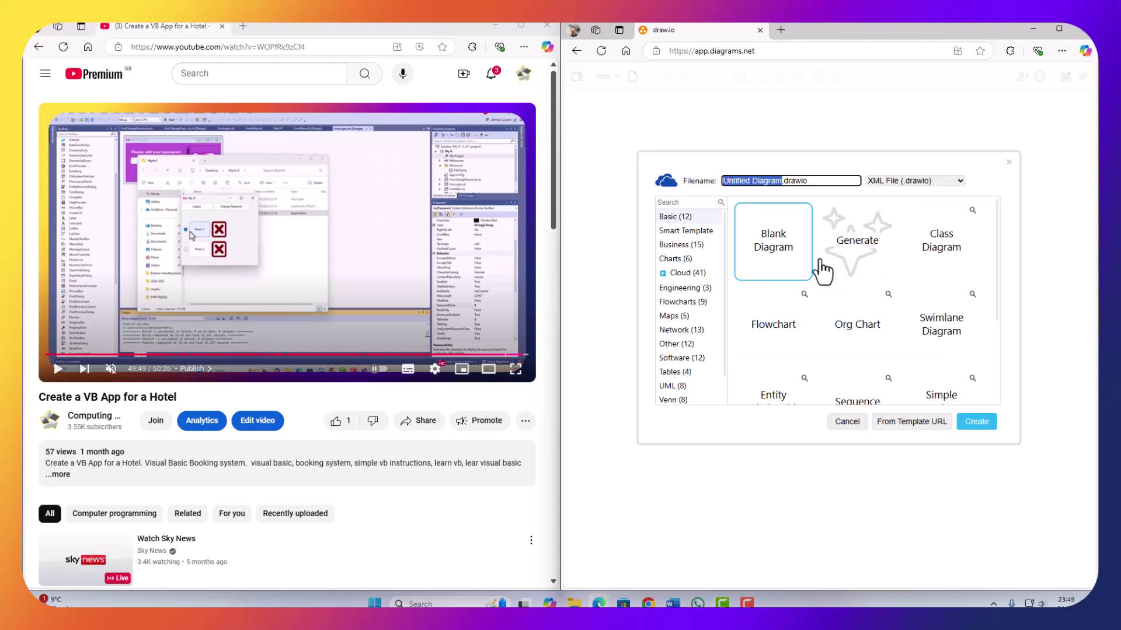
click(768, 248)
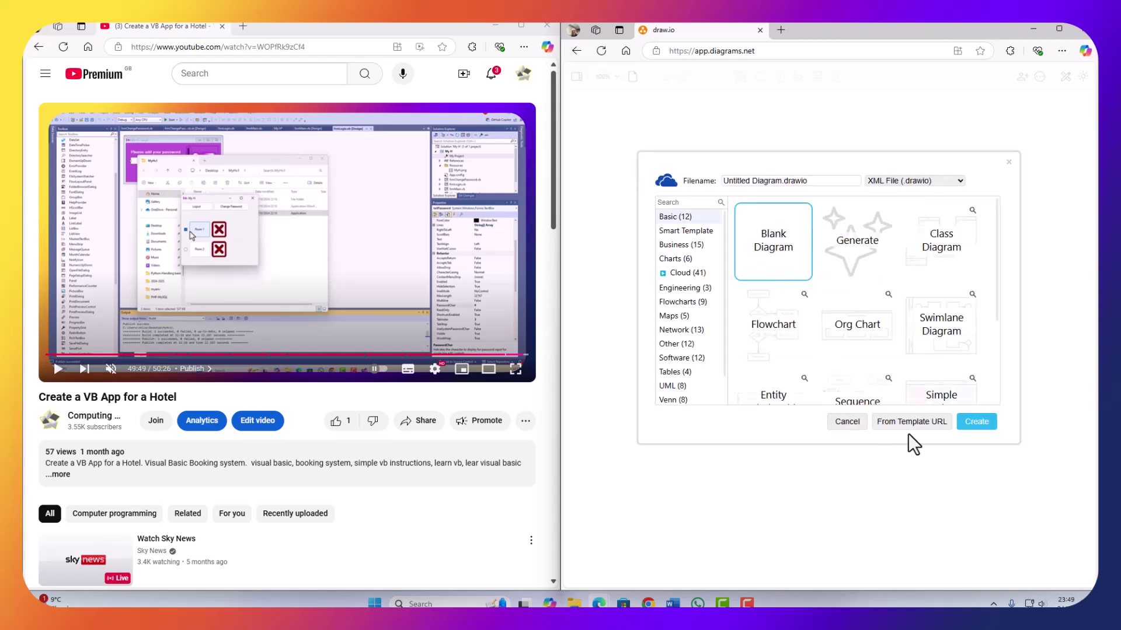
click(969, 422)
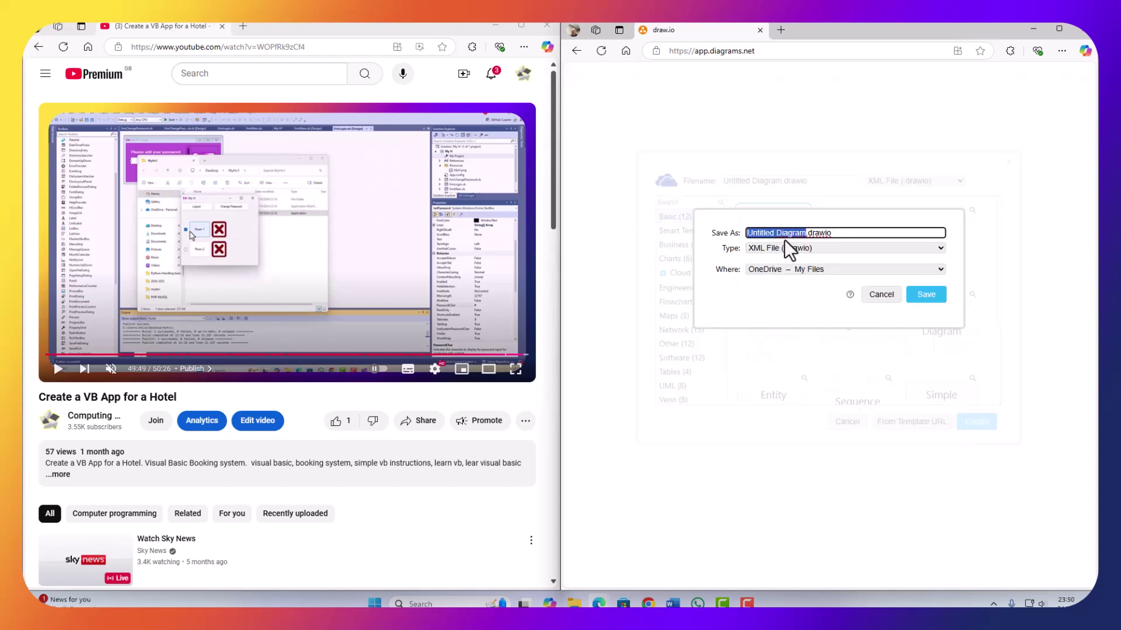
text(AppForAHotel)
click(934, 297)
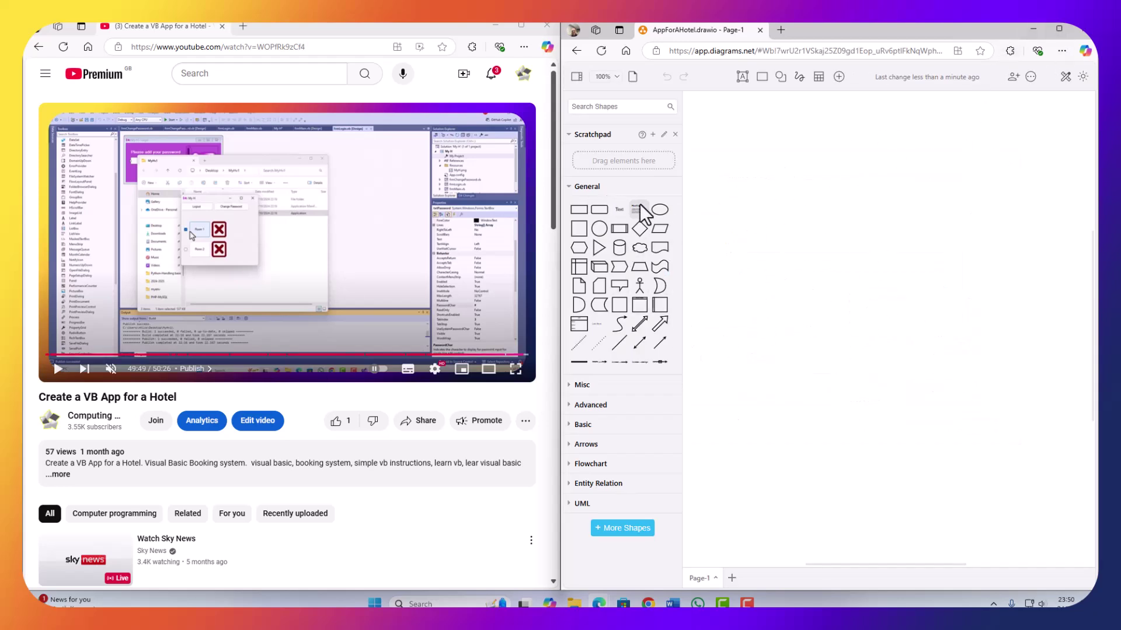
Add a rectangle near the top of the canvas and widen it into a title box.
mouse_move(582, 219)
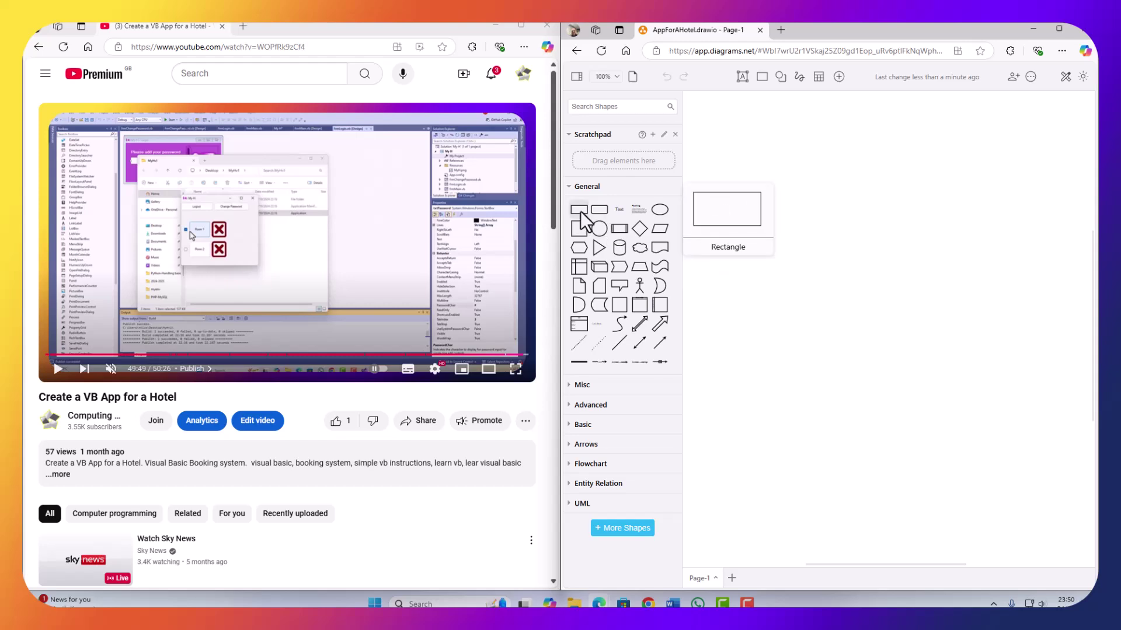
drag(582, 219, 806, 149)
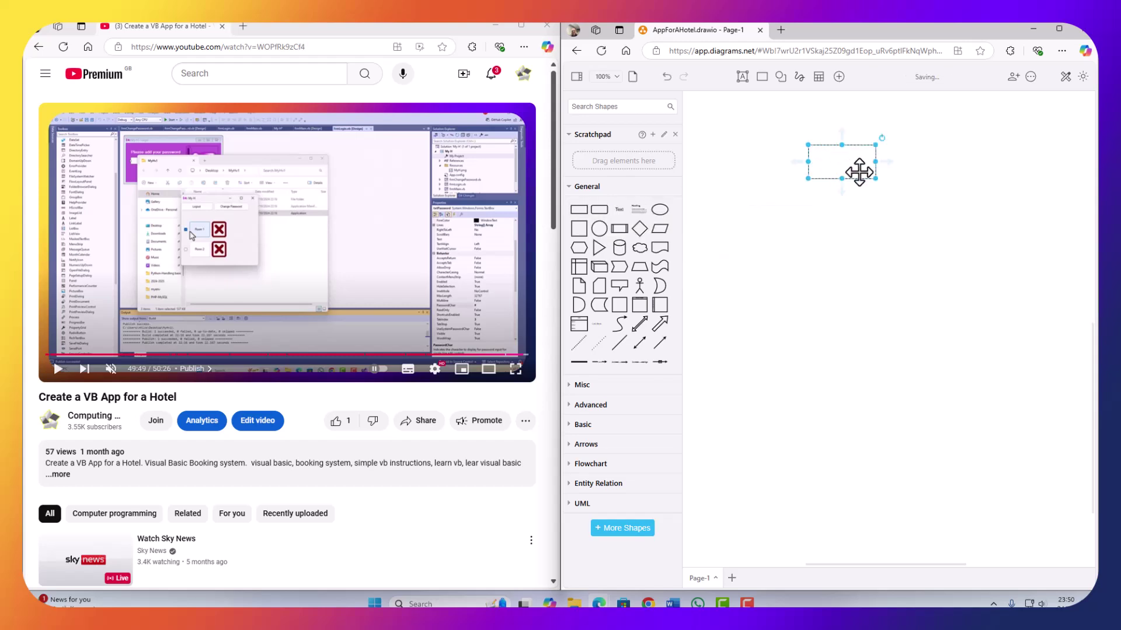
drag(875, 162, 879, 137)
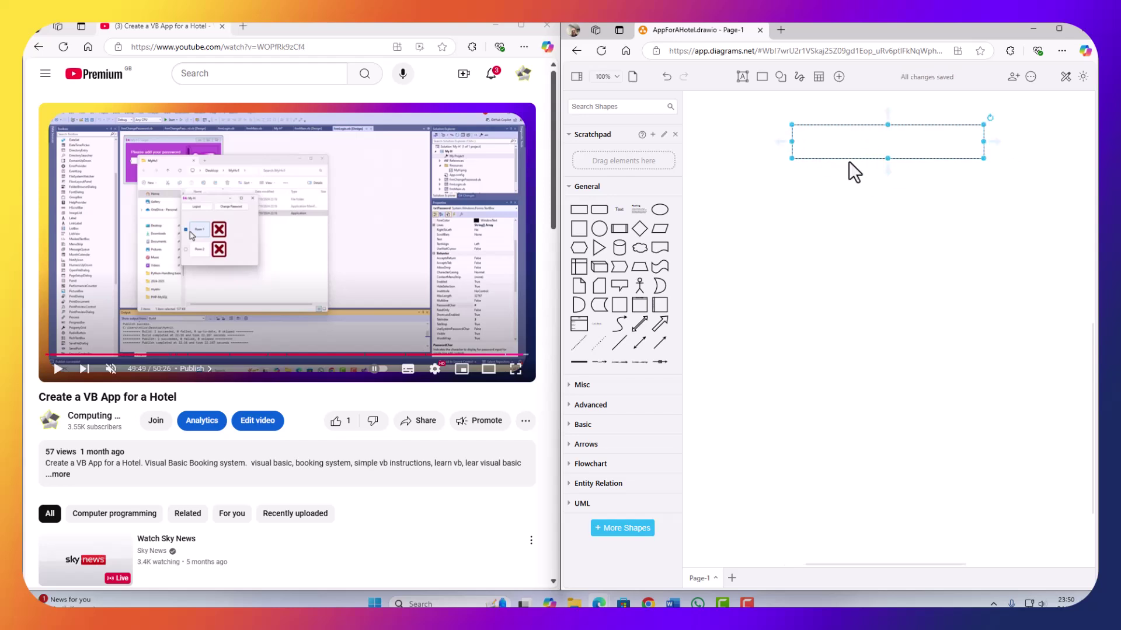
Label the title box "VB-App-For A Hotel".
text(VBApp)
key(BackSpace)
key(BackSpace)
key(BackSpace)
text(-App-For)
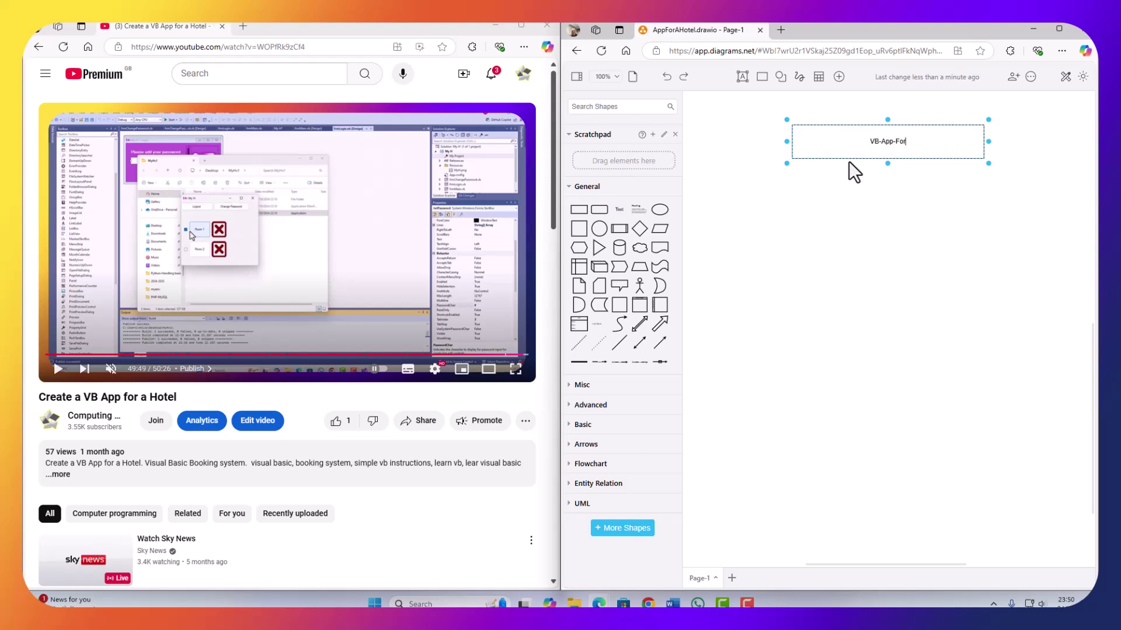
text( A Hotel)
click(877, 190)
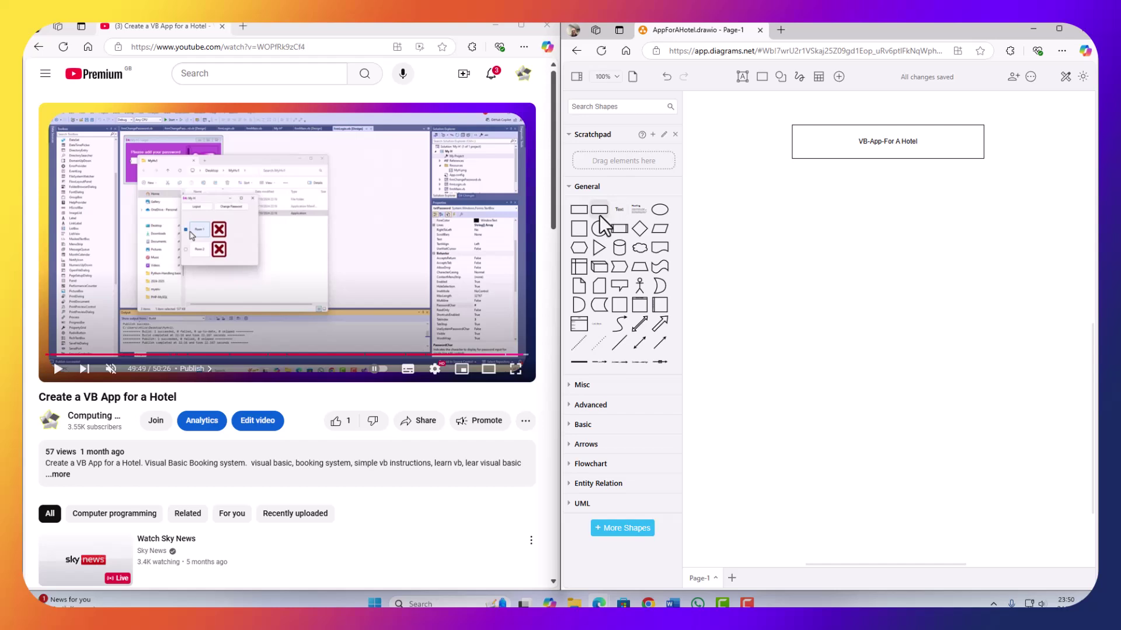
Add a rounded rectangle below the title box and label it "Open Application".
drag(600, 215, 873, 182)
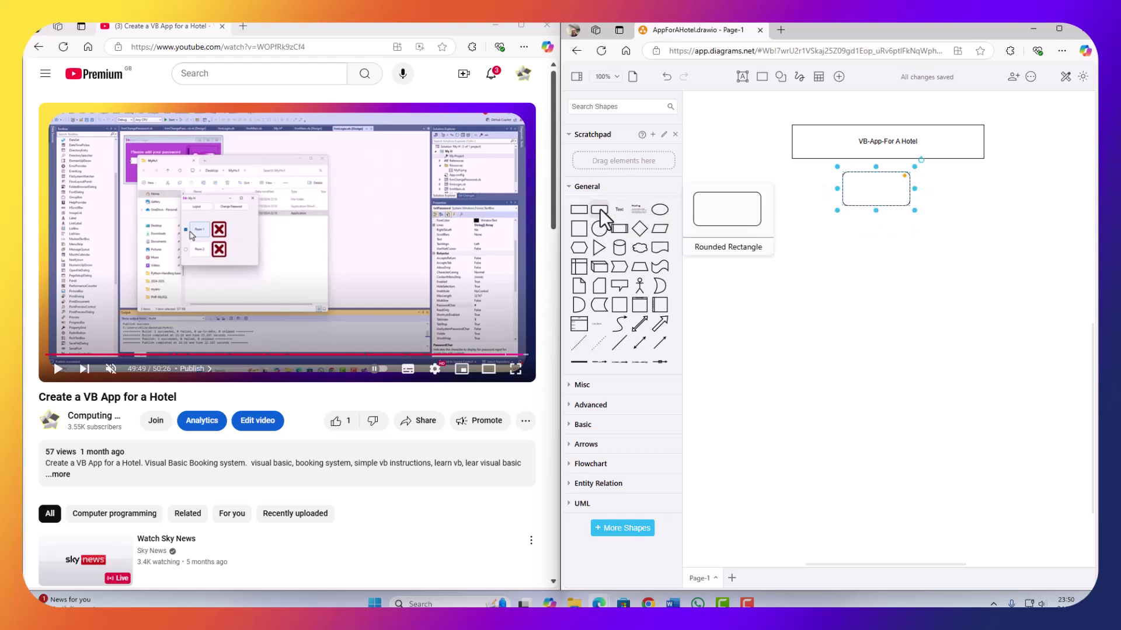
double_click(865, 196)
text(Open Application)
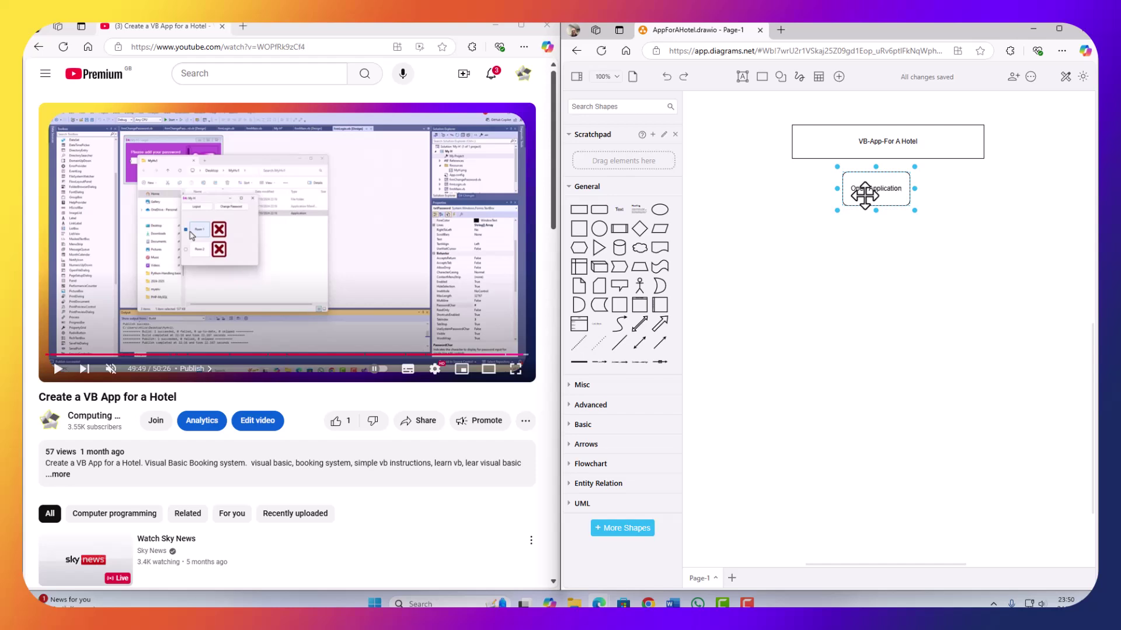
click(925, 118)
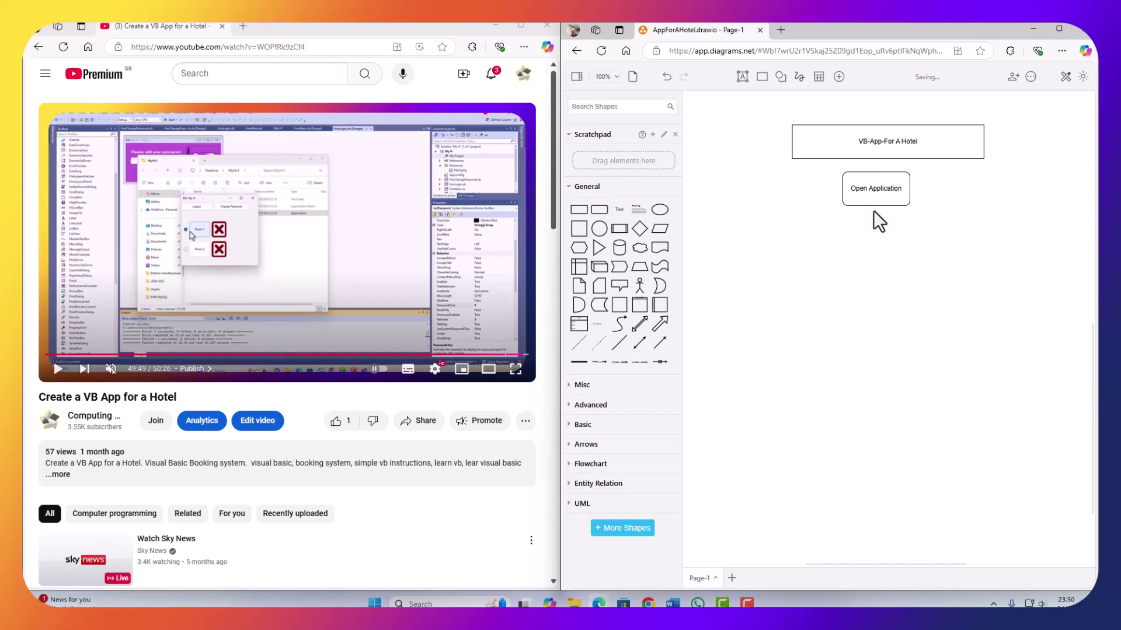
Place a diamond below the Open Application shape and connect the two with an arrow.
drag(640, 229, 855, 237)
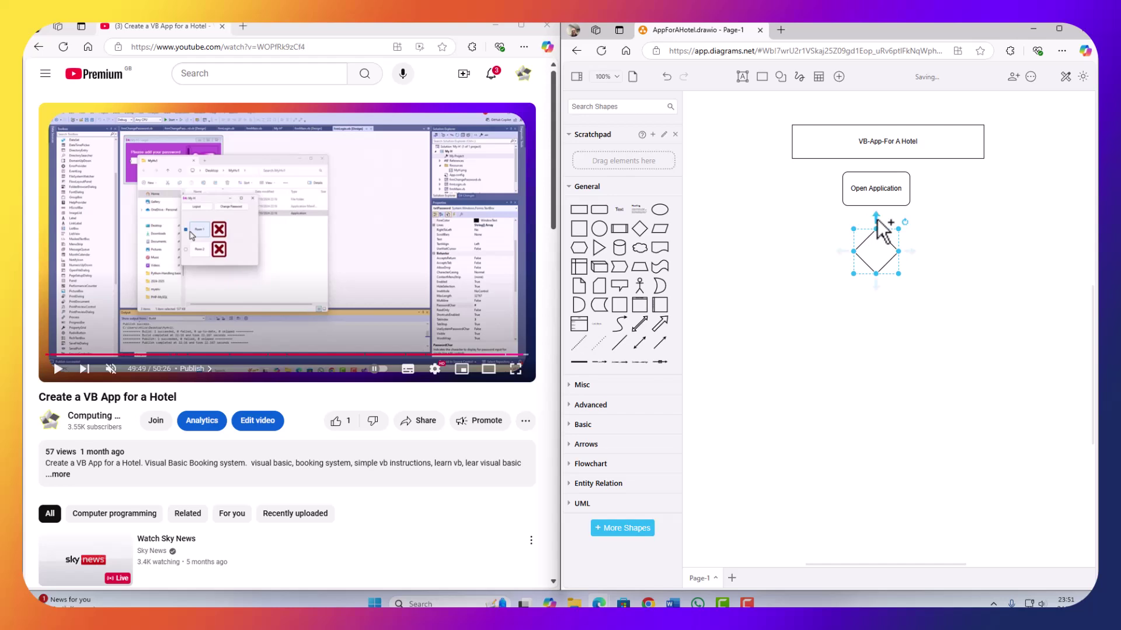
click(941, 216)
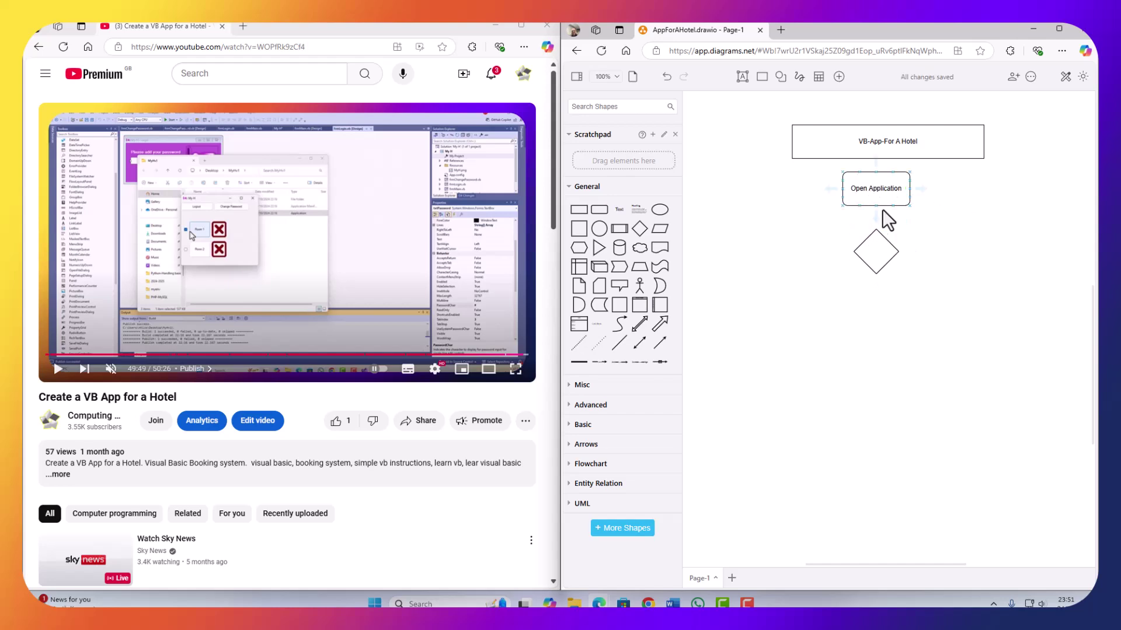
drag(877, 221, 879, 229)
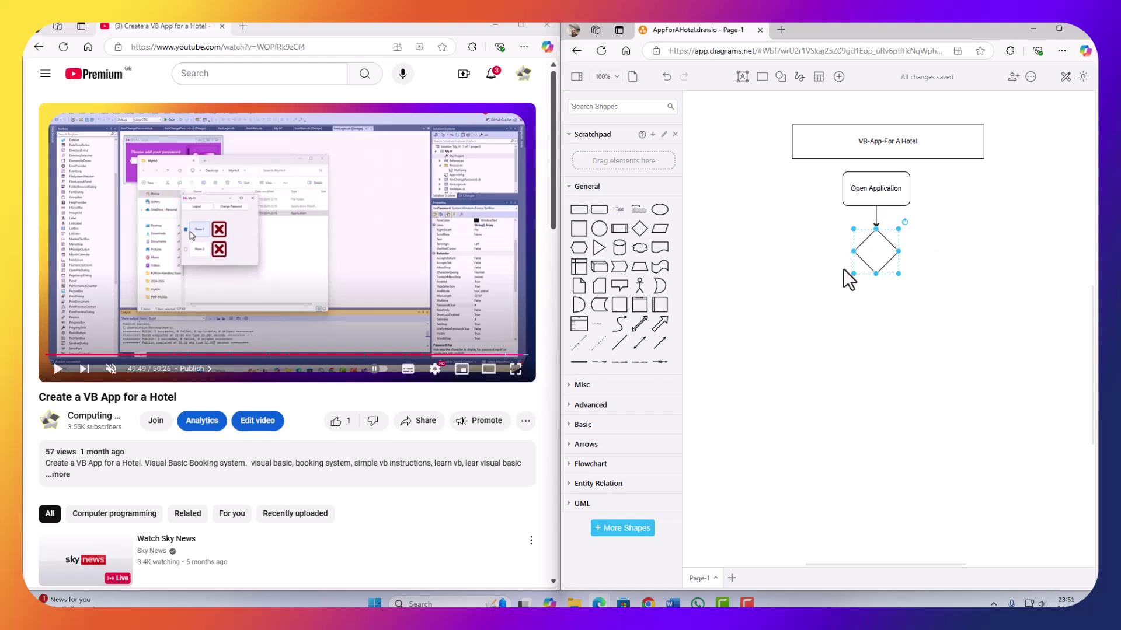
Widen the decision diamond on both sides and label it "Check the Password".
drag(854, 251, 931, 251)
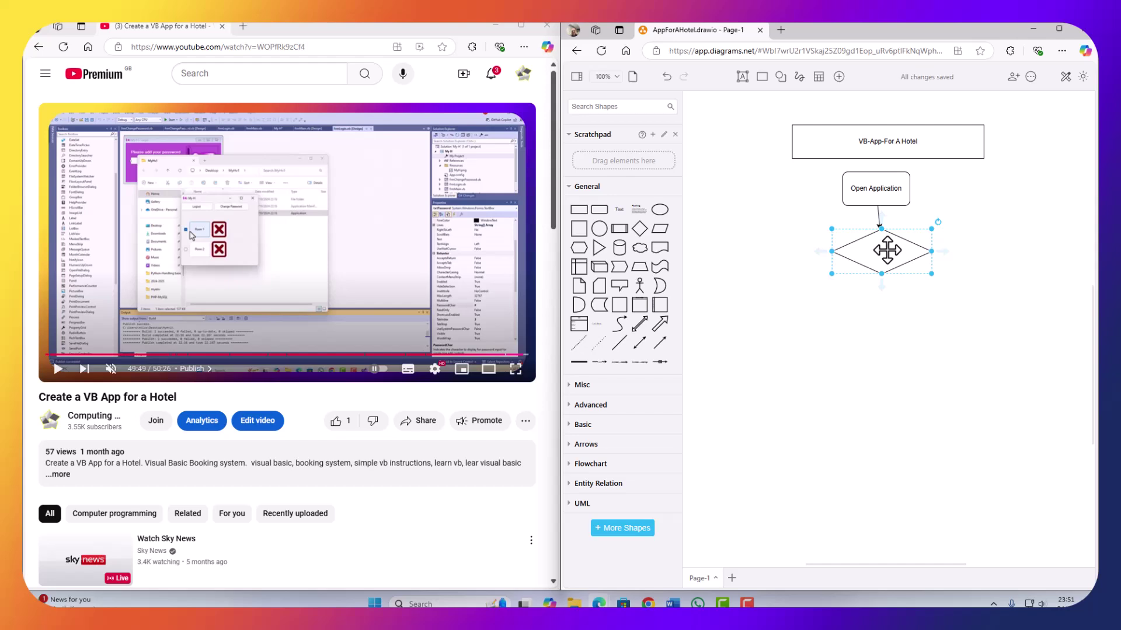
key(ctrl+z)
text(Details)
text(sword)
key(Escape)
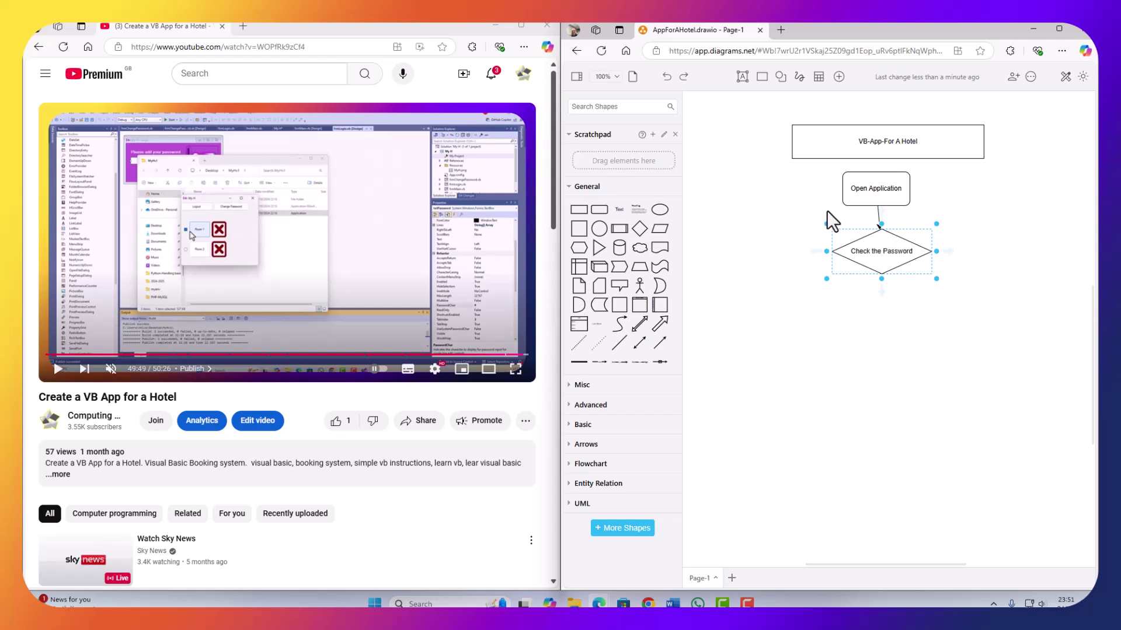
click(822, 232)
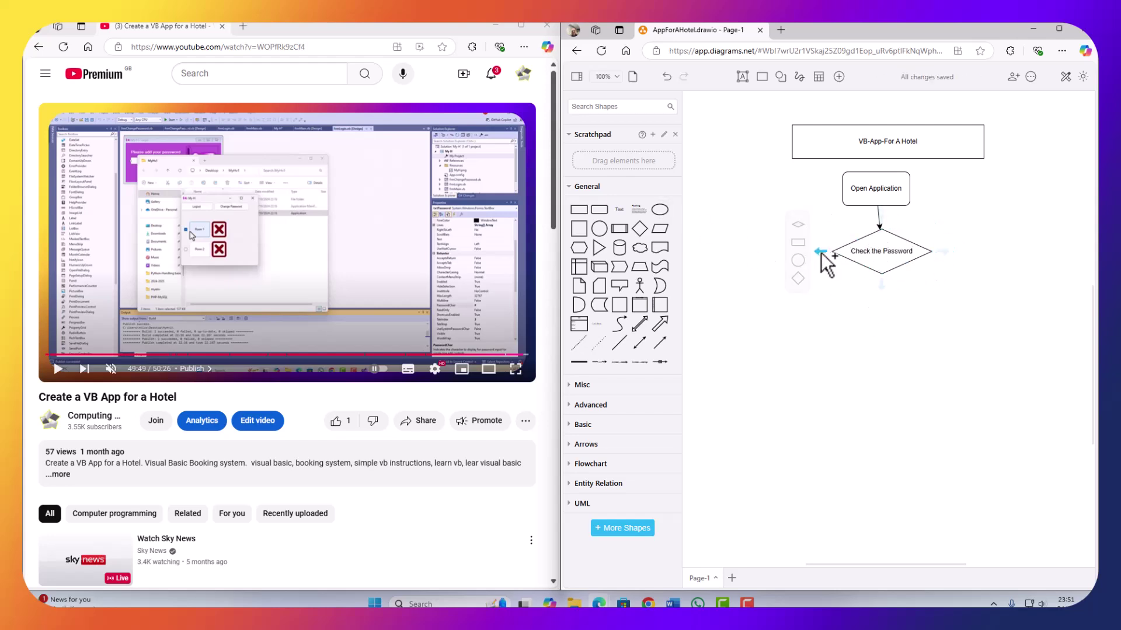
Add a connected circle left of the decision diamond, label it "Correct Password", and move it closer to the diamond.
click(798, 261)
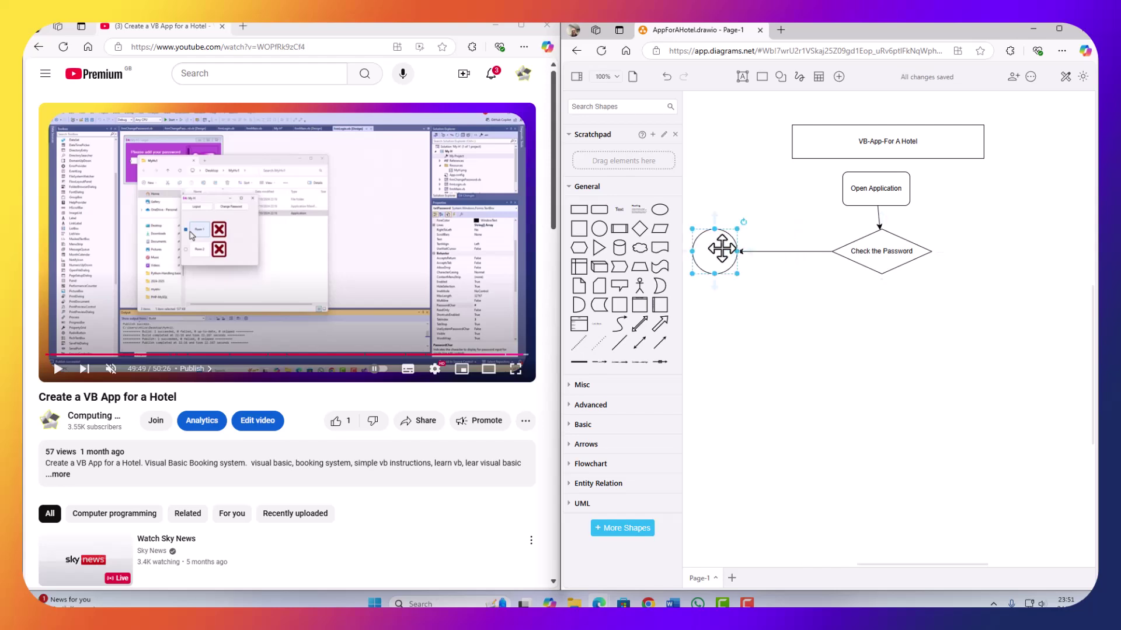
key(ctrl+z)
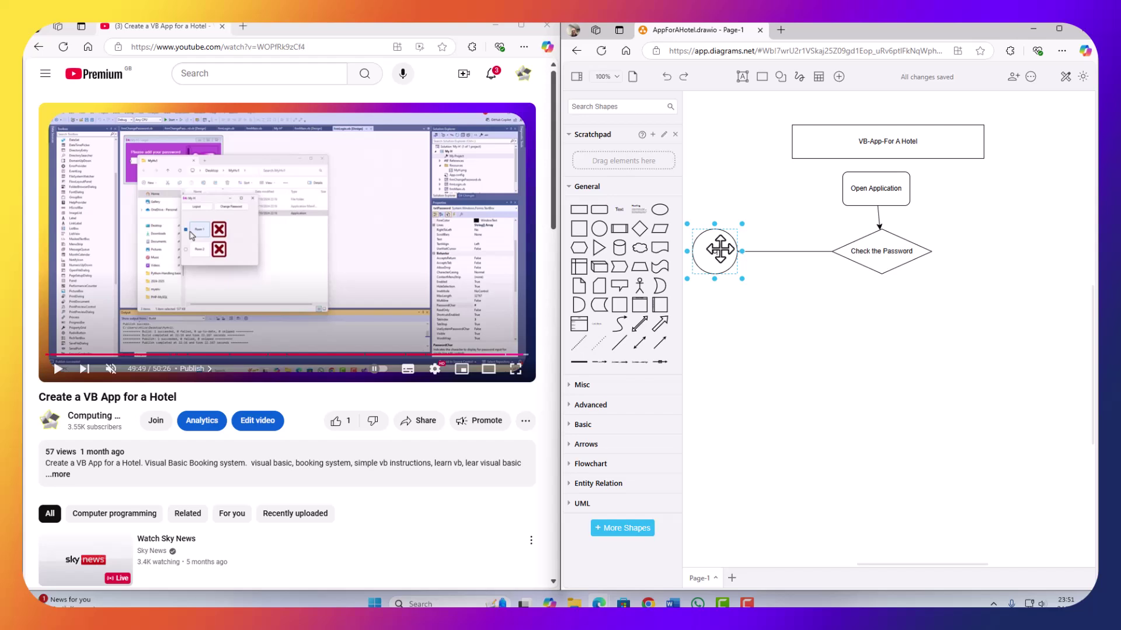
text(Password)
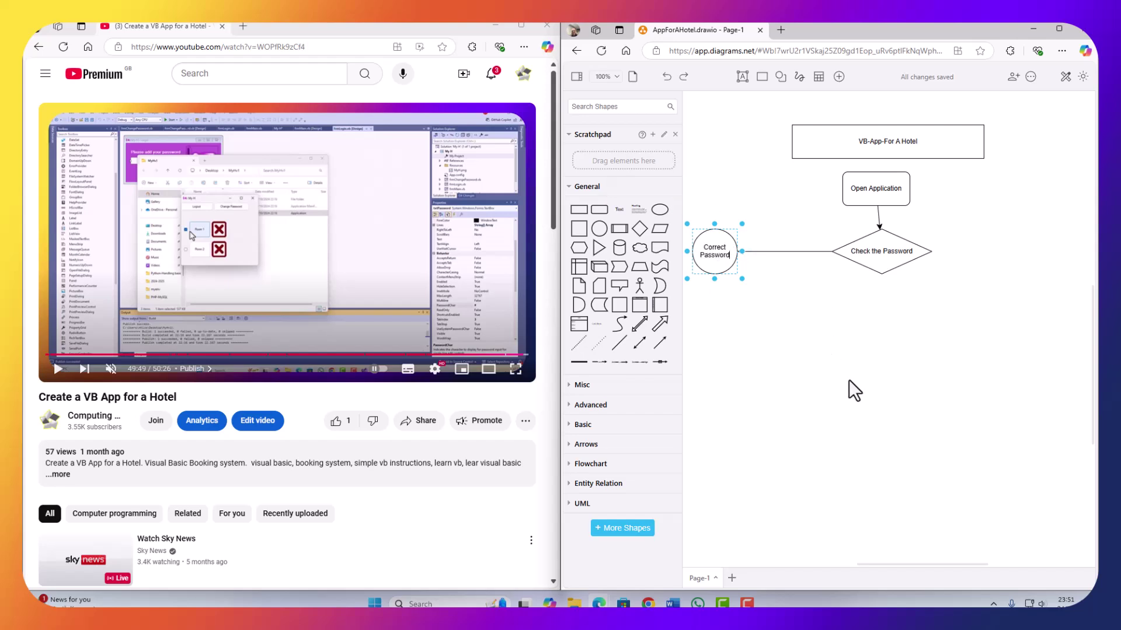
drag(721, 260, 797, 266)
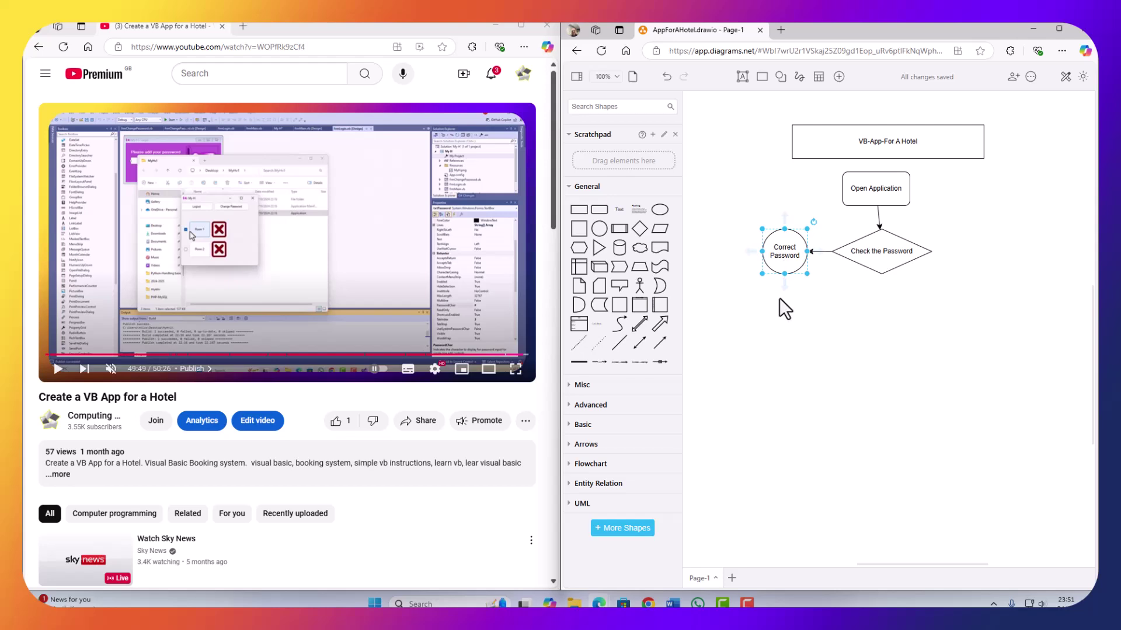
Add a connected rectangle below the Correct Password circle and label it "Booking Page".
mouse_move(784, 286)
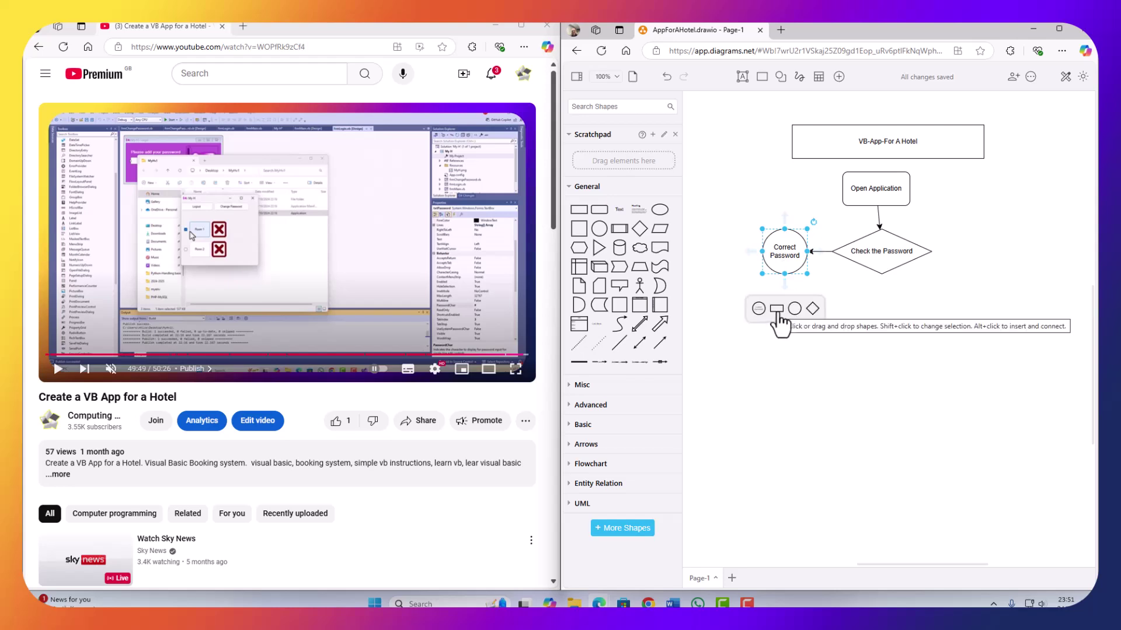
click(776, 309)
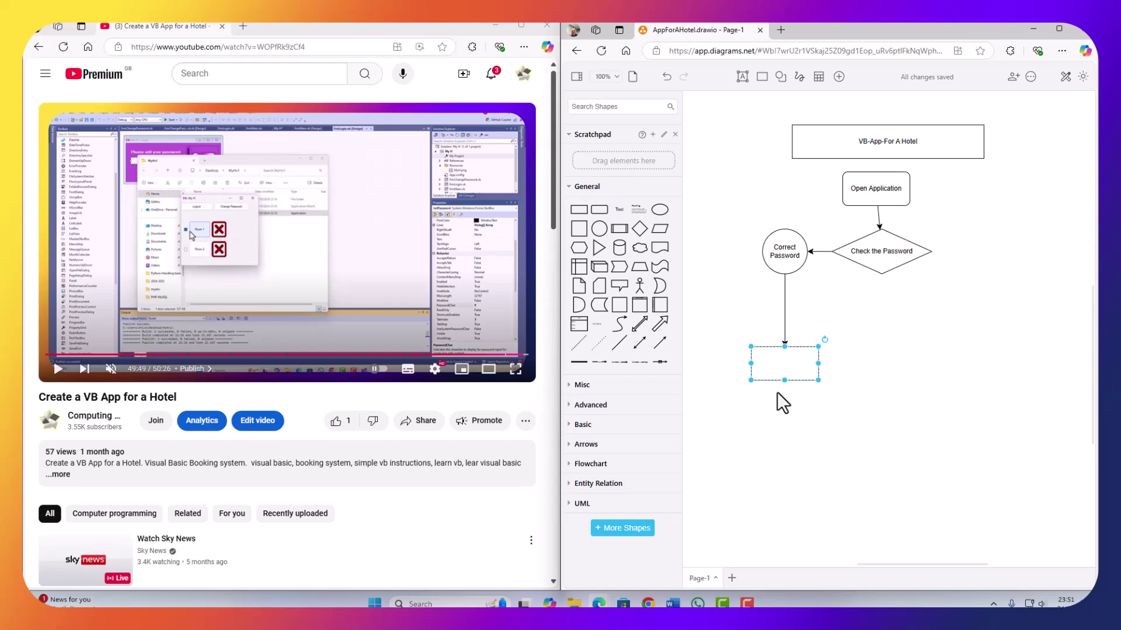
text(Mai)
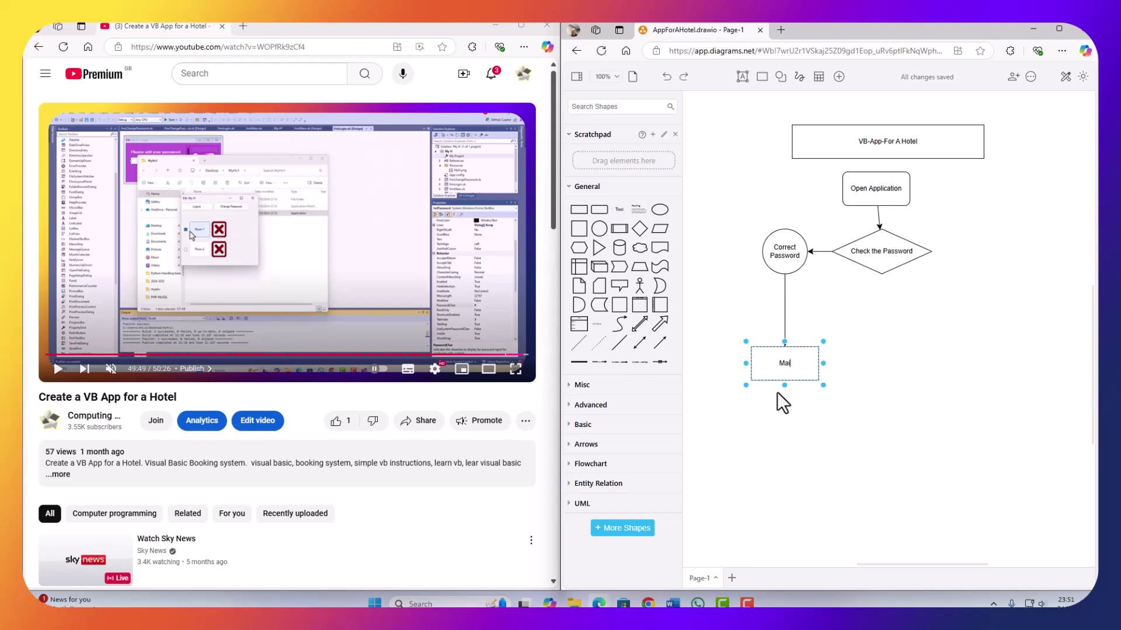
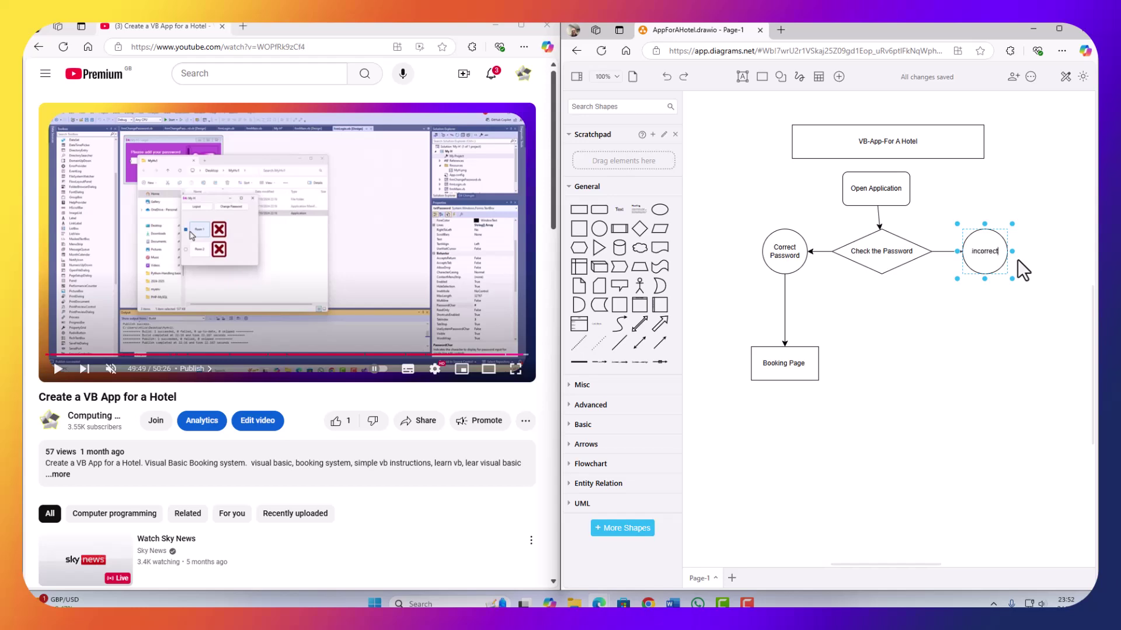
Complete the label of the circle right of the diamond as "Incorrect Password" with a capital I.
text(ssword)
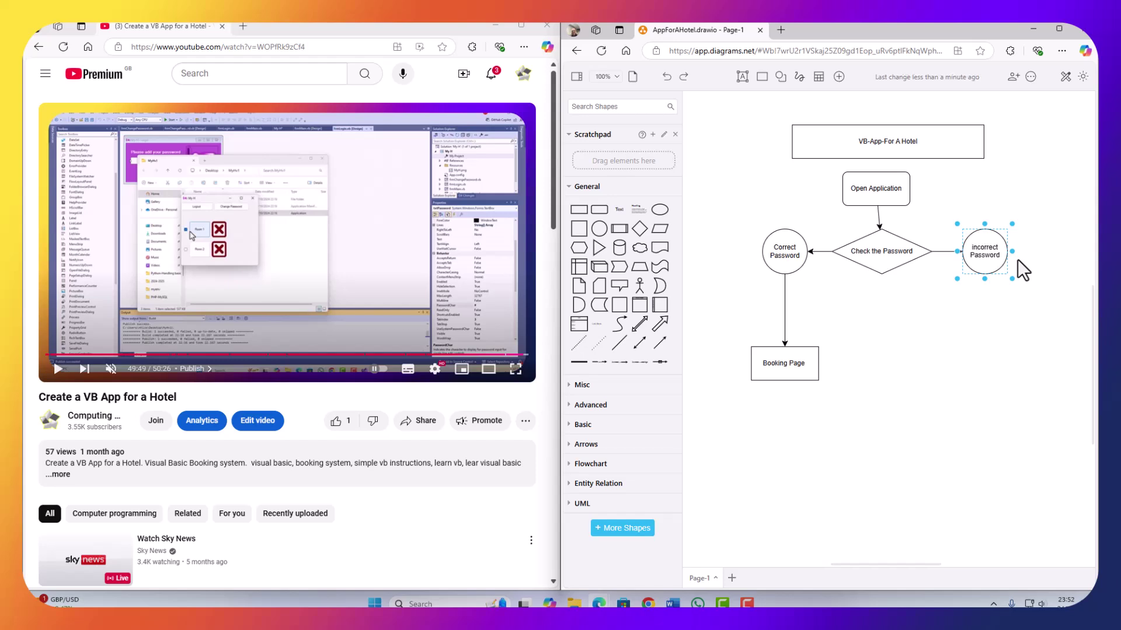
key(shift+Right)
text(I)
Try an arrow from the Incorrect Password circle back to the Open Application shape and delete it.
drag(980, 221, 910, 200)
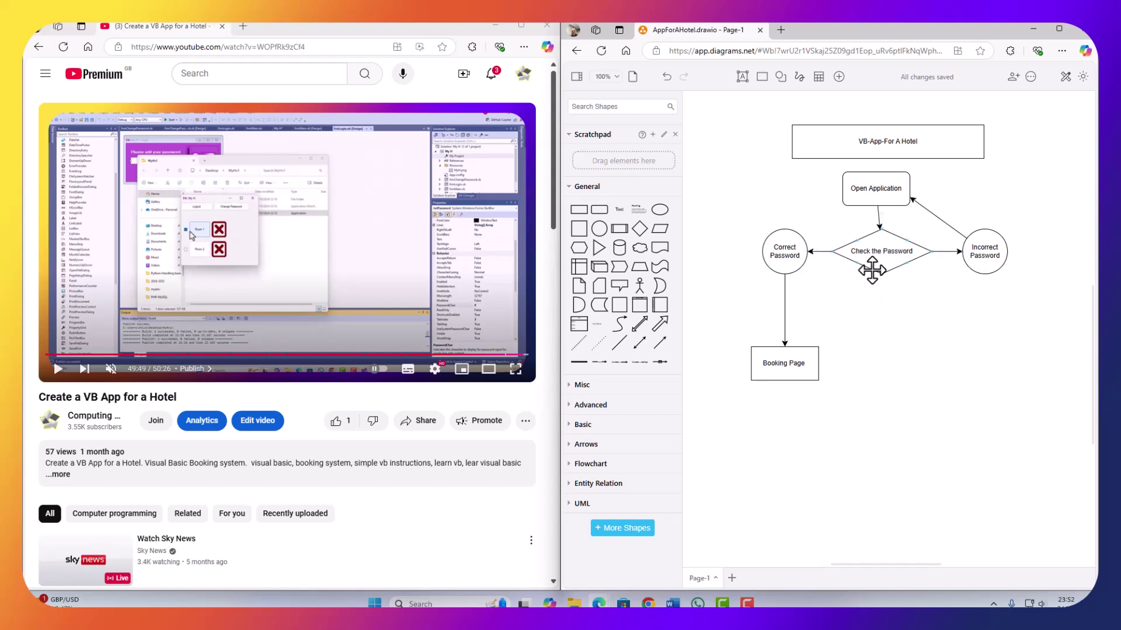
click(934, 219)
key(Delete)
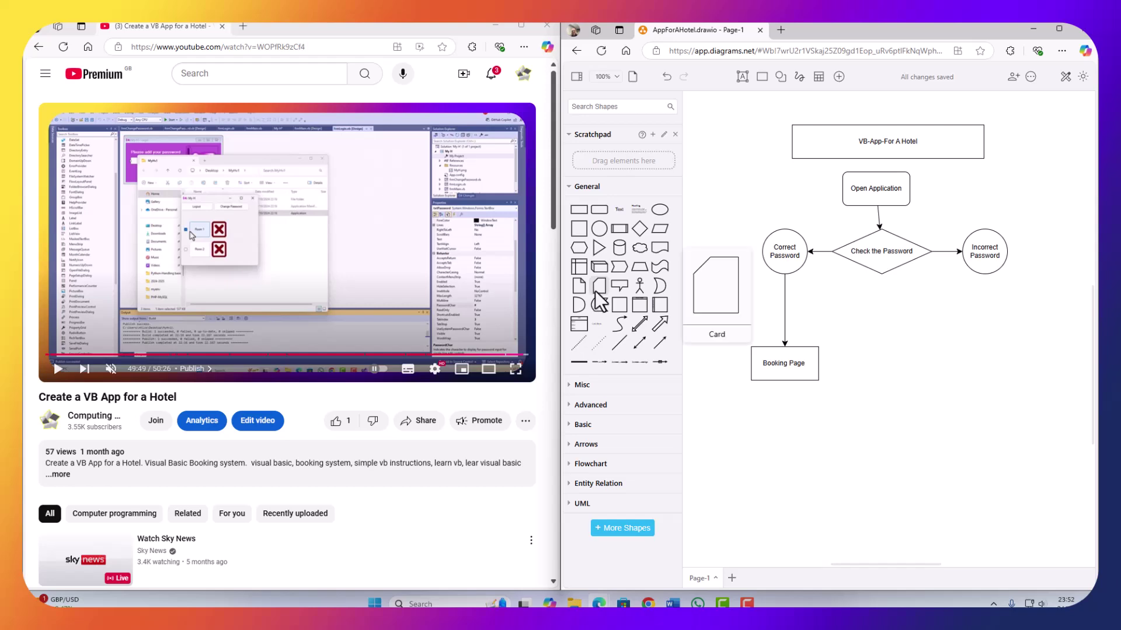
Add a card shape above the Incorrect Password circle and label it "The password is incorrect, please try again".
drag(596, 293, 999, 203)
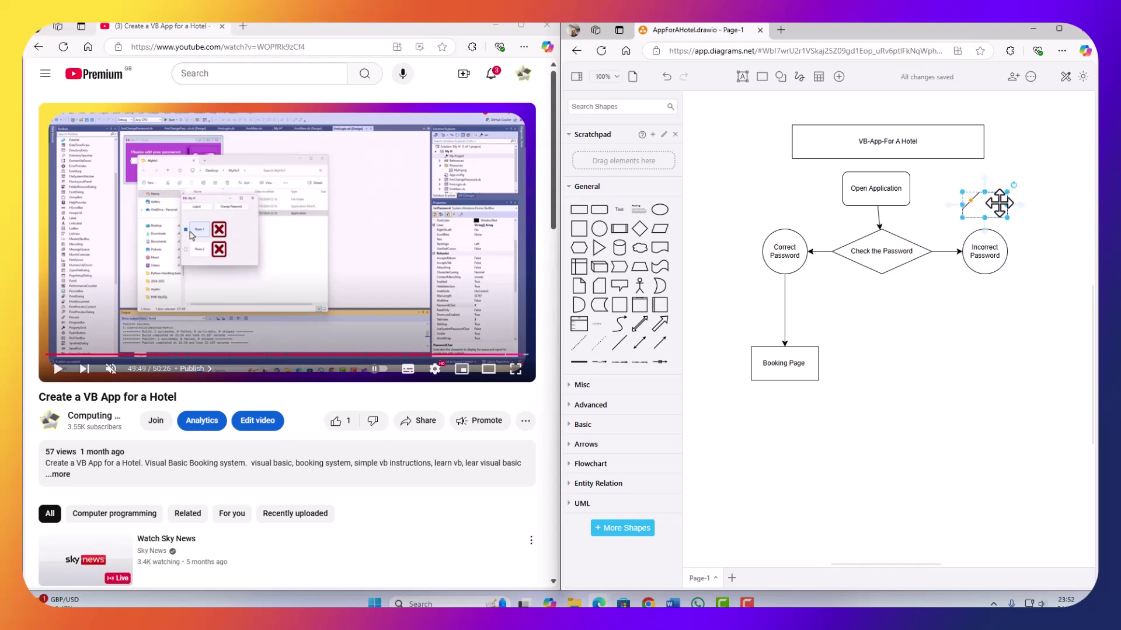
double_click(999, 202)
text(The password is incorrect please try again)
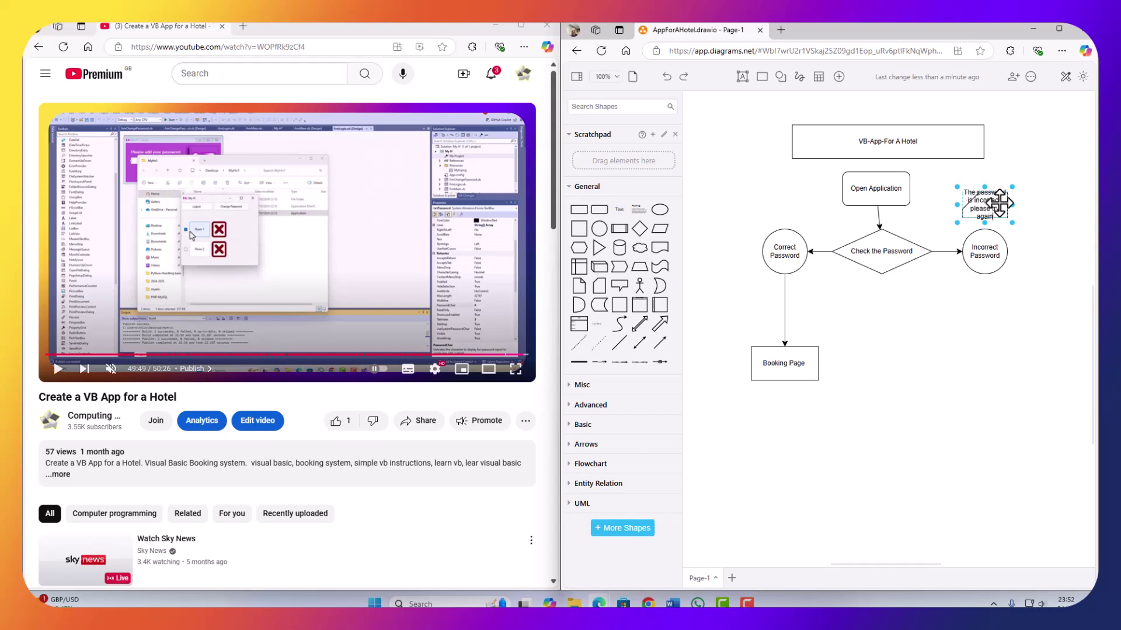
Widen the card above the Incorrect Password circle and extend its text with "message box", keeping the whole label on one line.
drag(1012, 205, 1058, 202)
double_click(1058, 202)
click(1064, 209)
text(me)
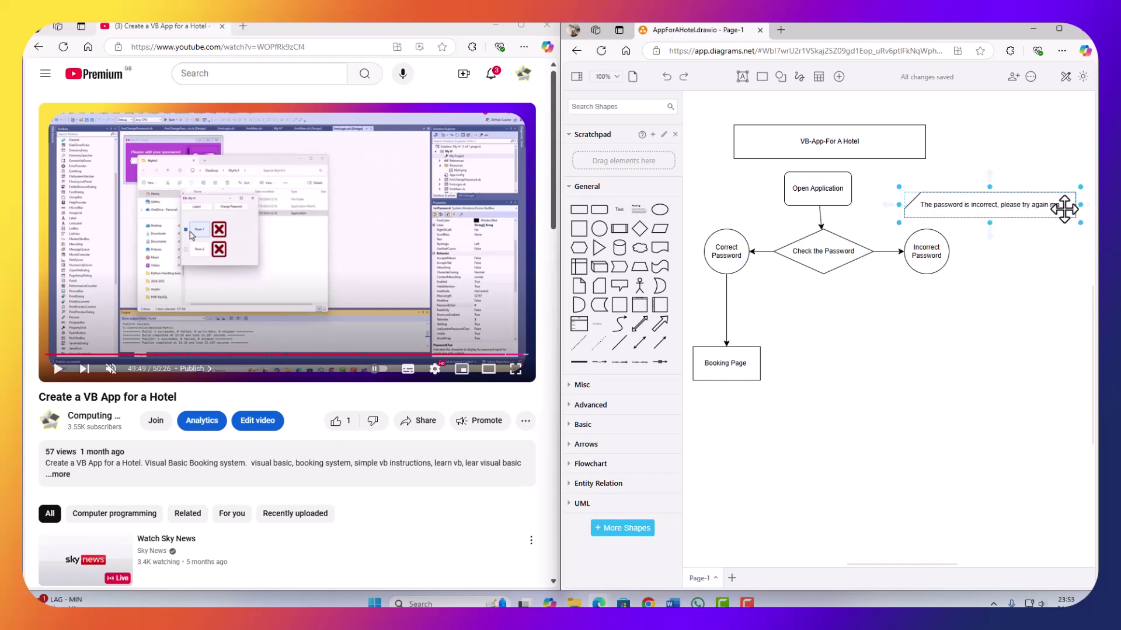
text(ssage)
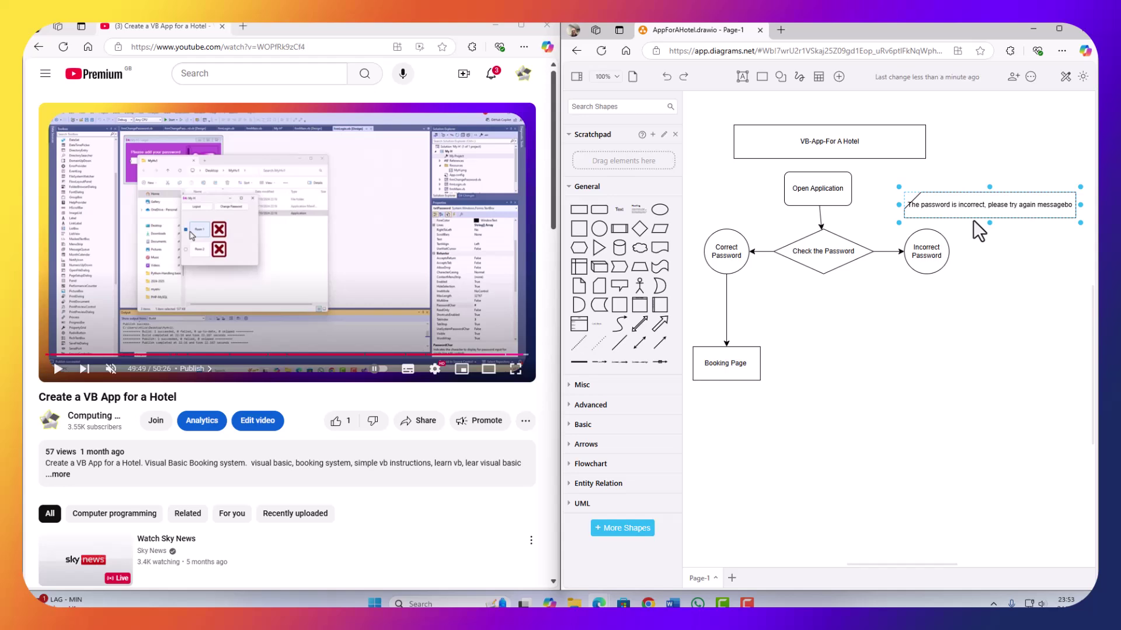
text(box)
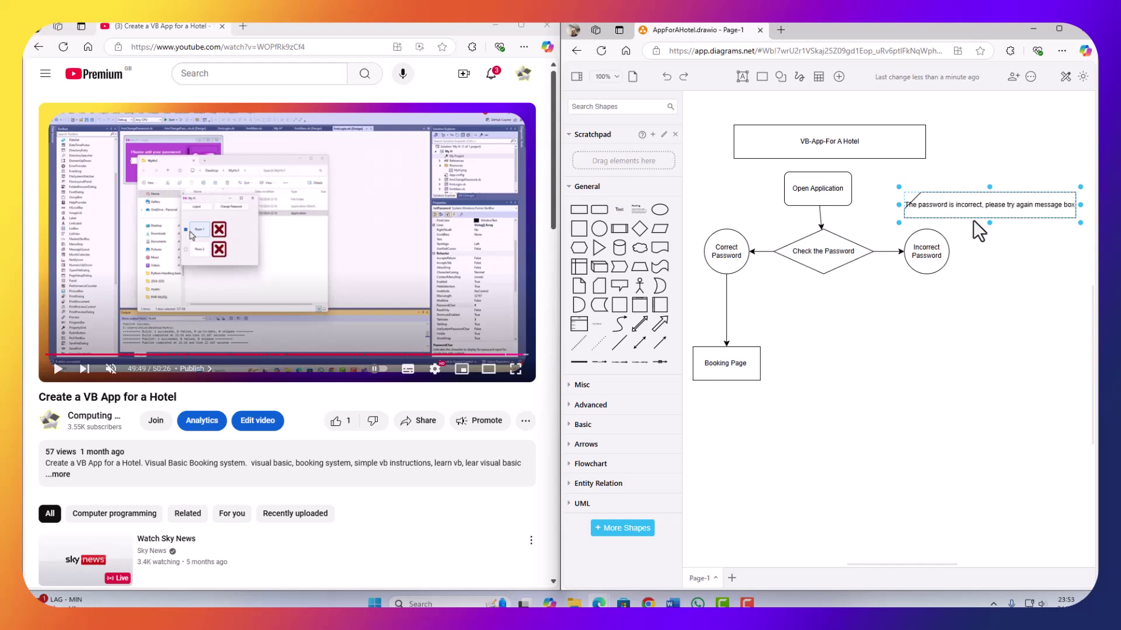
drag(904, 208, 881, 205)
Connect the Incorrect Password circle to the message box card, and the card back to Open Application, with arrows.
drag(942, 236, 978, 218)
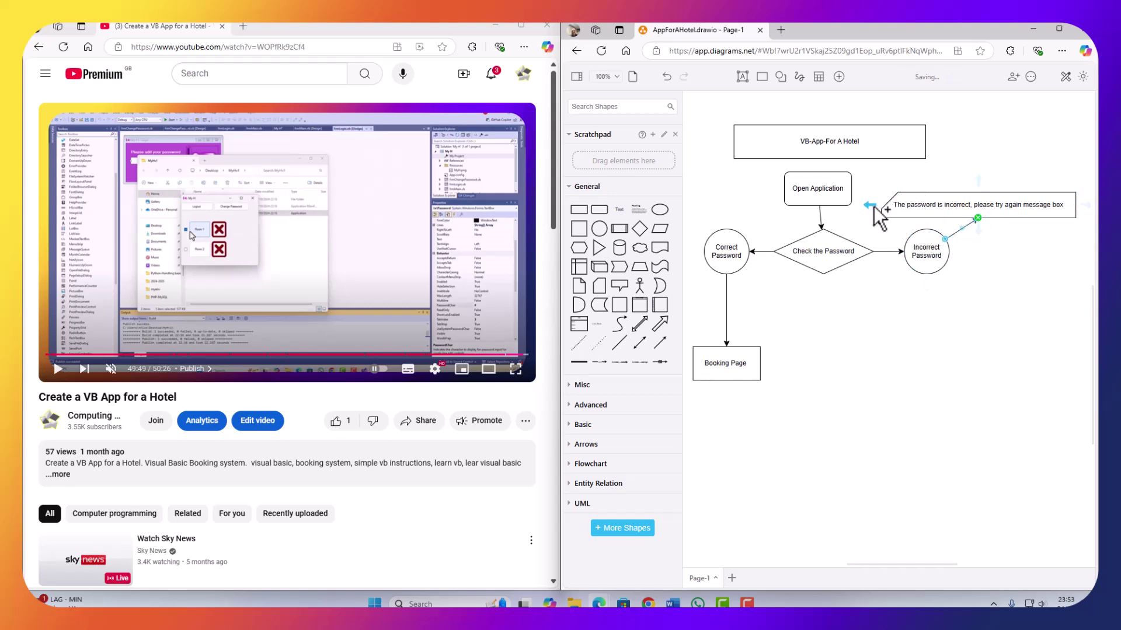
mouse_move(873, 205)
mouse_down()
mouse_move(851, 188)
mouse_move(886, 201)
mouse_up()
click(943, 334)
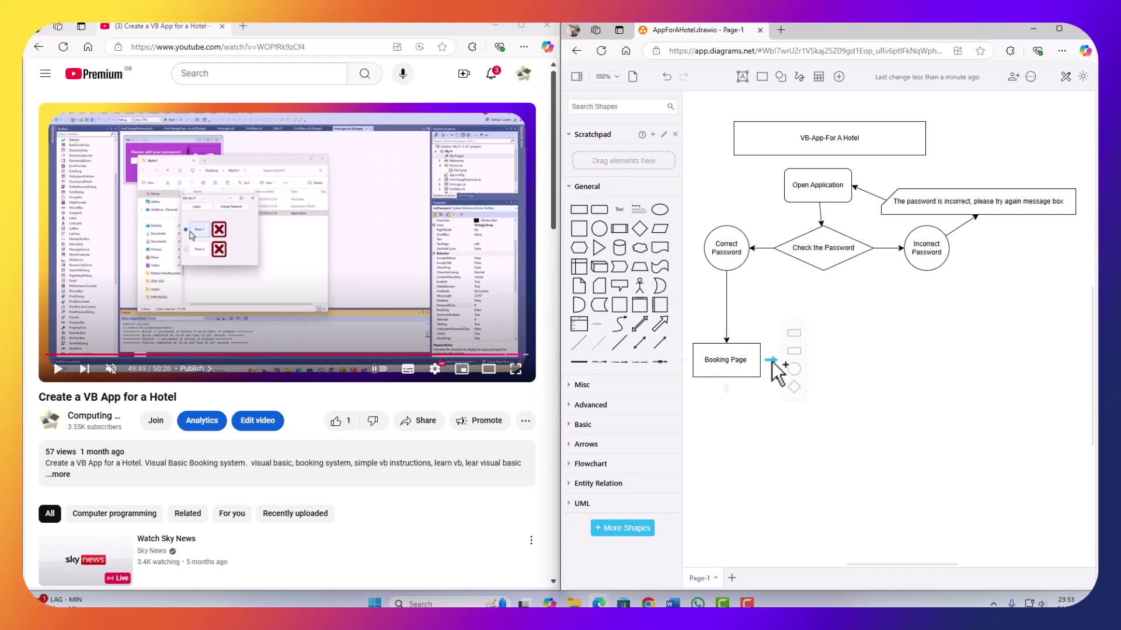
Add a connected rectangle right of Booking Page, label it "Logout", and move it slightly higher.
click(794, 350)
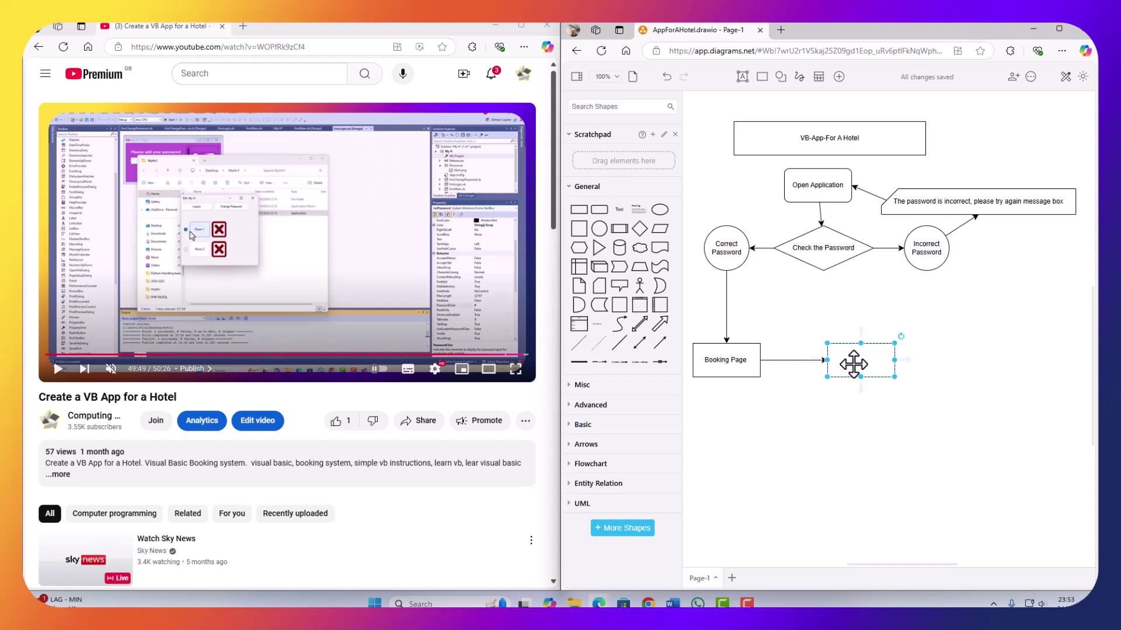
double_click(853, 364)
text(Logout)
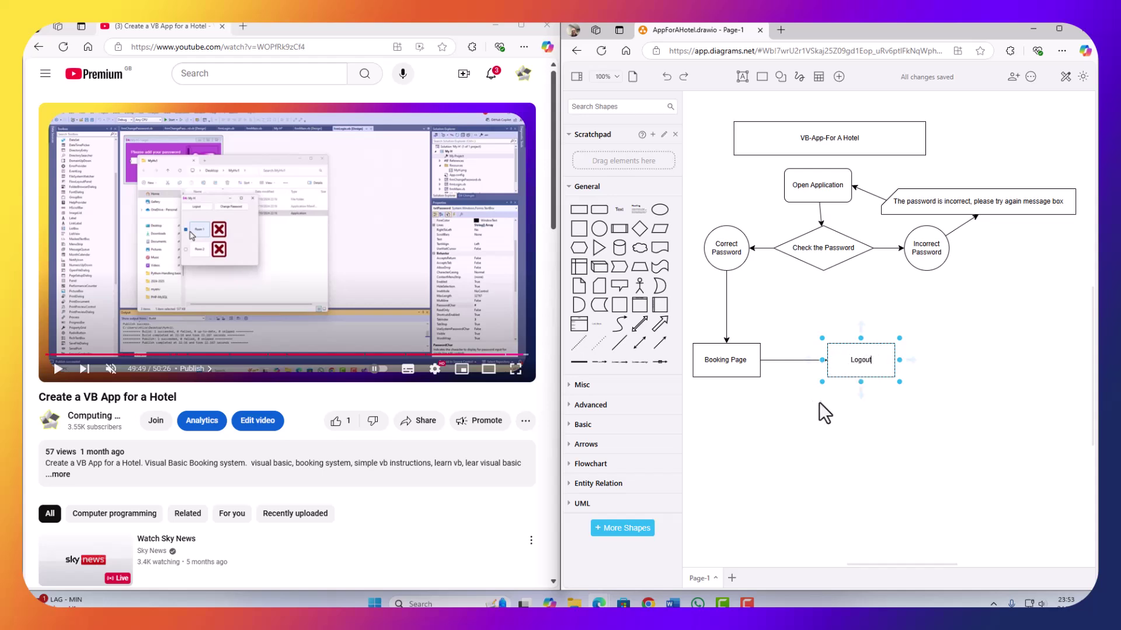
drag(854, 377, 857, 327)
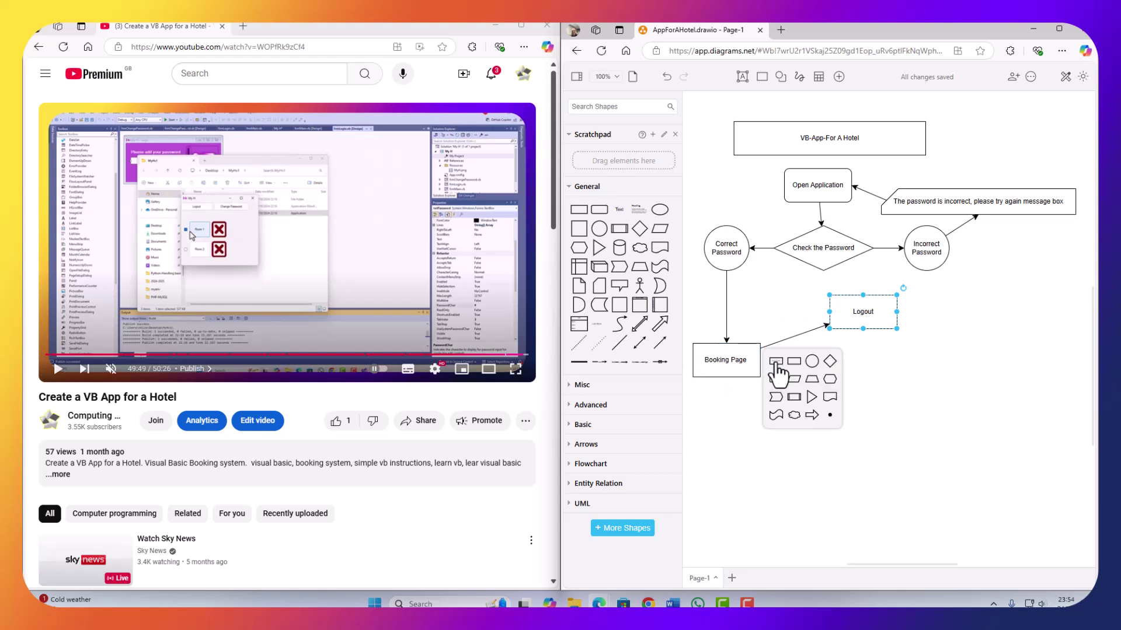
Add a second connected rectangle directly right of Booking Page, below Logout, and label it "Change Password".
click(774, 358)
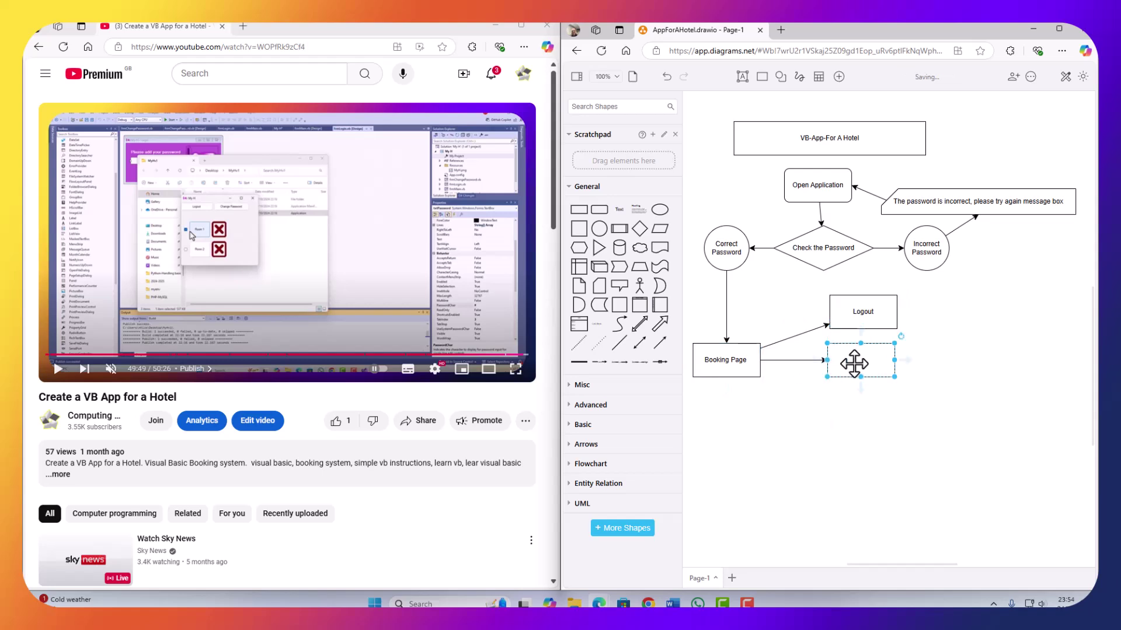
key(ctrl+z)
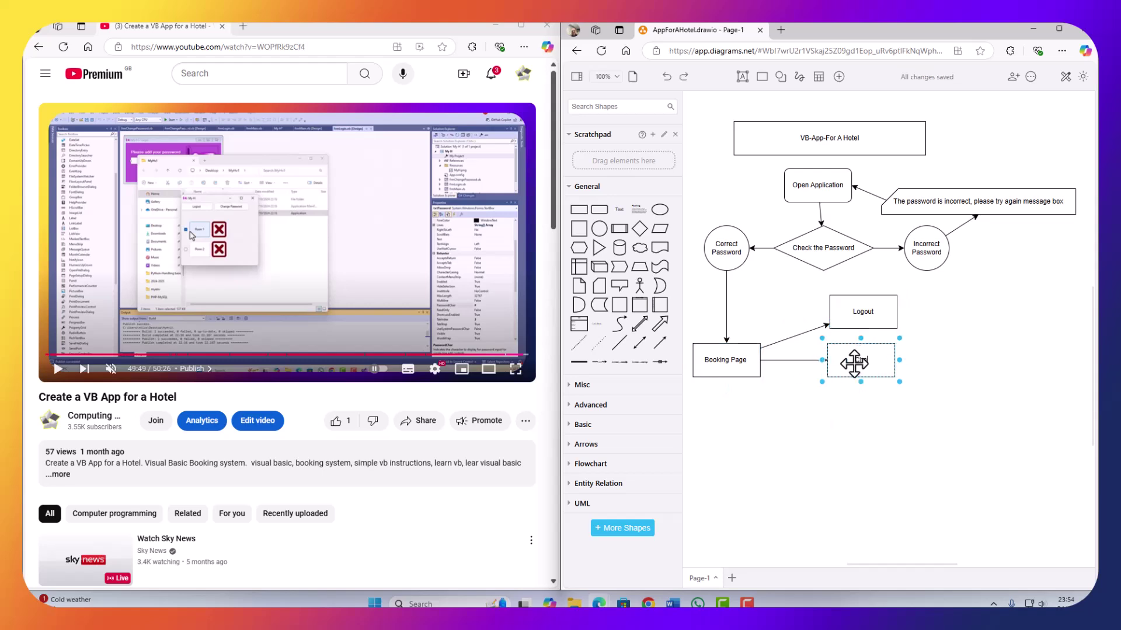
text(Change PAssw)
text(word)
key(Escape)
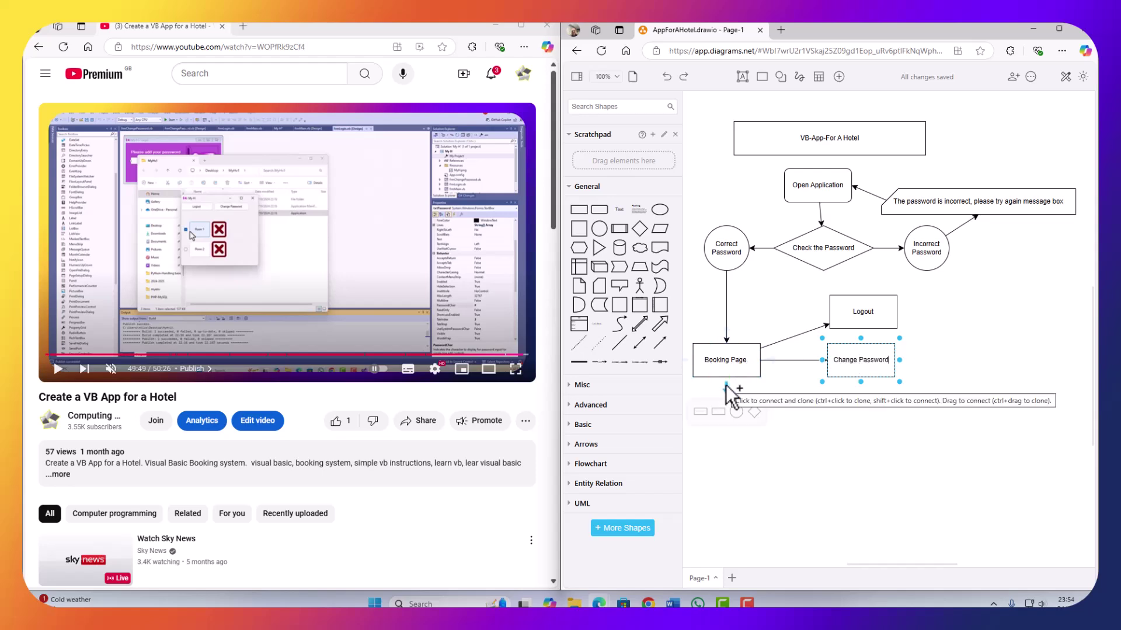
Add a connected rectangle below Booking Page, label it "Room Bookings", and move it to the left of Booking Page.
drag(726, 386, 717, 423)
click(717, 412)
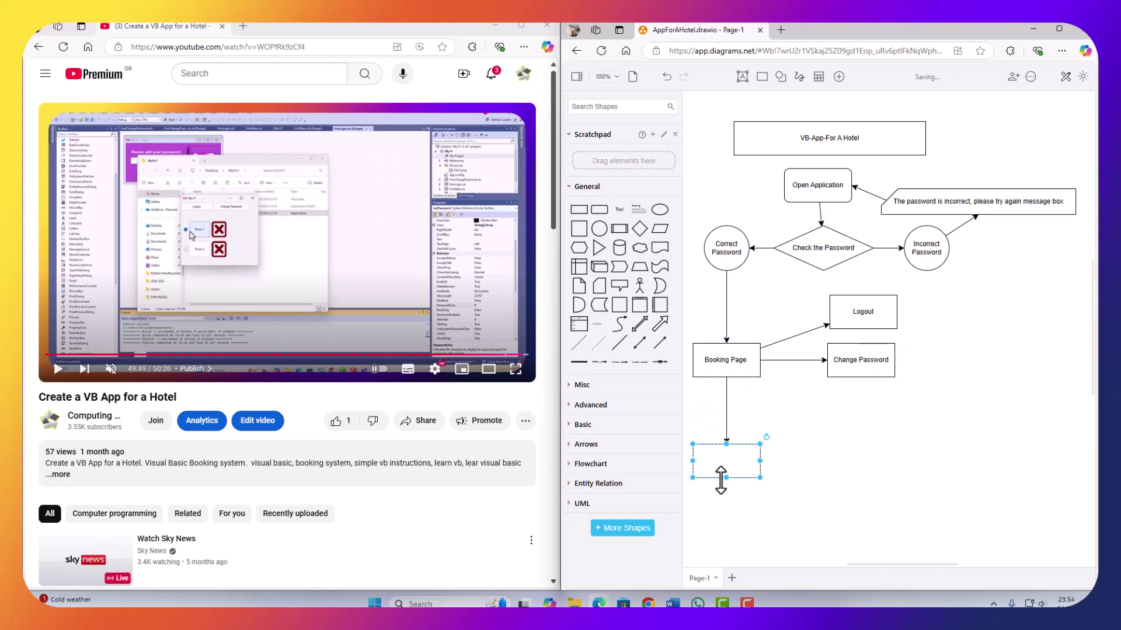
key(ctrl+z)
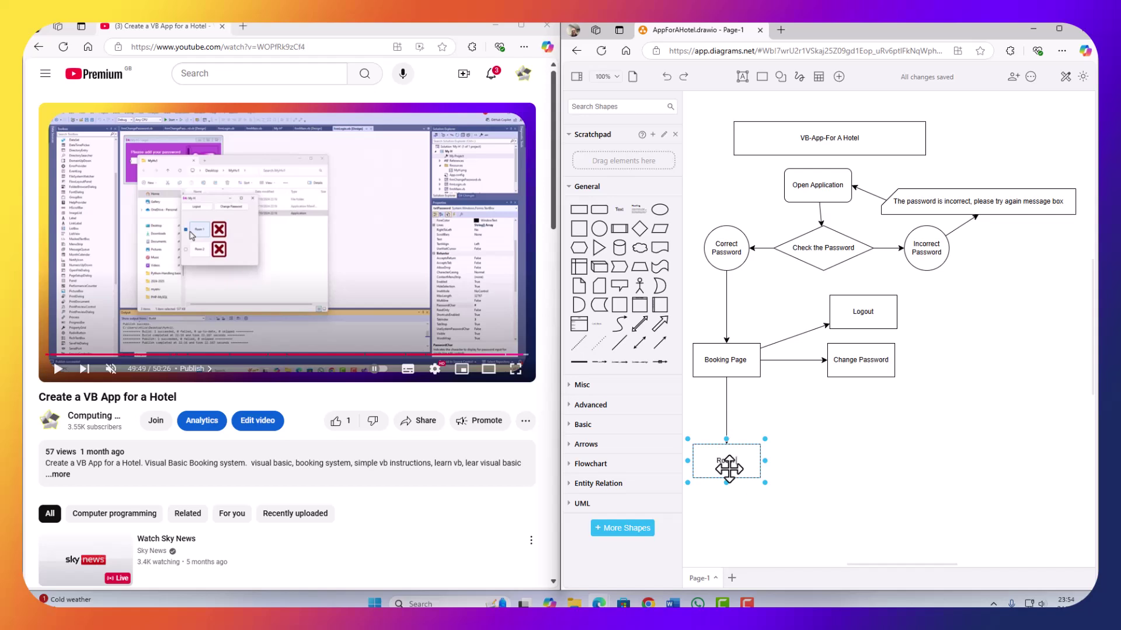
text(ings)
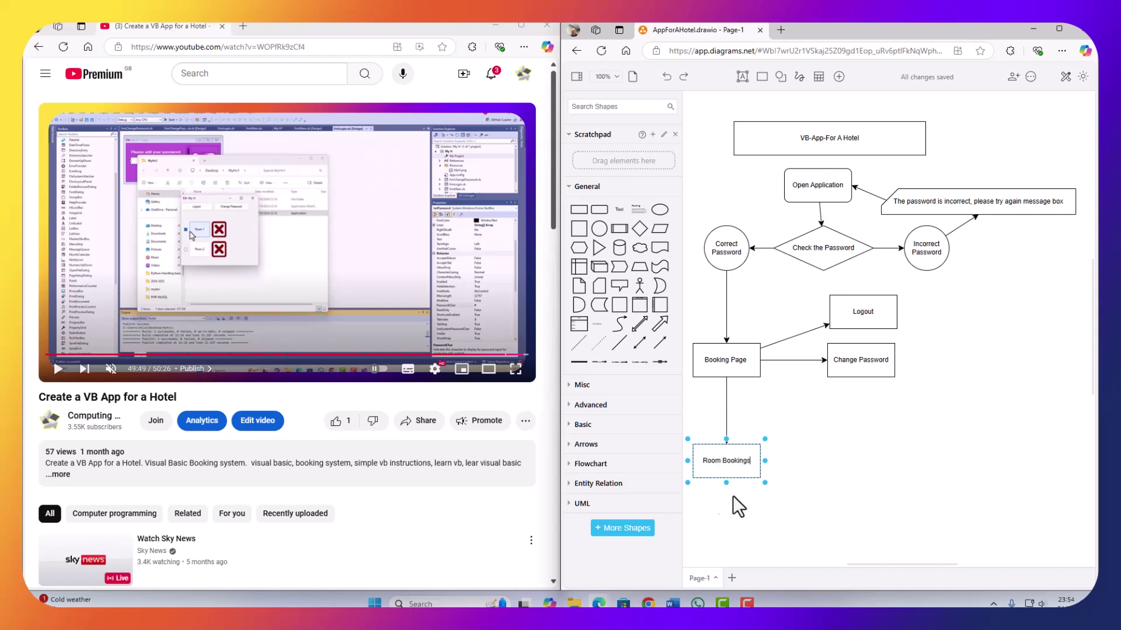
drag(712, 448, 880, 345)
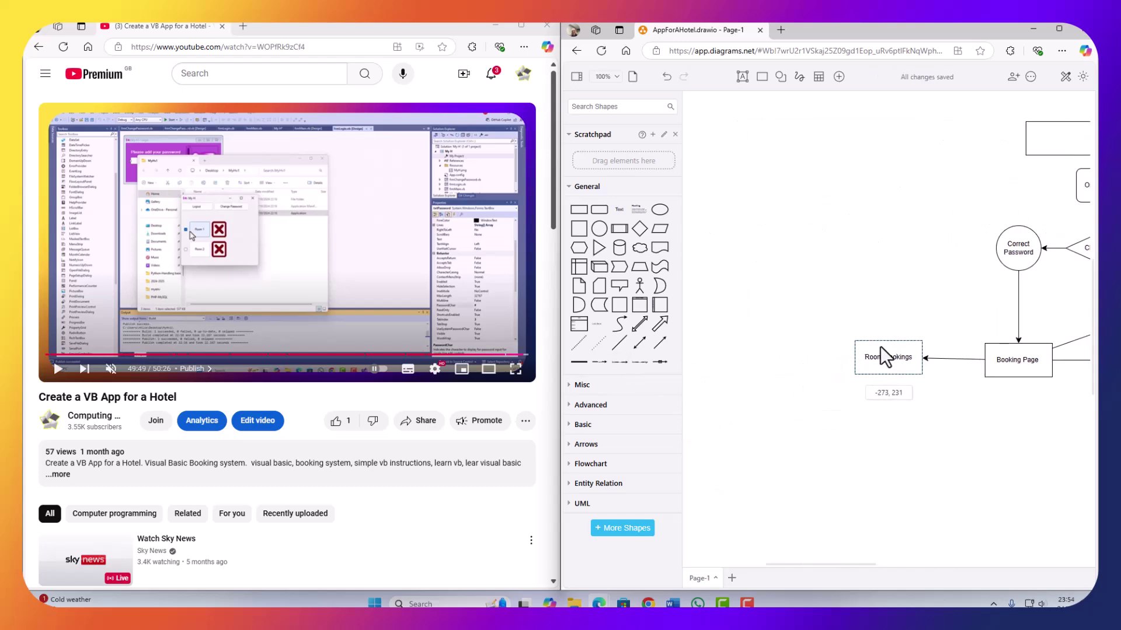
Maximize the diagram window, then move Change Password to the lower right of Booking Page and Logout above Room Bookings.
click(1058, 28)
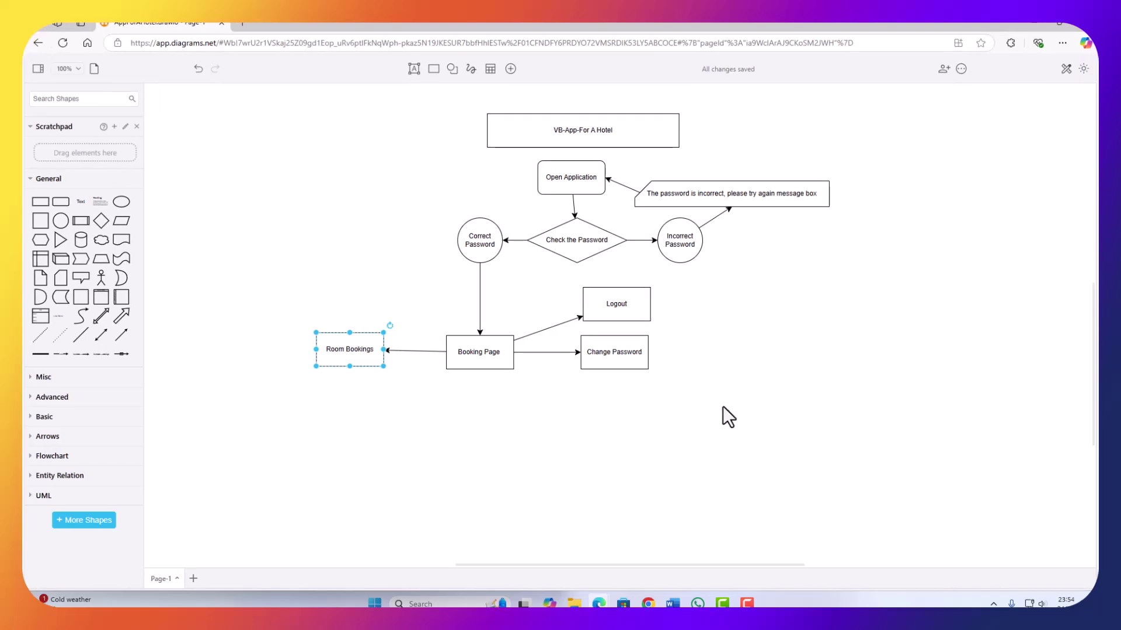
drag(649, 370, 633, 443)
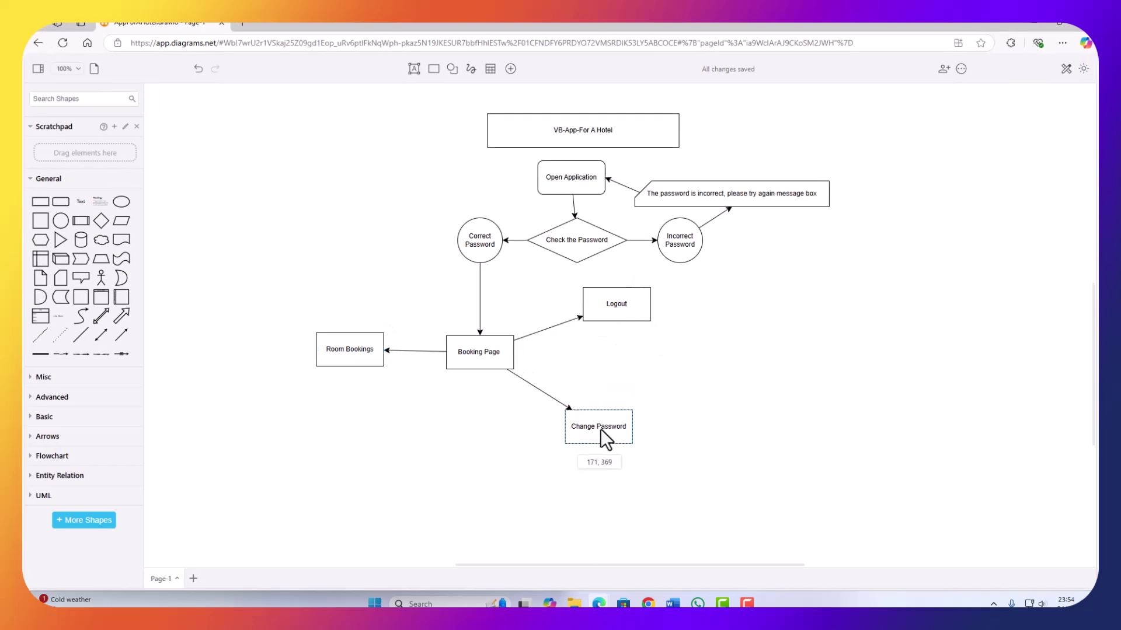
drag(640, 293, 318, 249)
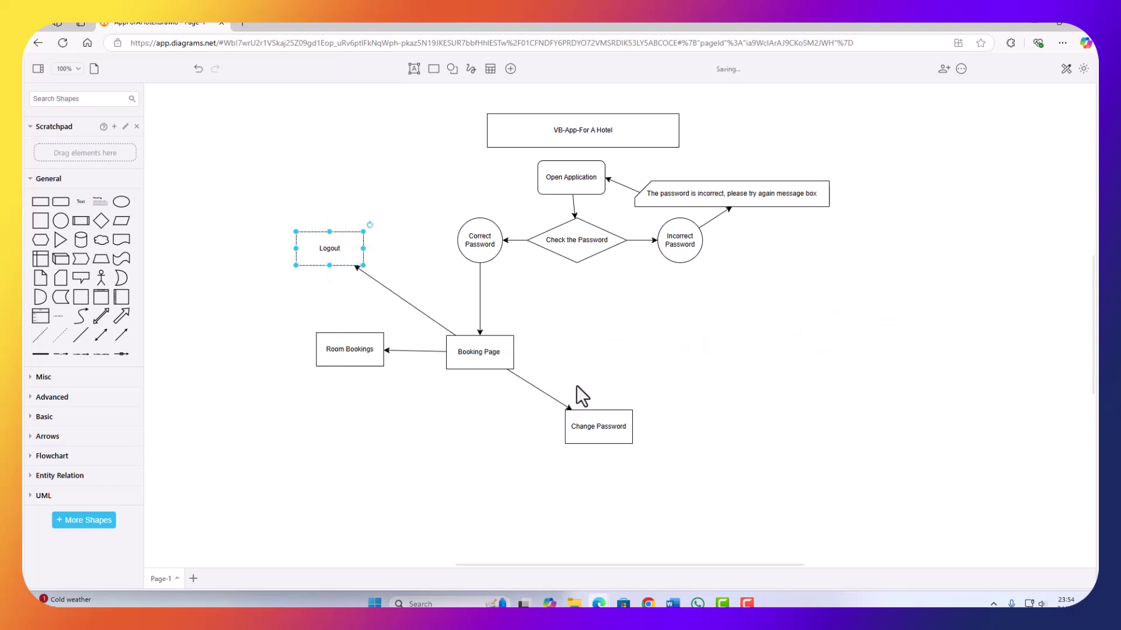
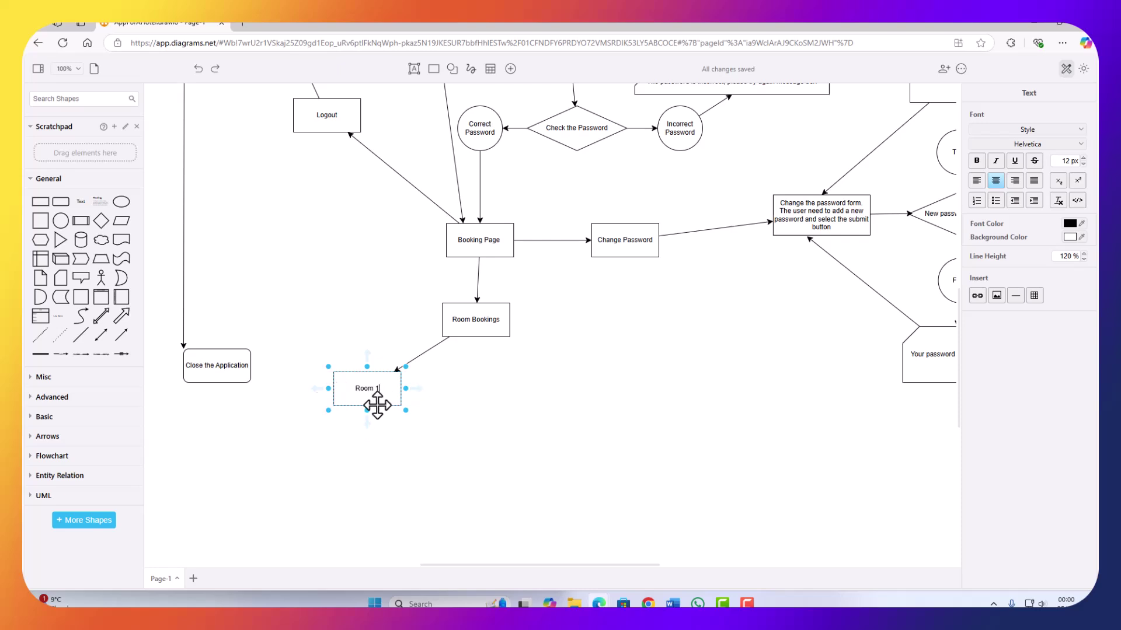
Add a connected decision diamond below Room 1, move it closer and widen it, and label it "Is Booked".
scroll(380, 388, down, 2)
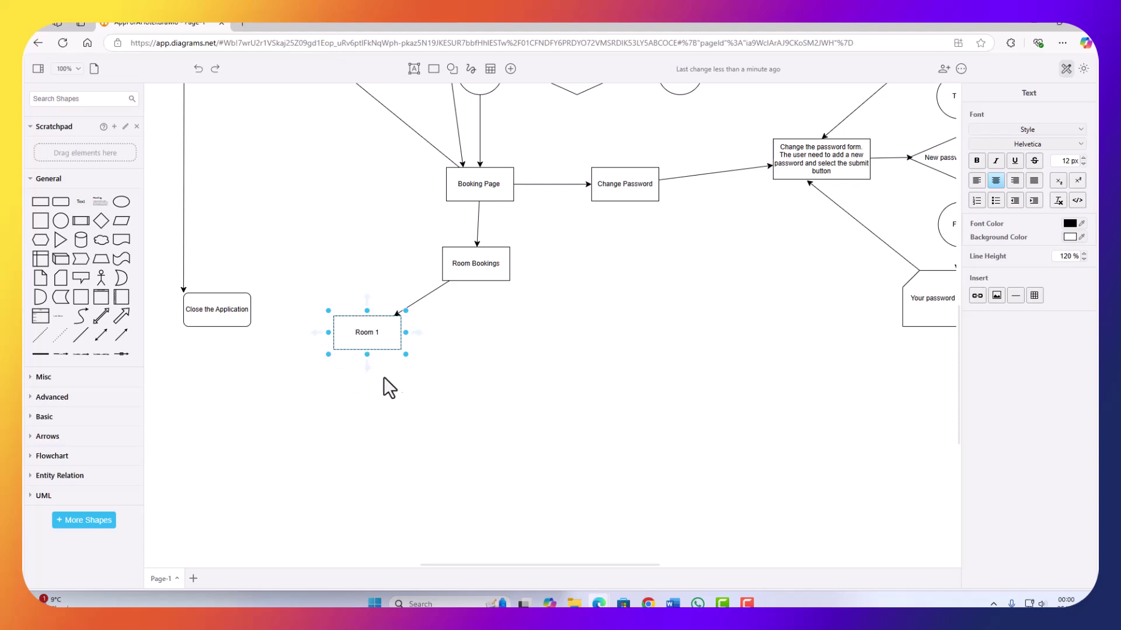
mouse_move(367, 367)
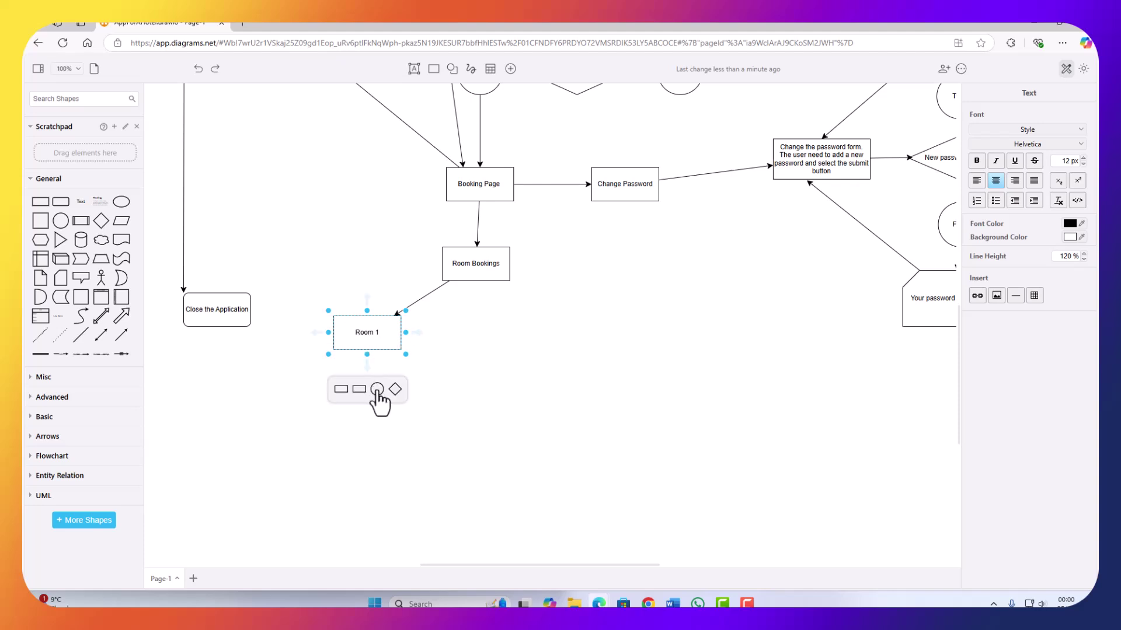
click(395, 389)
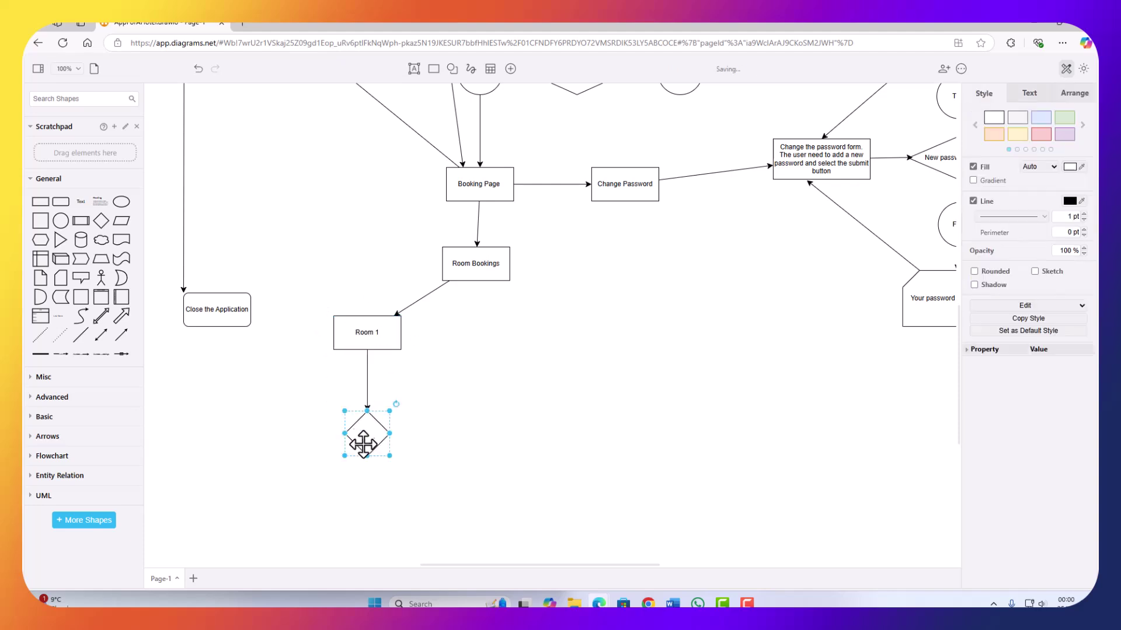
mouse_move(365, 407)
mouse_down()
mouse_move(450, 392)
mouse_move(385, 397)
mouse_up()
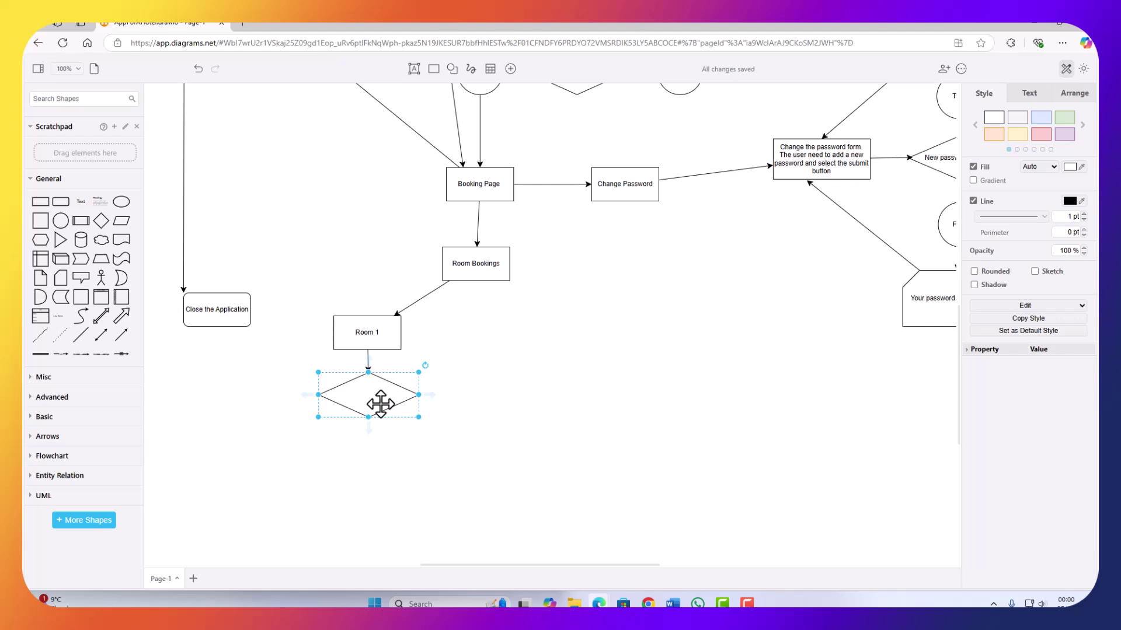
double_click(380, 403)
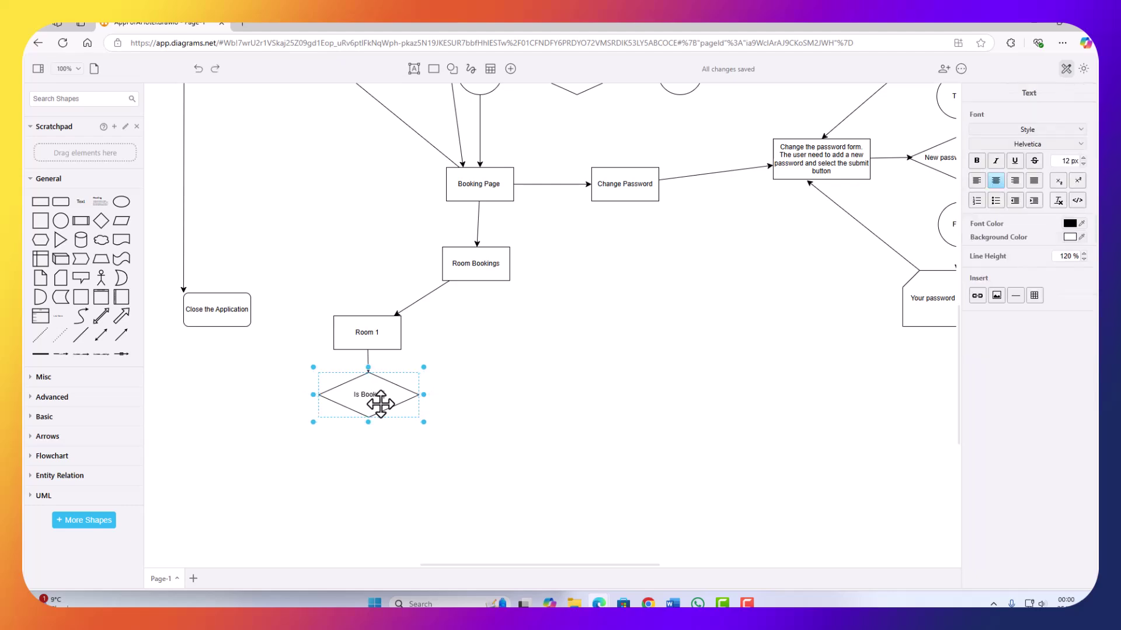
click(452, 418)
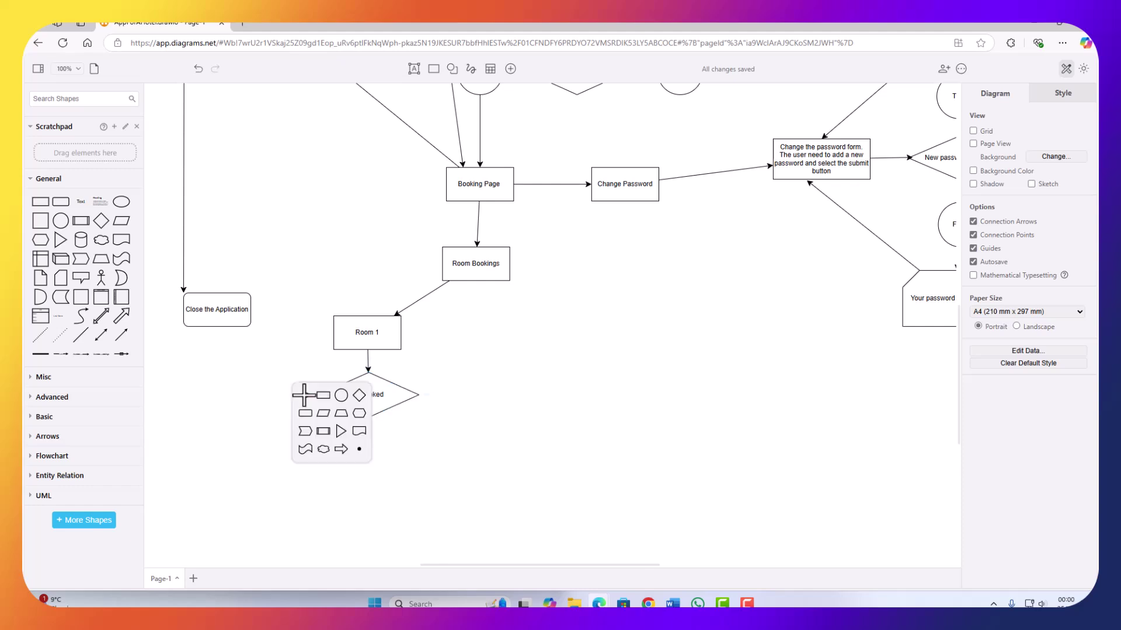
Add a connected circle left of the Is Booked diamond, label it "True", and move it close to the diamond.
click(344, 397)
mouse_move(307, 396)
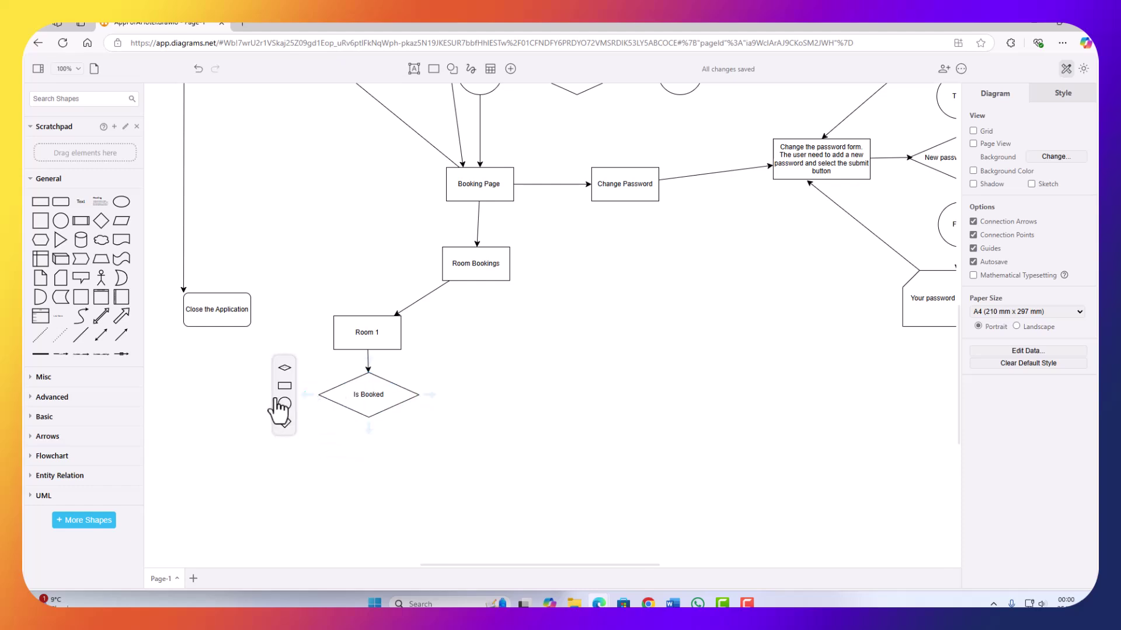
click(283, 416)
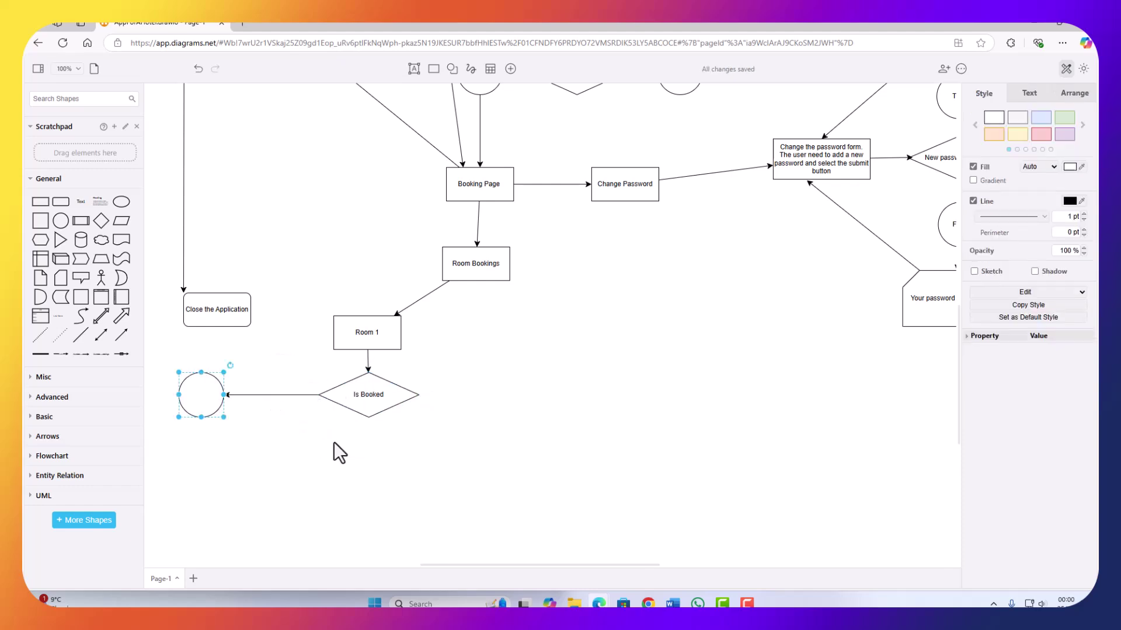
text(True)
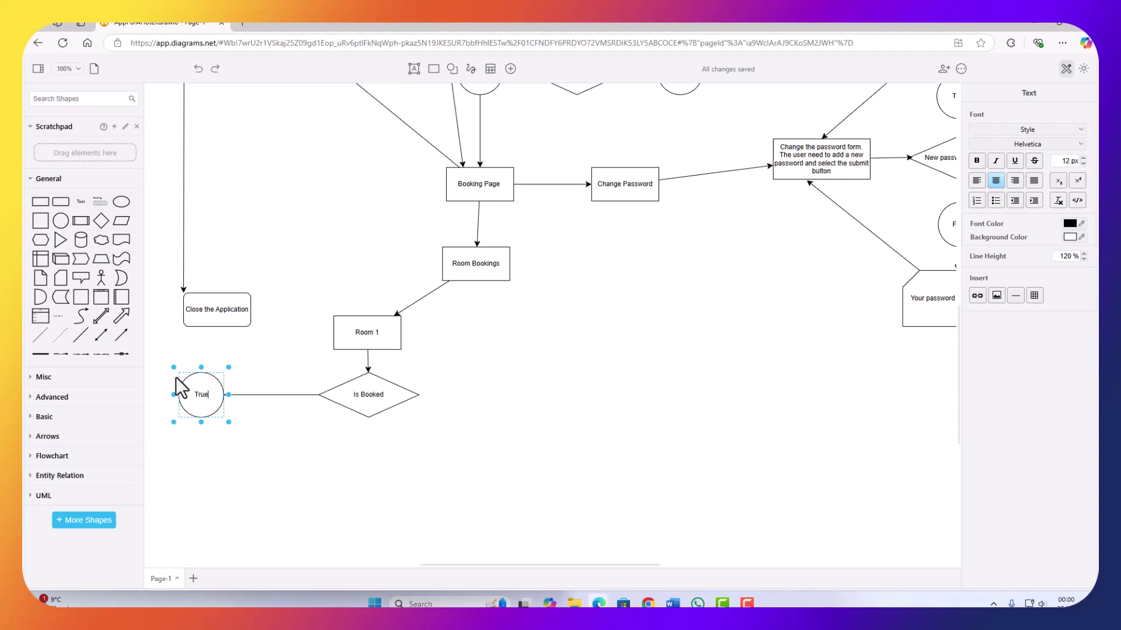
drag(216, 392, 293, 397)
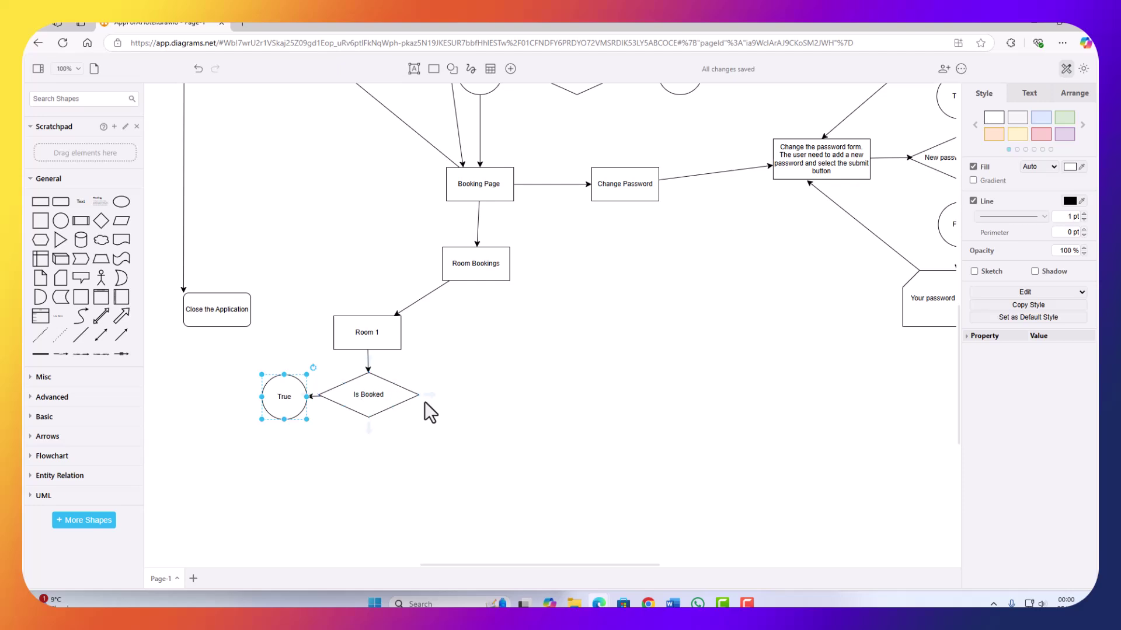
Add a connected circle right of the Is Booked diamond, move it close to the diamond, and label it "False".
mouse_move(432, 396)
click(457, 416)
drag(512, 408, 465, 408)
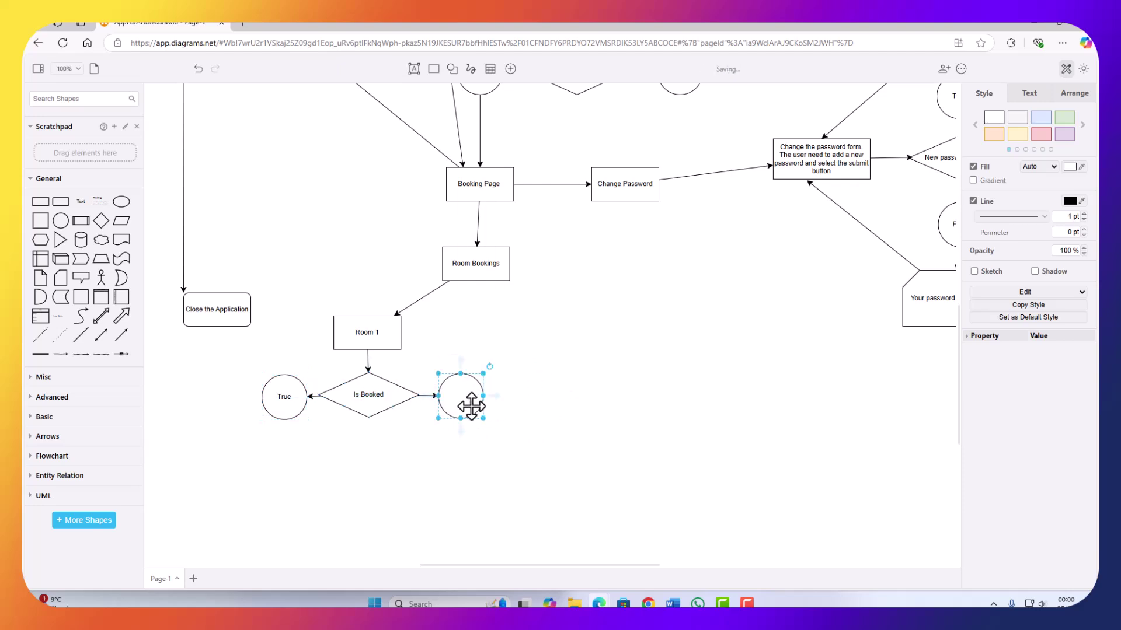
text(False)
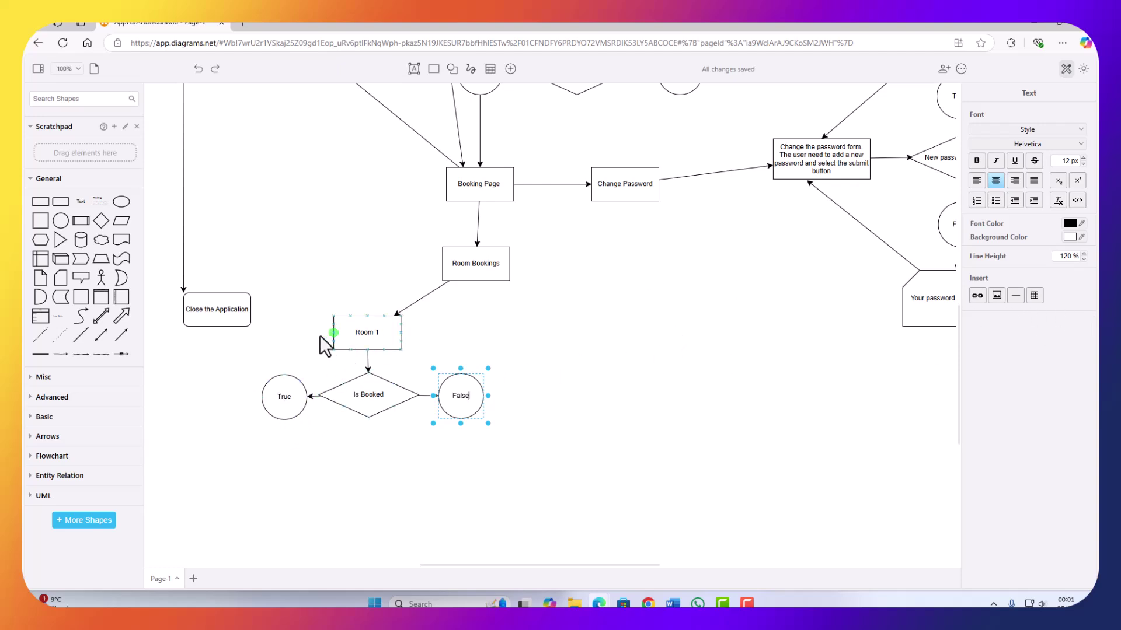
Add a narrow card shape below the True circle reading "Change the colour to Red, Message show: The Room 1 is booked" and connect True to it.
drag(58, 276, 294, 474)
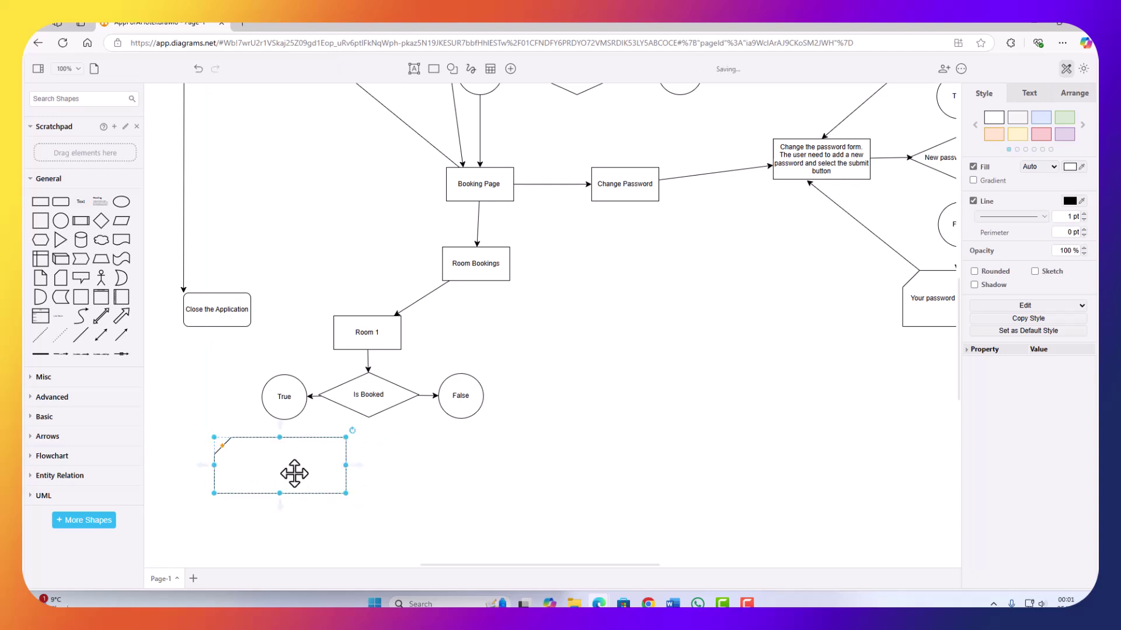
text(q)
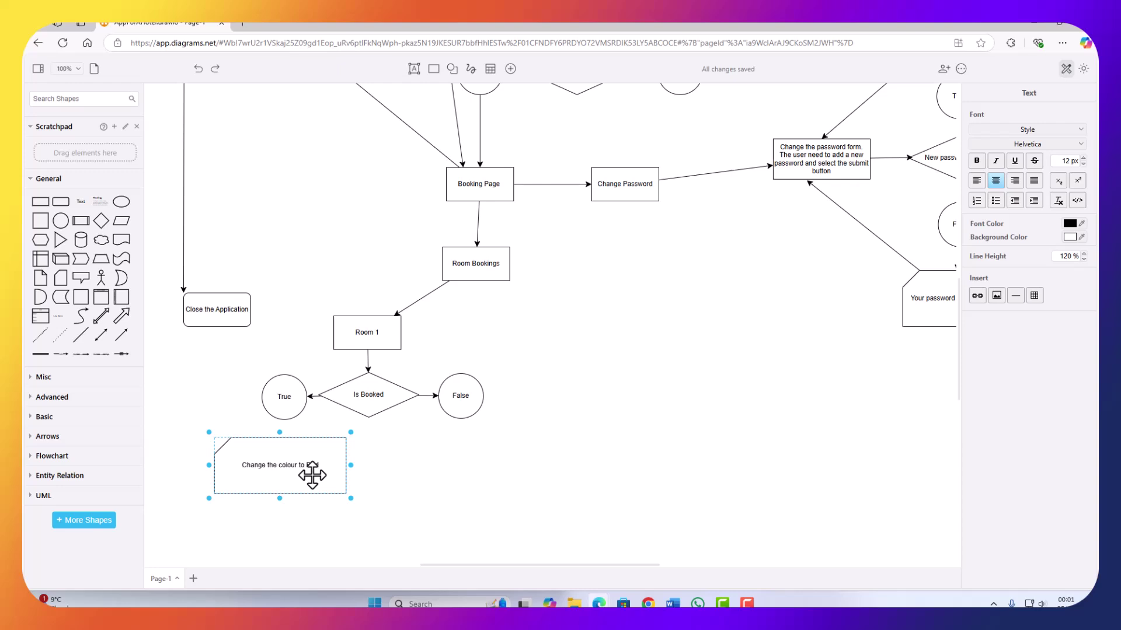
text(ed. Message)
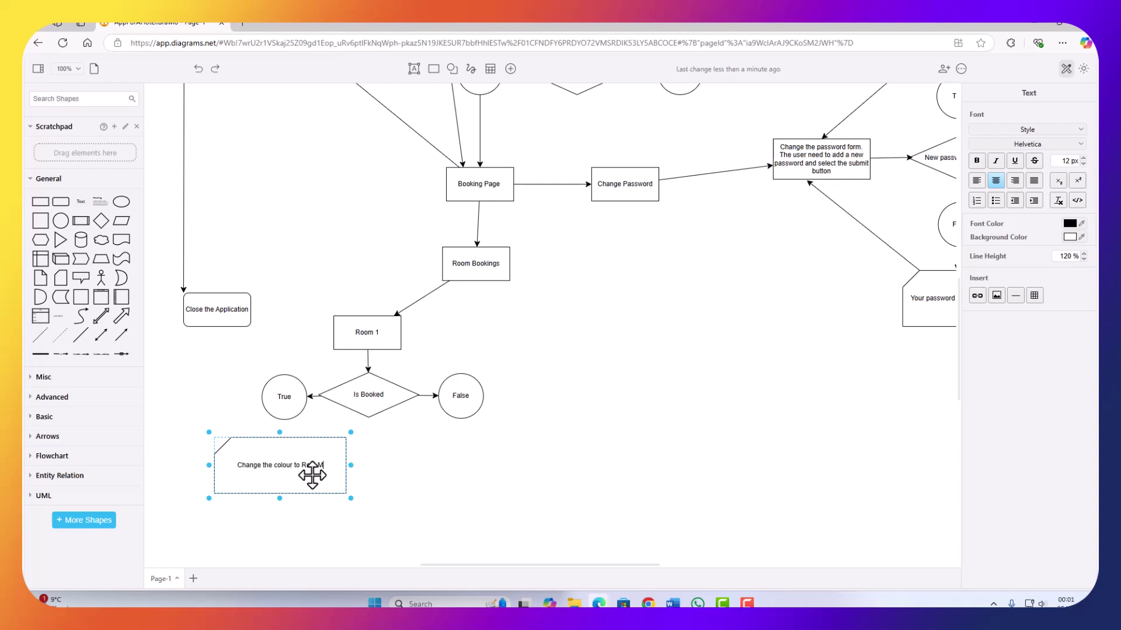
text( show: The Room 1 is booked)
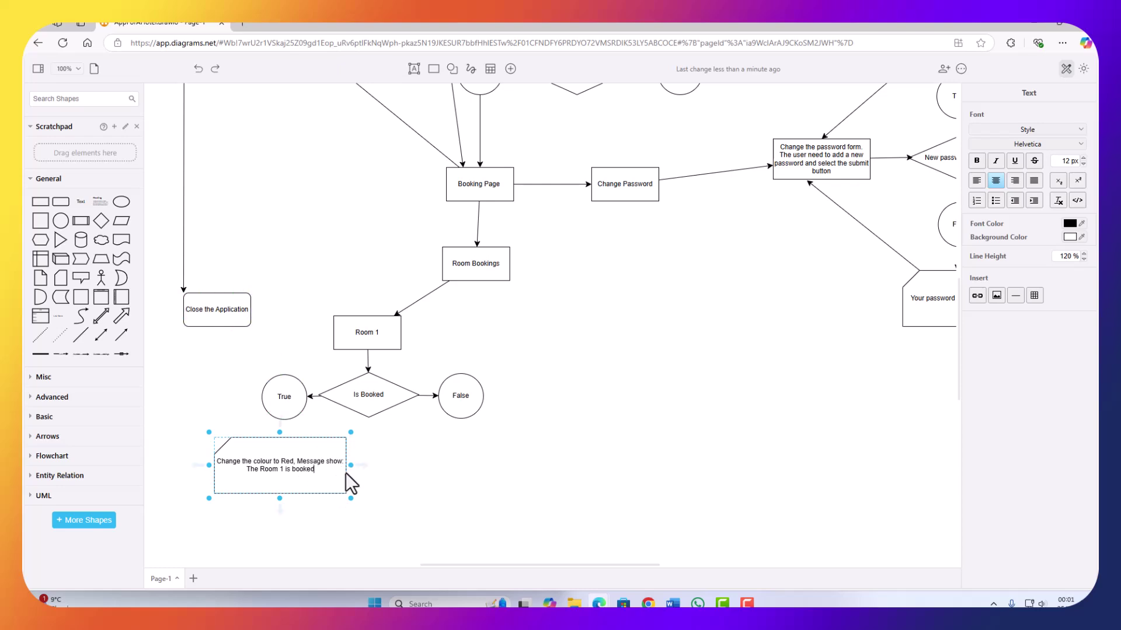
drag(351, 466, 296, 468)
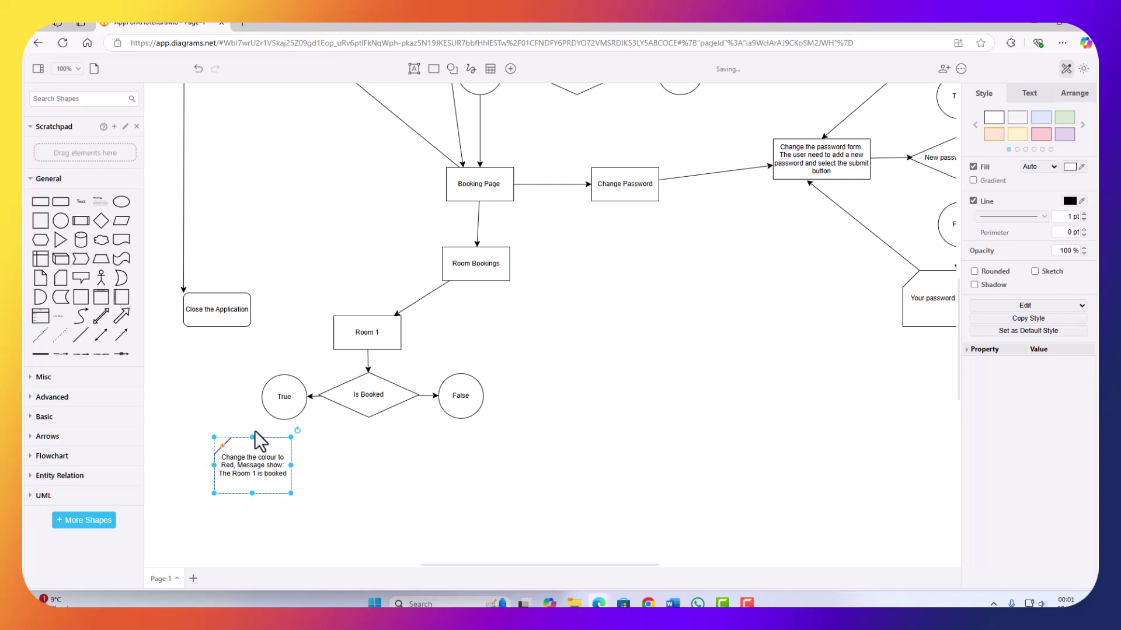
drag(286, 429, 269, 436)
Duplicate the red-colour message card below the False circle and connect False to the copy.
click(266, 488)
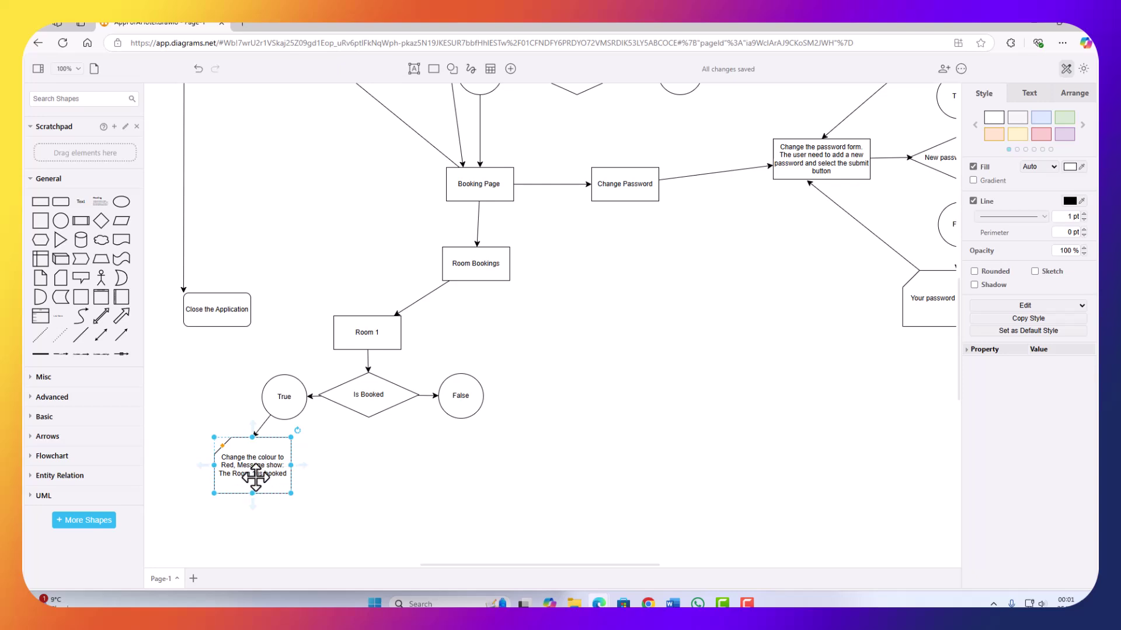
drag(256, 476, 466, 473)
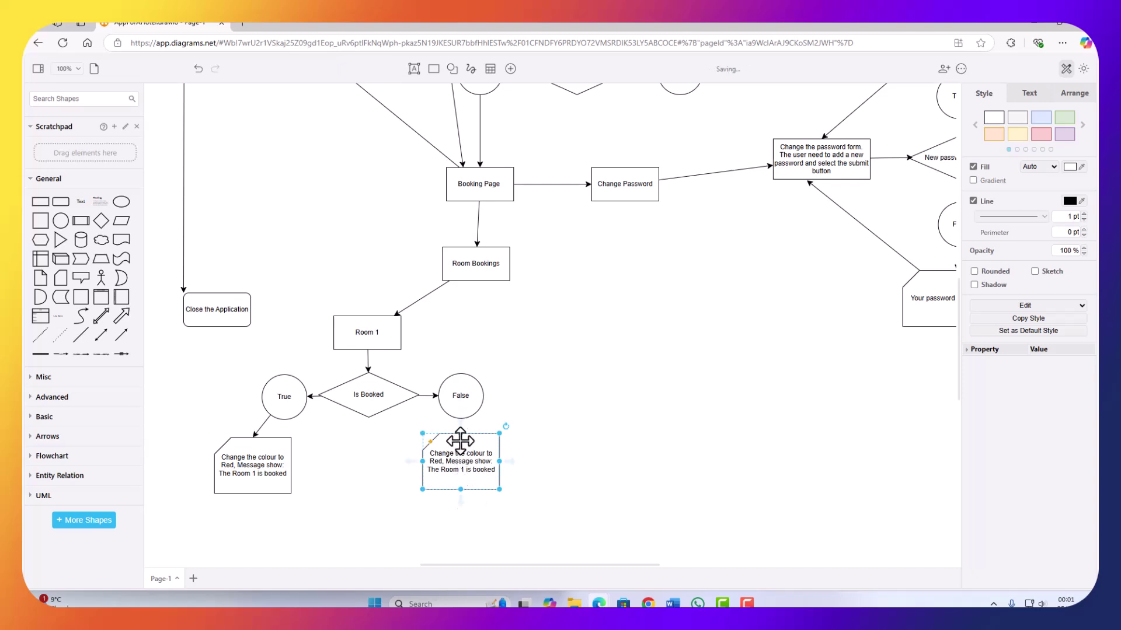
click(462, 428)
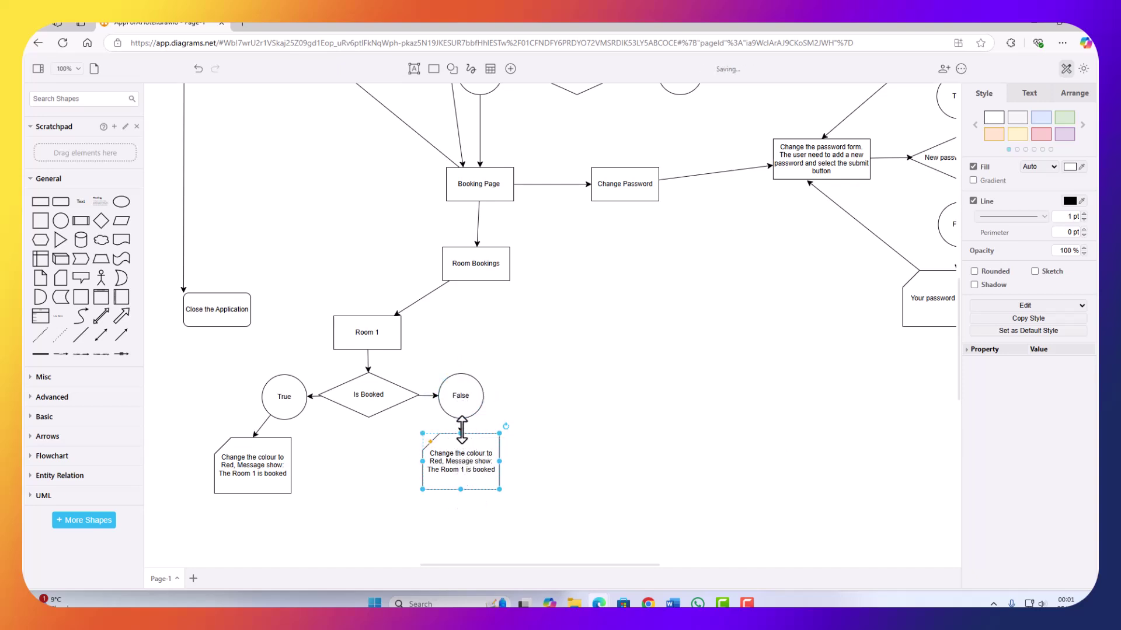
Edit the card below False to read "Change the colour to Green, Message show: The Room 1 is available".
double_click(459, 468)
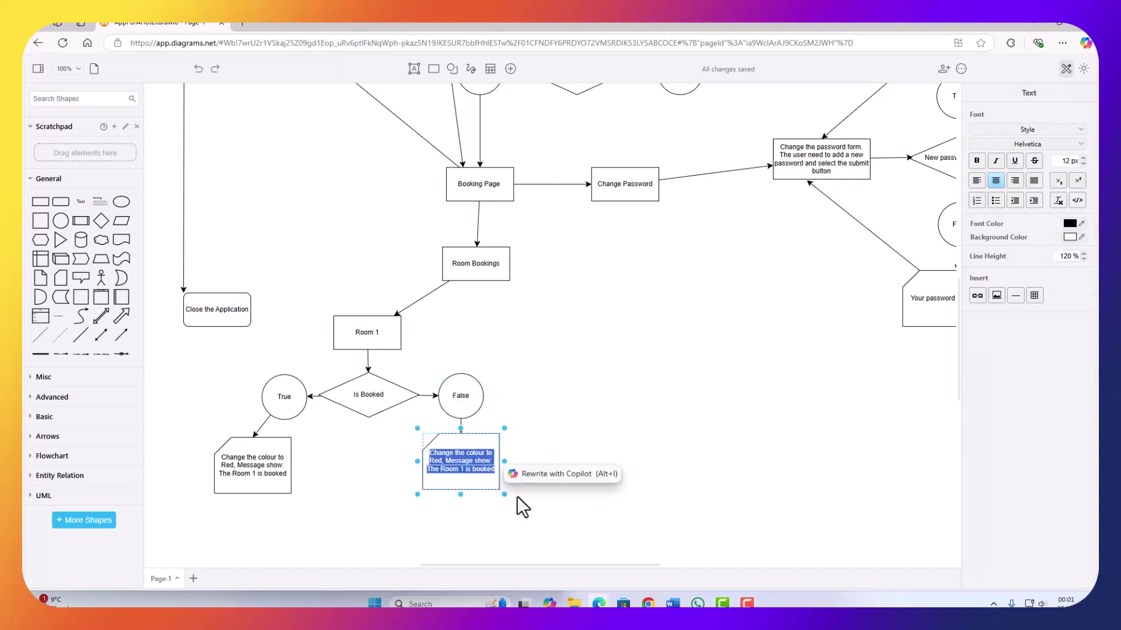
click(474, 462)
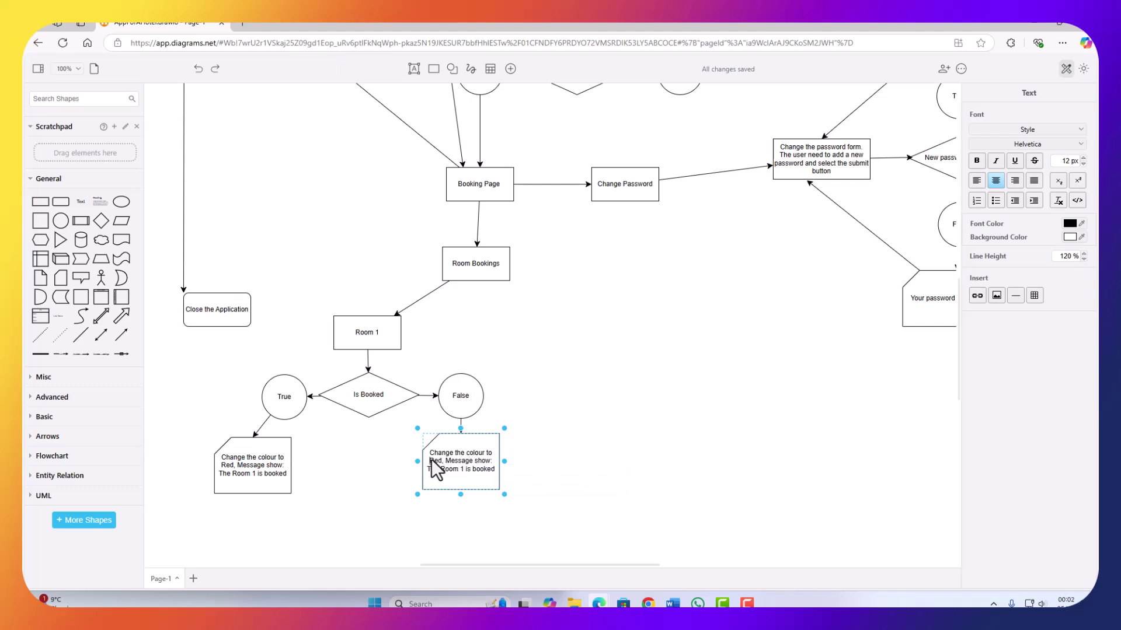
text(Green)
key(Escape)
double_click(480, 473)
click(479, 473)
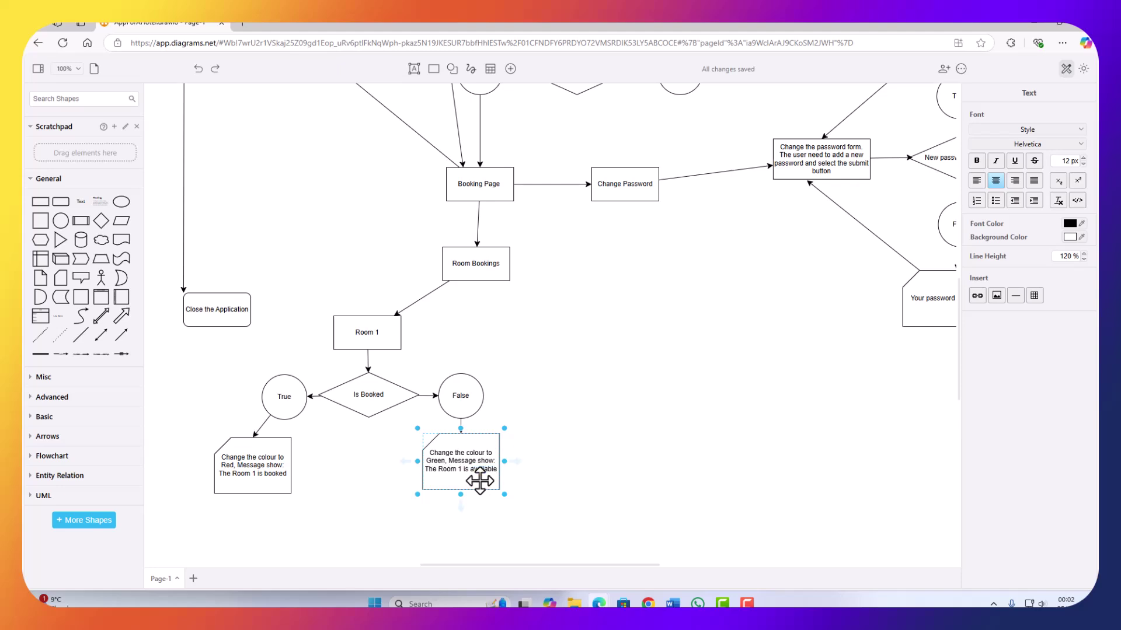
click(559, 450)
click(559, 452)
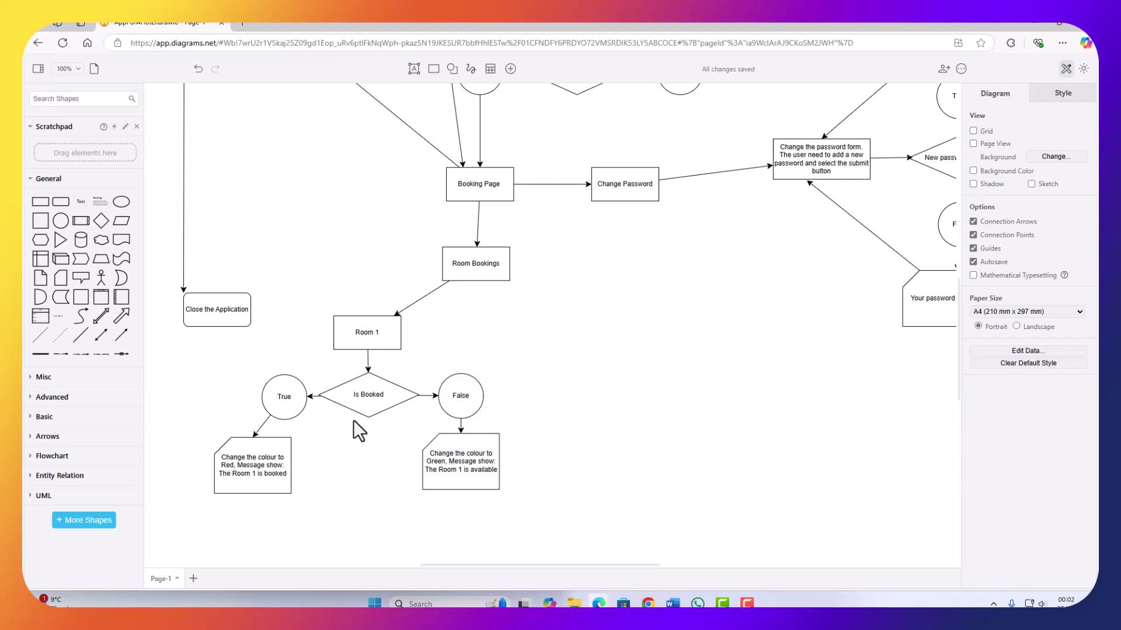
Duplicate the whole Room 1 branch, with its decision, circles and message cards, to the right of the original.
click(383, 337)
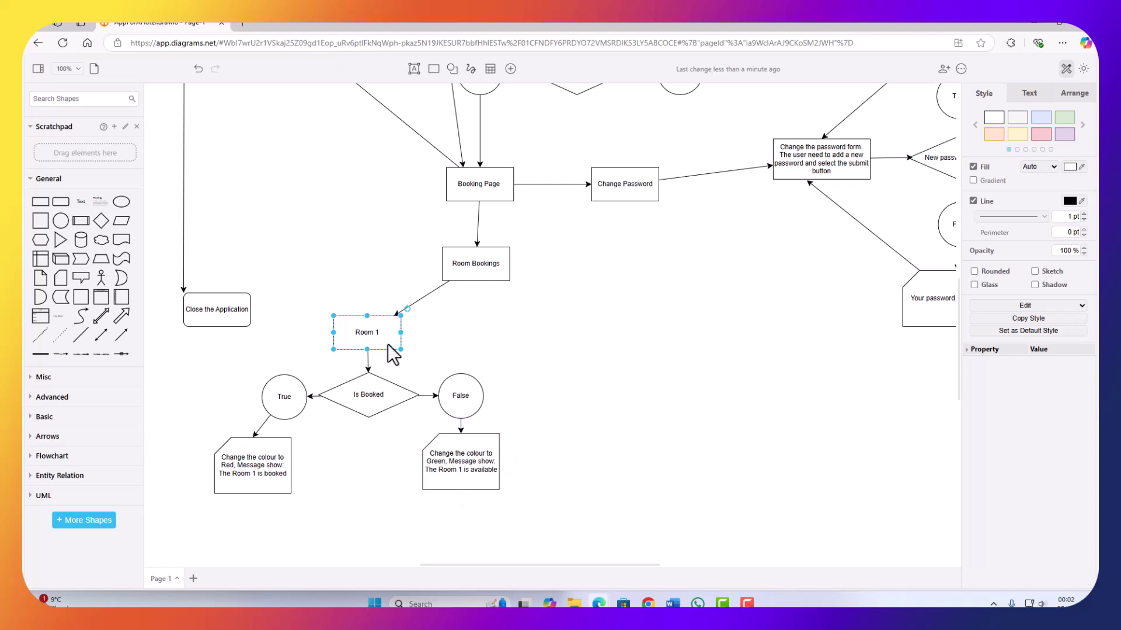
drag(590, 519, 195, 295)
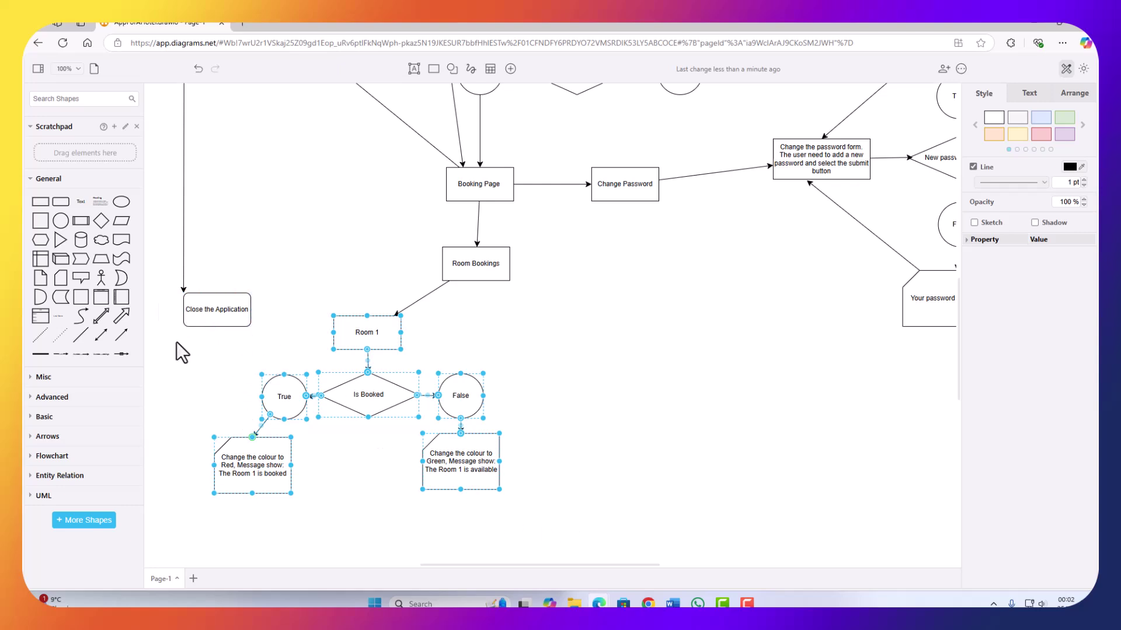
drag(558, 530, 163, 285)
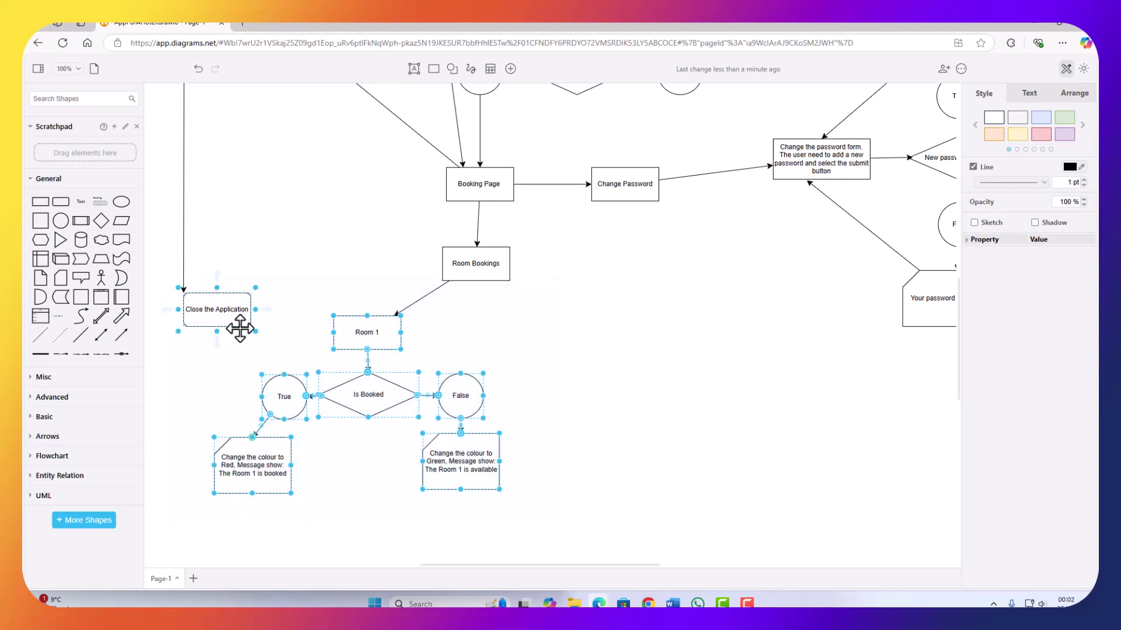
drag(571, 531, 203, 289)
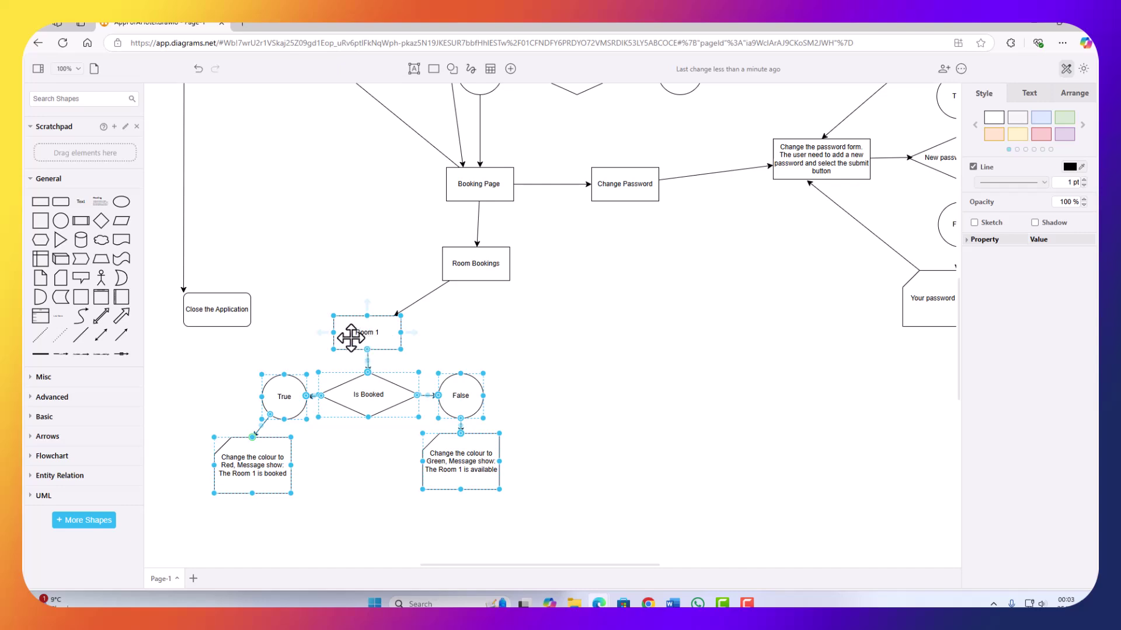
drag(351, 337, 649, 337)
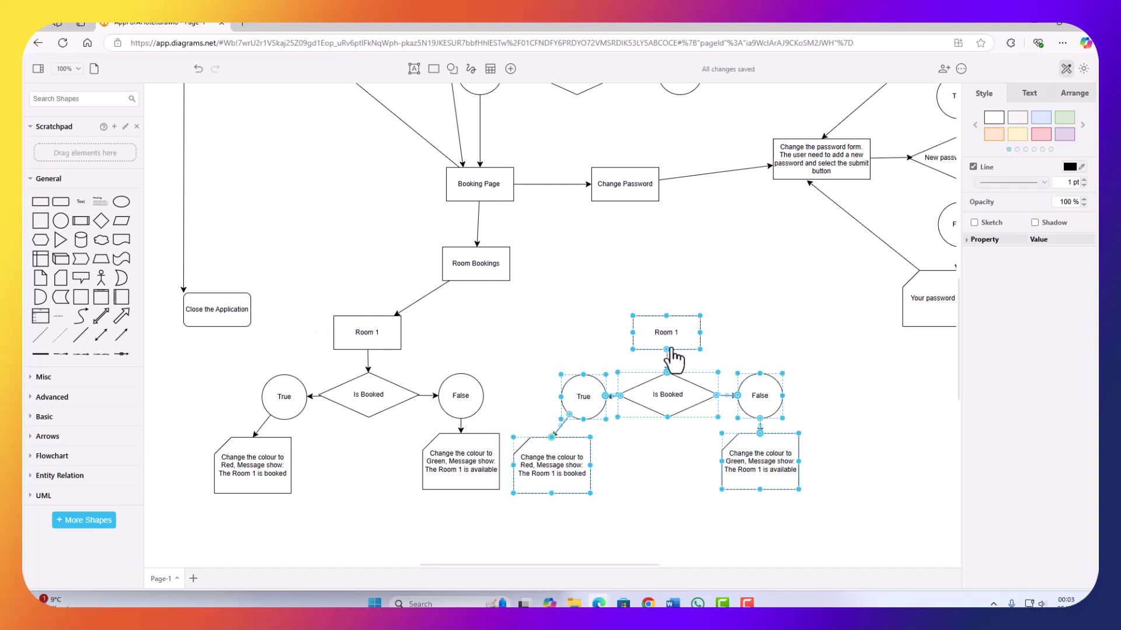
Rename the copied branch's room box "Room 2" and connect Room Bookings to it.
double_click(671, 332)
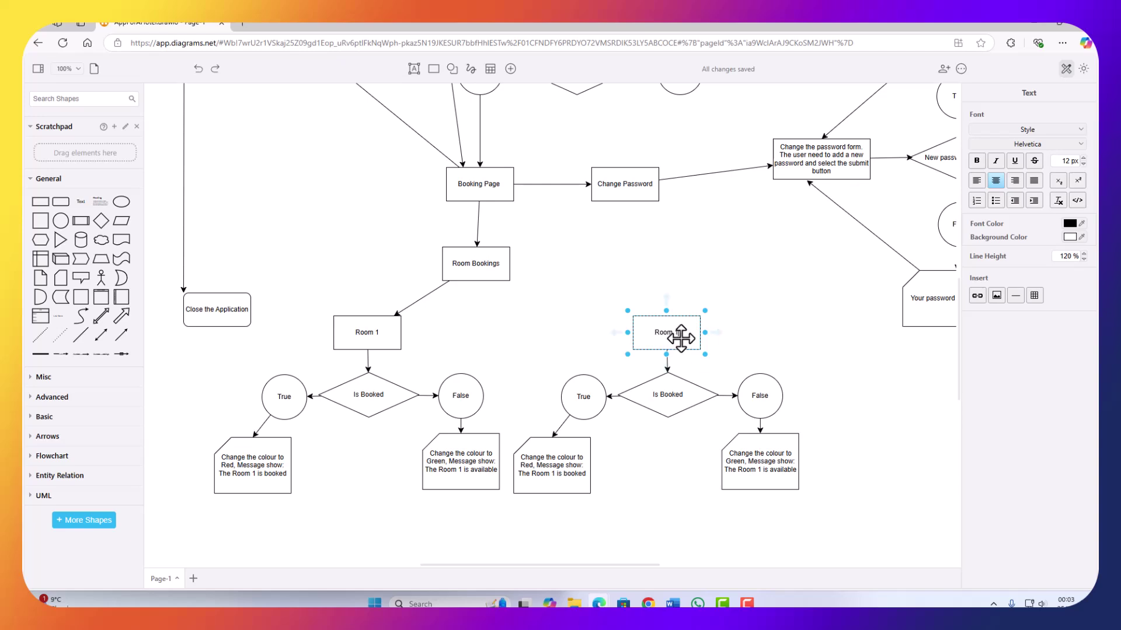
key(BackSpace)
text(2)
drag(478, 295, 637, 318)
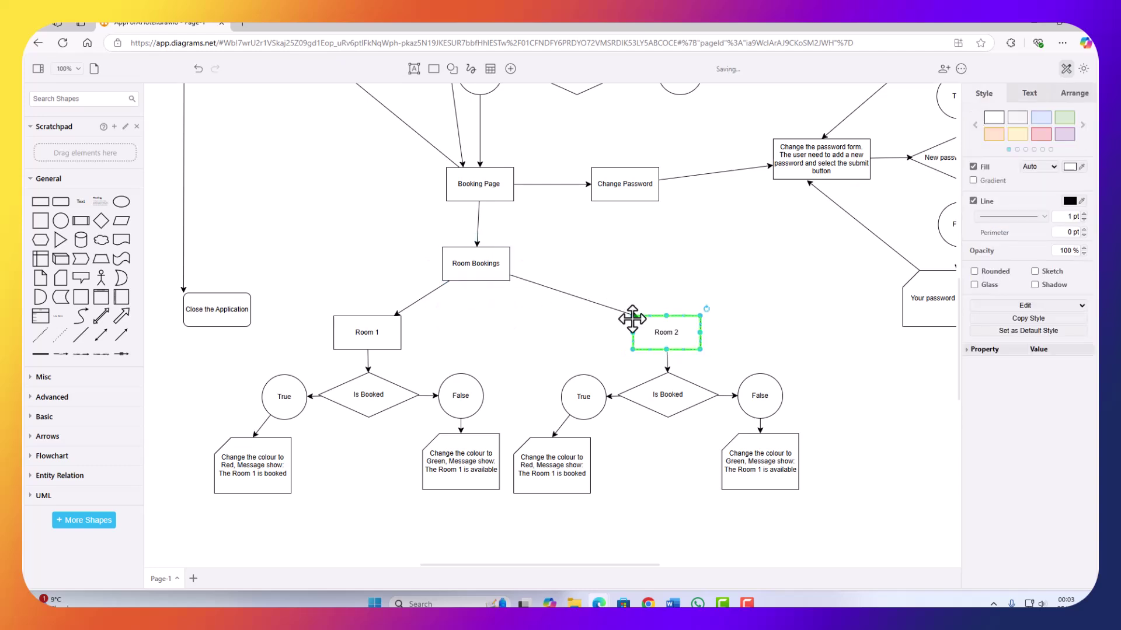
click(634, 316)
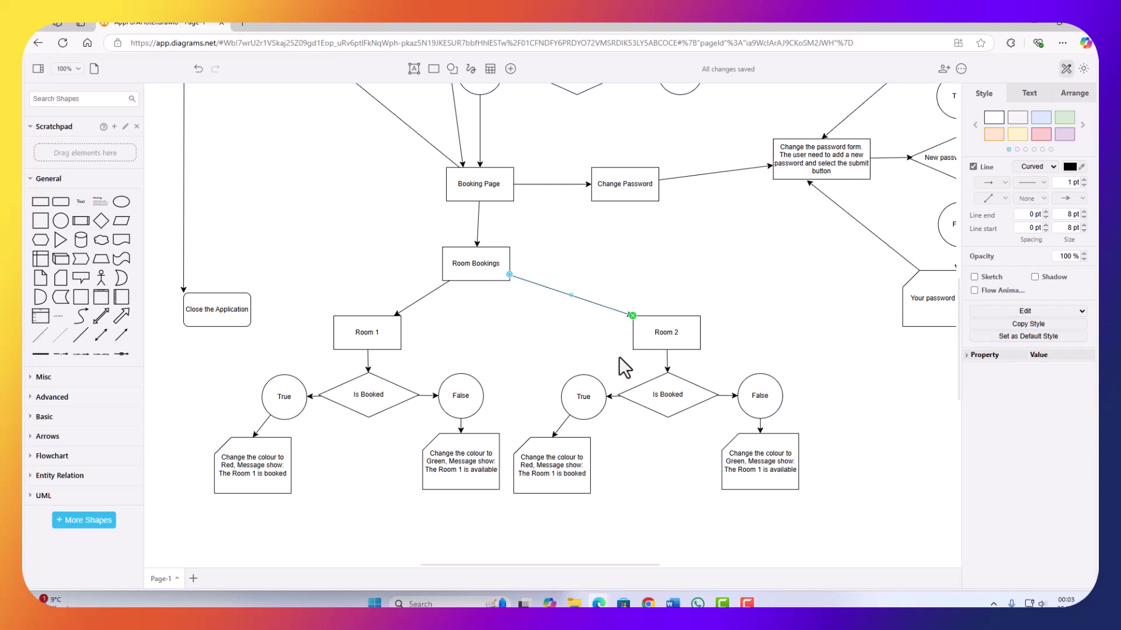
Move the entire Room 2 branch below the Room 1 branch, and move Room Bookings well to the right of both.
scroll(818, 382, down, 2)
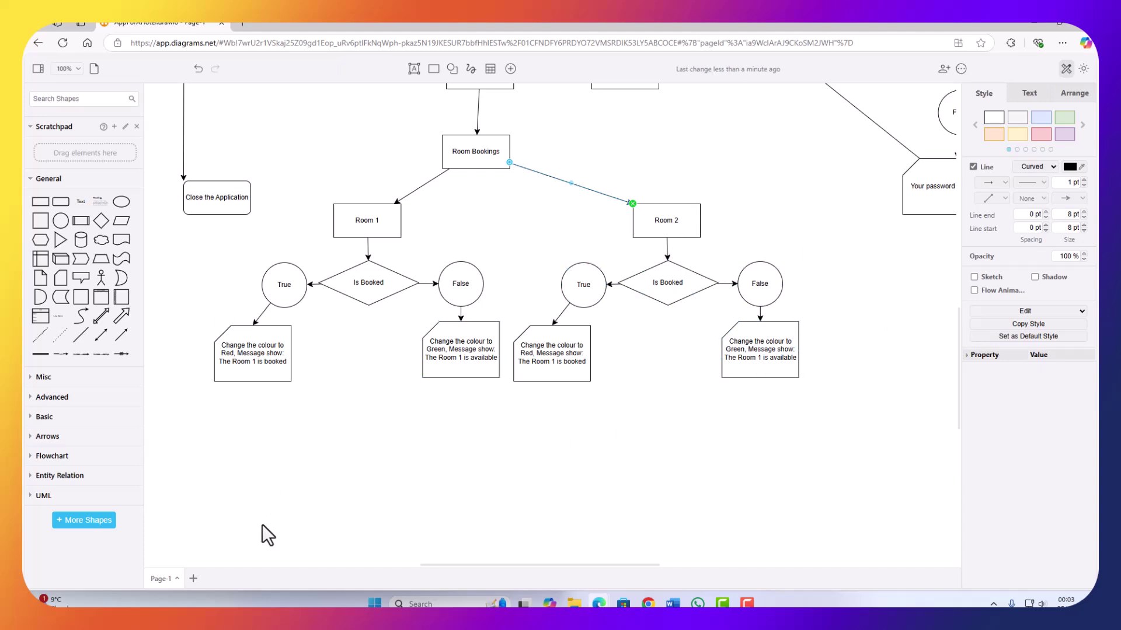
drag(873, 459, 506, 196)
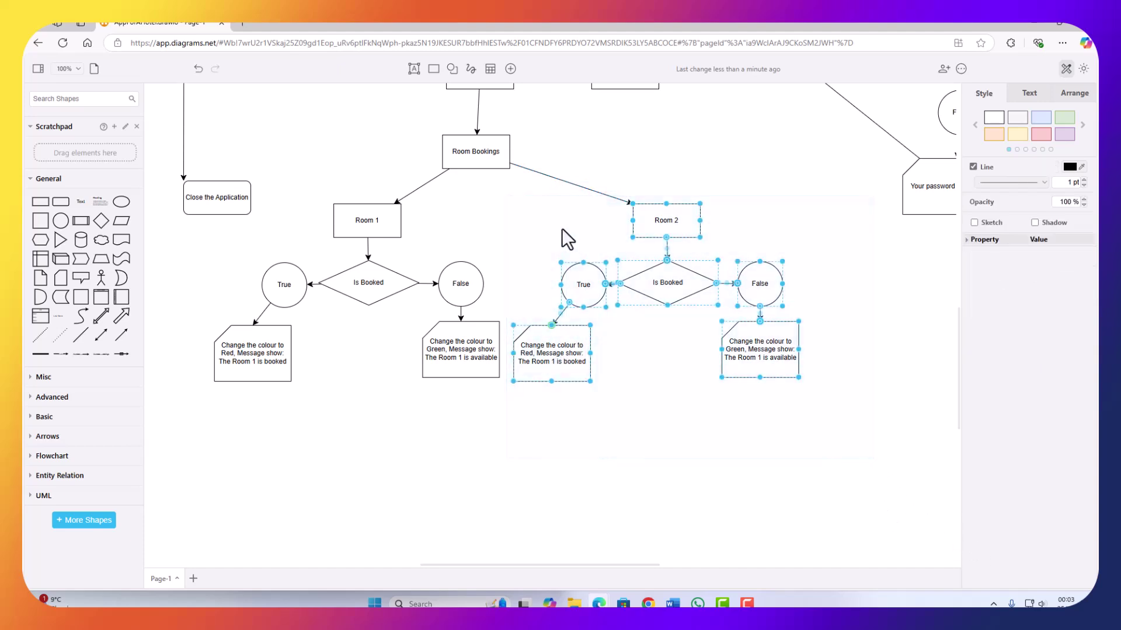
drag(658, 220, 353, 411)
drag(504, 161, 789, 366)
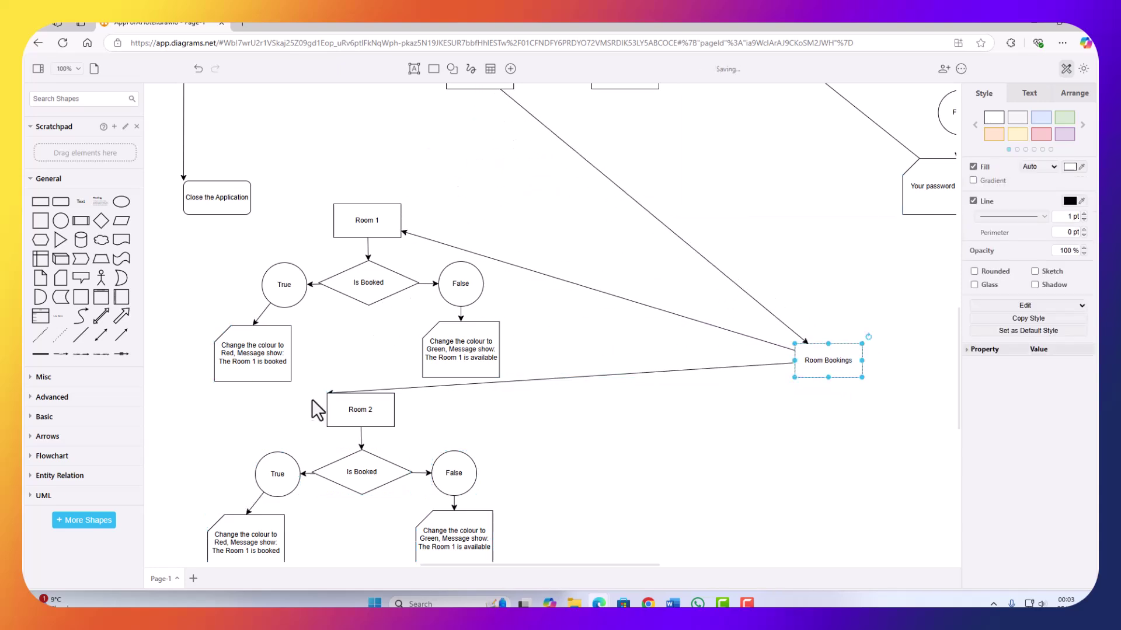
Replace the connector from Room Bookings to Room 2 with one ending at Room 2's right side, and shift Room Bookings slightly right.
click(551, 379)
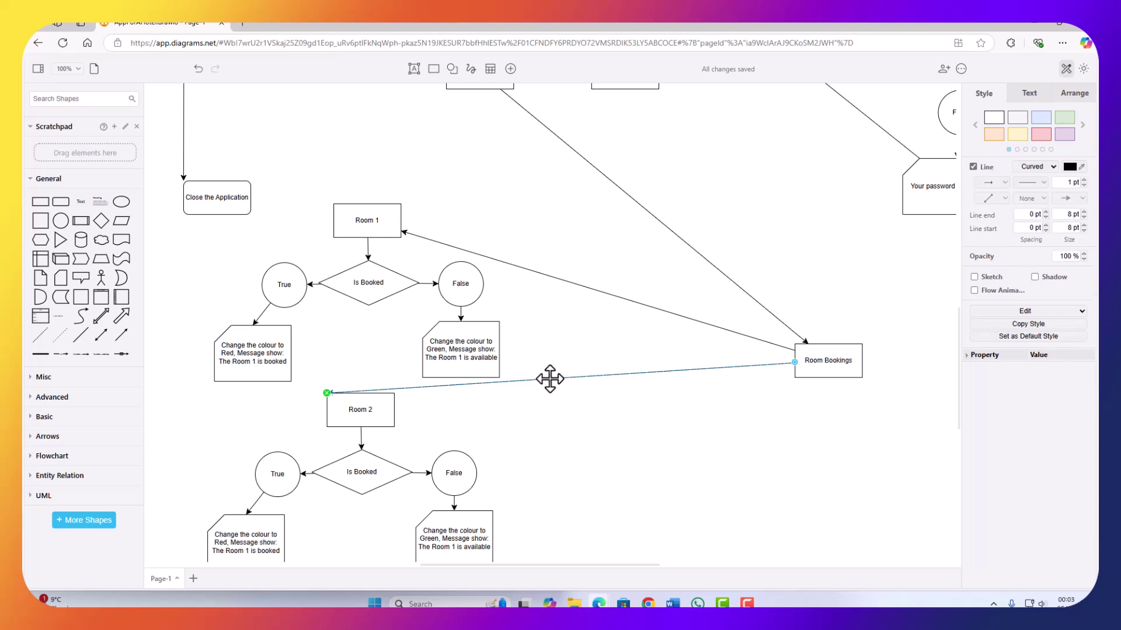
key(Delete)
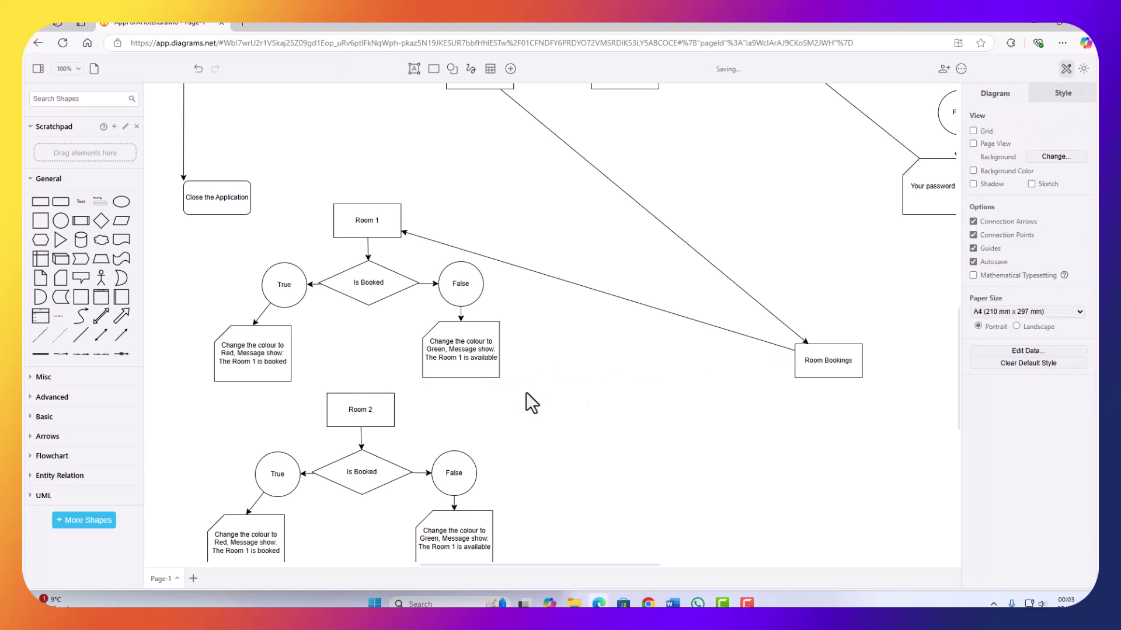
drag(786, 363, 395, 409)
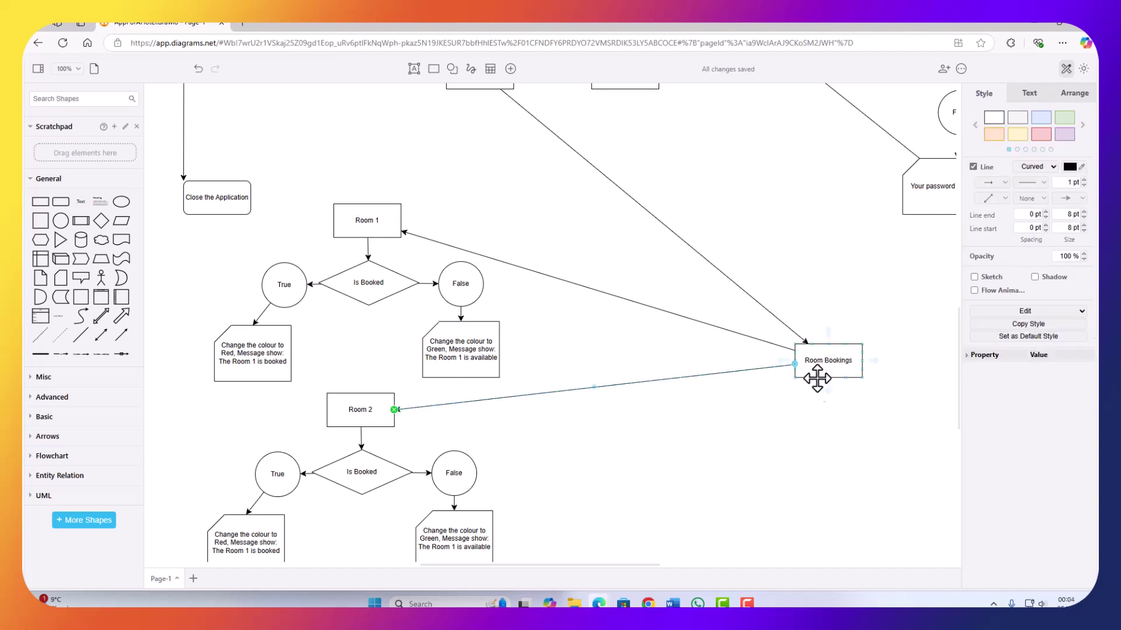
scroll(806, 388, down, 3)
drag(819, 259, 855, 275)
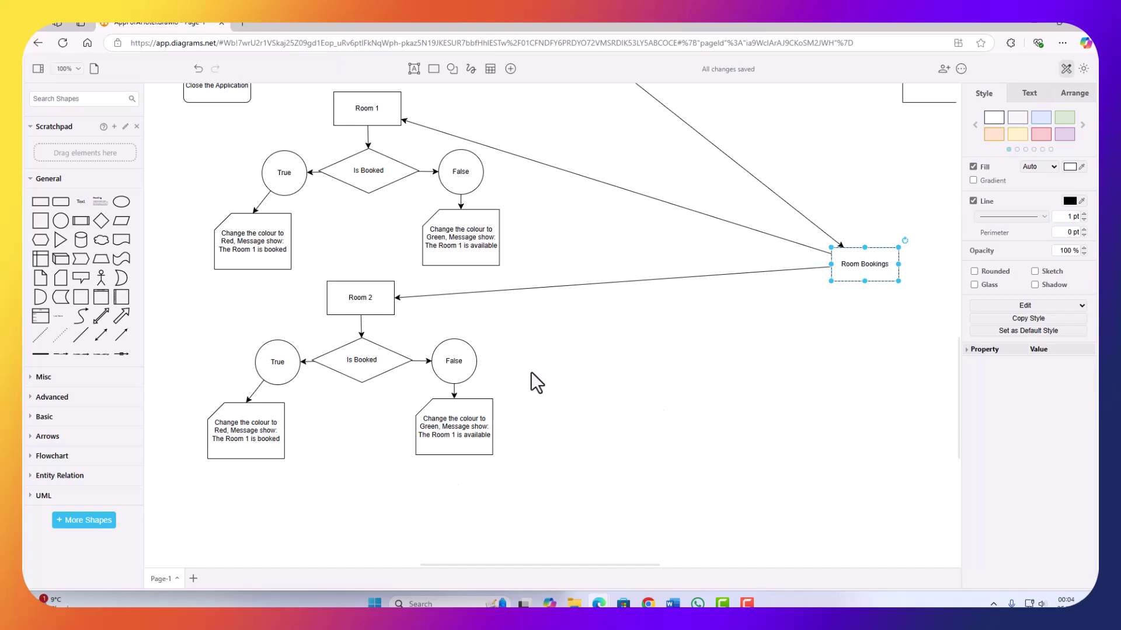
Move the "VB-App-For A Hotel" title box higher above the Open Application box.
scroll(532, 373, up, 10)
scroll(503, 364, down, 5)
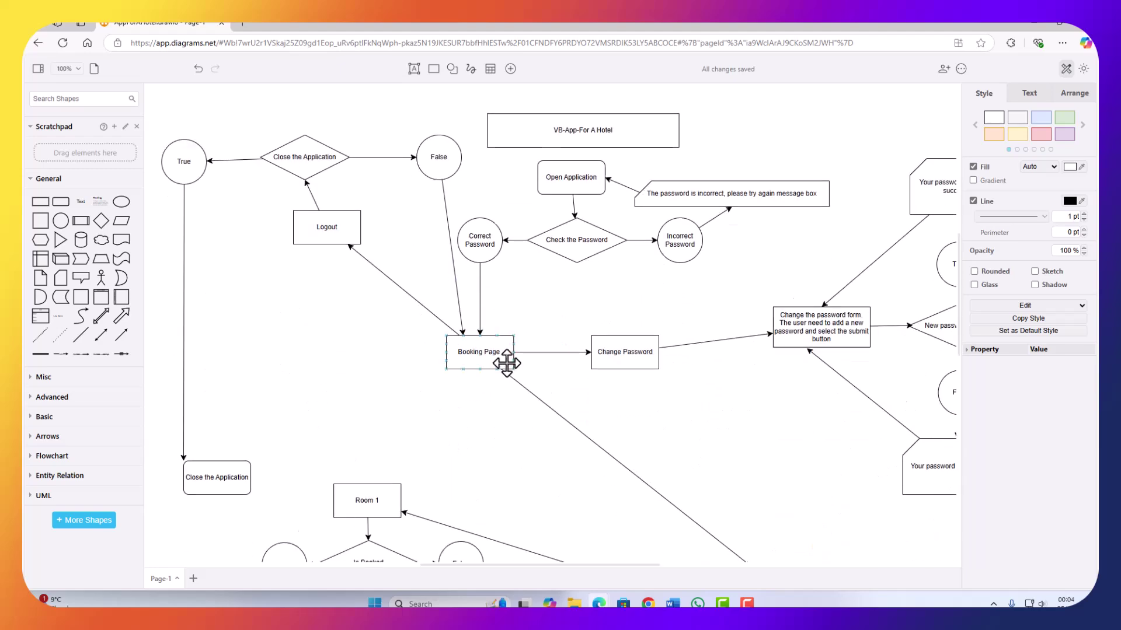
scroll(503, 363, up, 3)
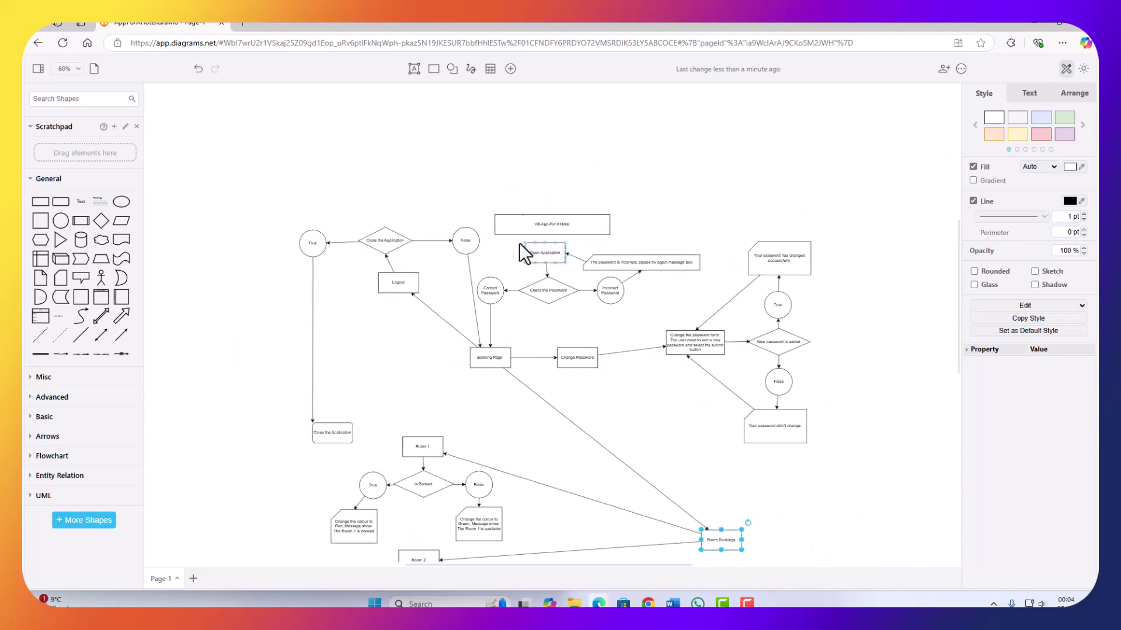
drag(566, 224, 562, 192)
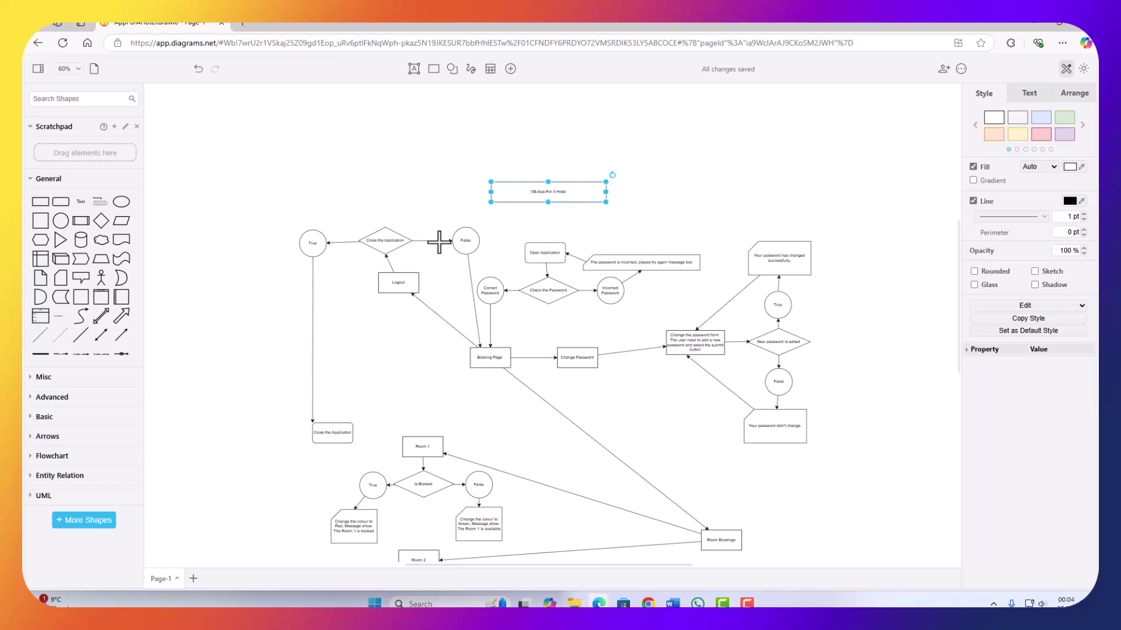
Apply the blue gradient style to the "Close the Application" and "Check the Password" decision diamonds.
click(466, 241)
click(545, 190)
click(386, 238)
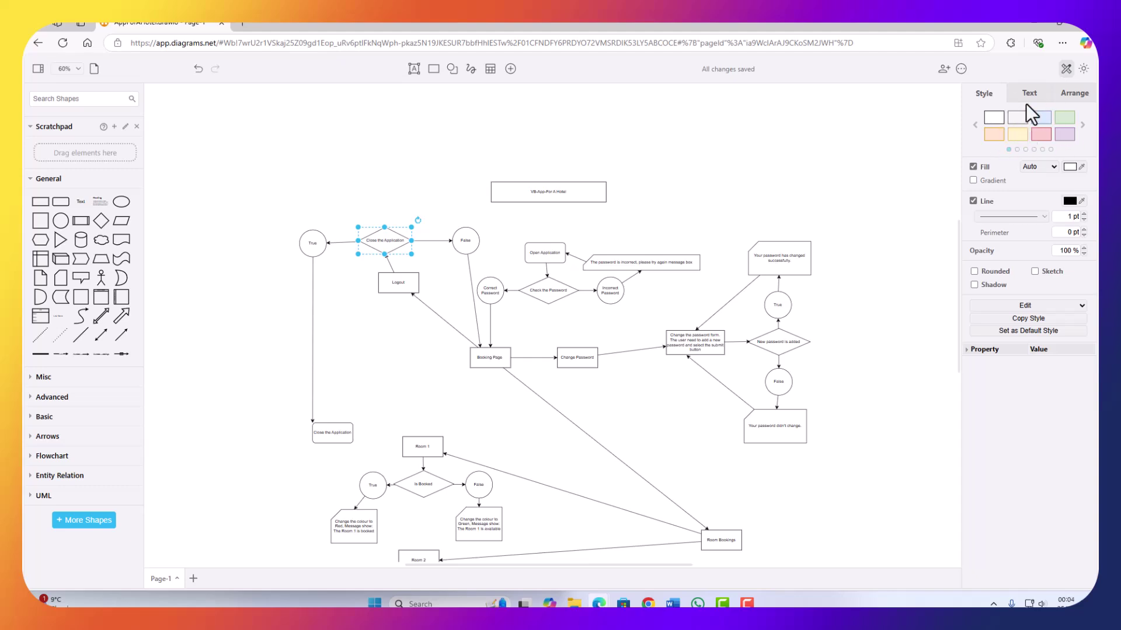
click(1042, 149)
click(1039, 118)
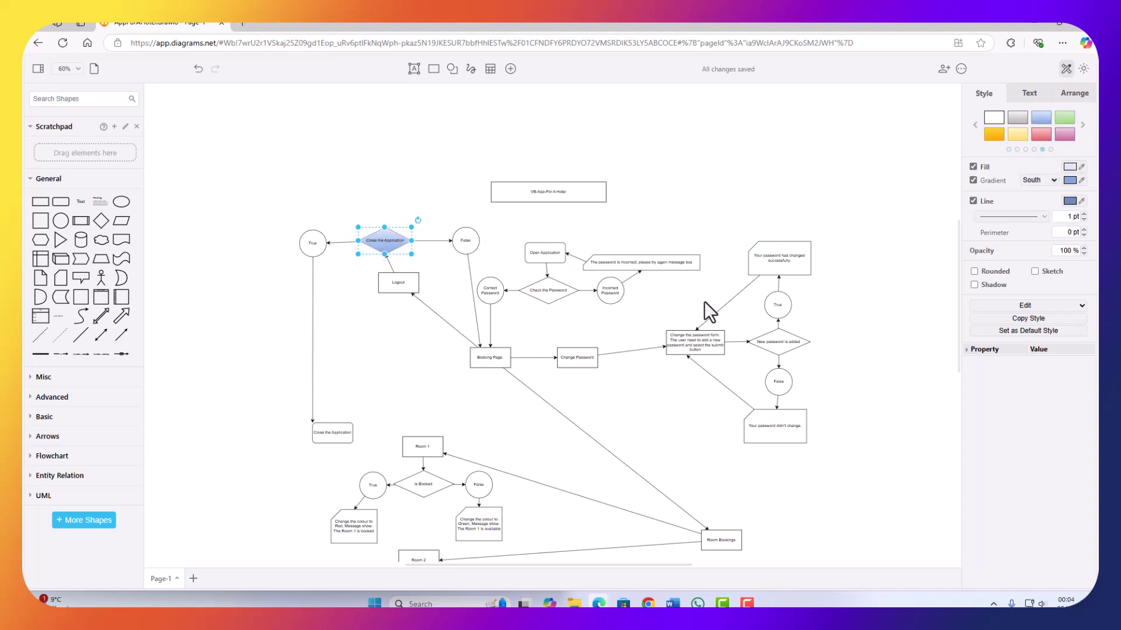
click(542, 291)
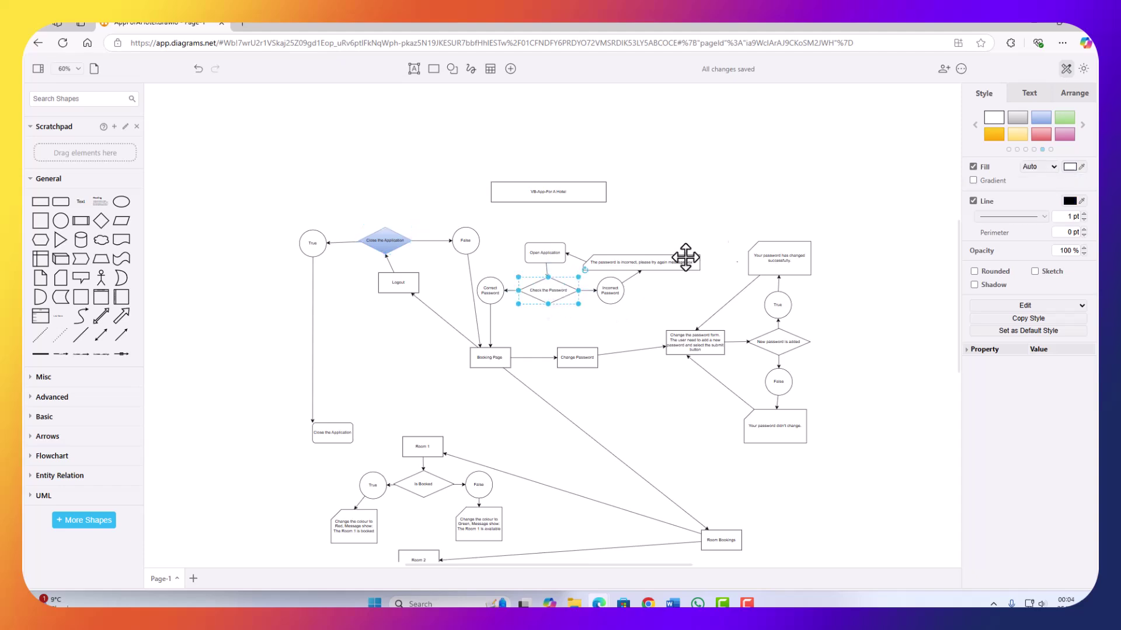
click(1045, 121)
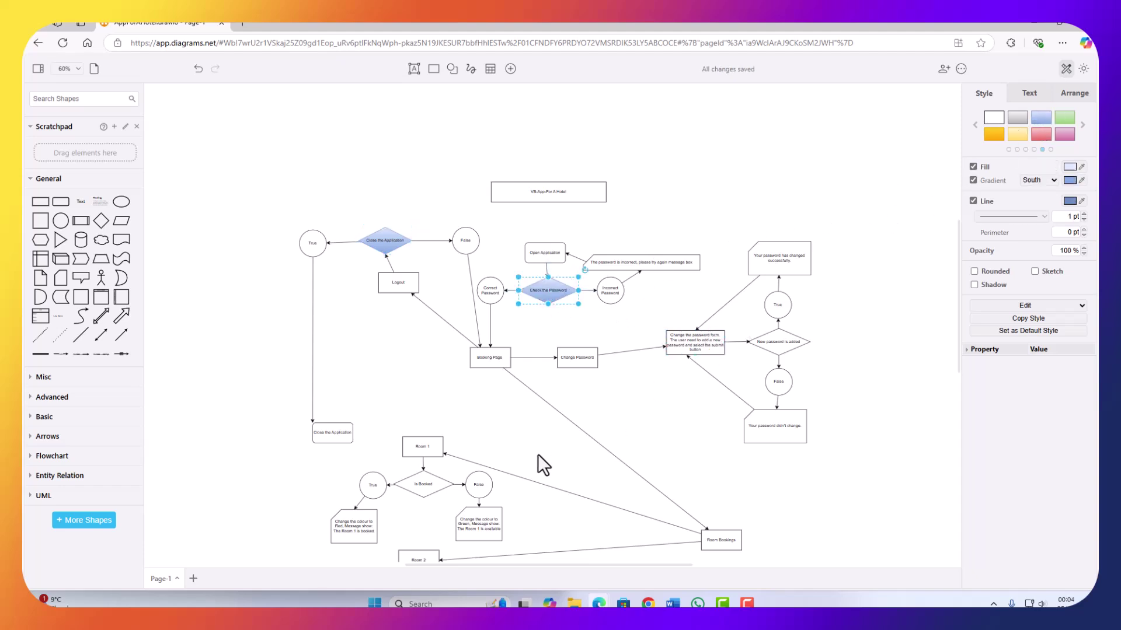
Apply the same blue gradient style to the "New password is added" diamond and the "Is Booked" diamonds of Room 1 and Room 2.
scroll(537, 452, down, 2)
click(776, 285)
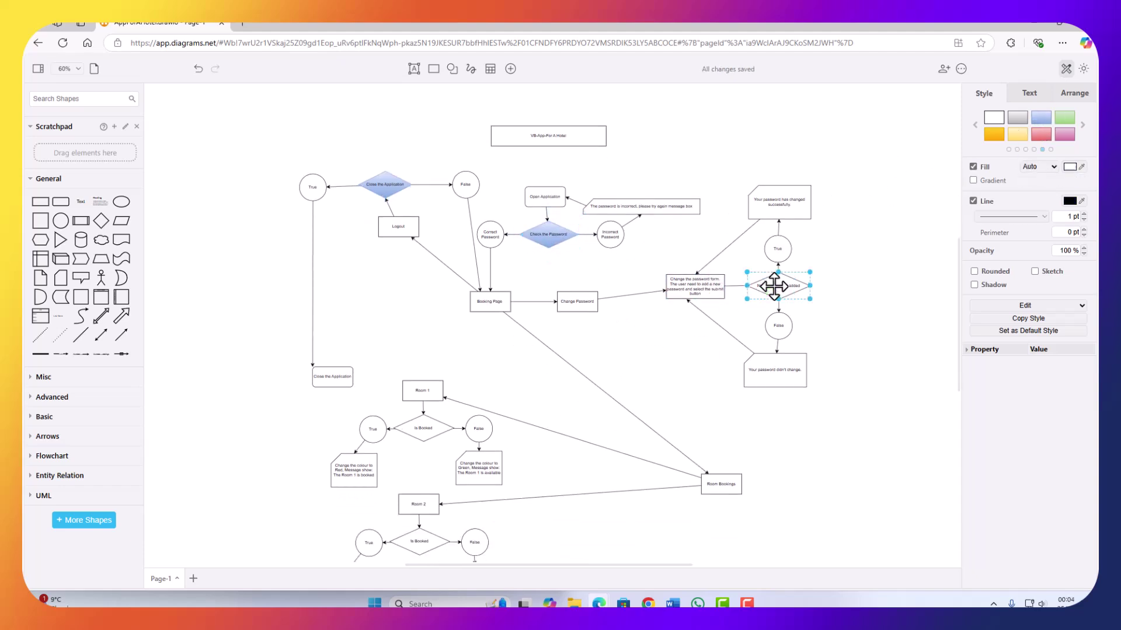
click(1035, 114)
click(432, 428)
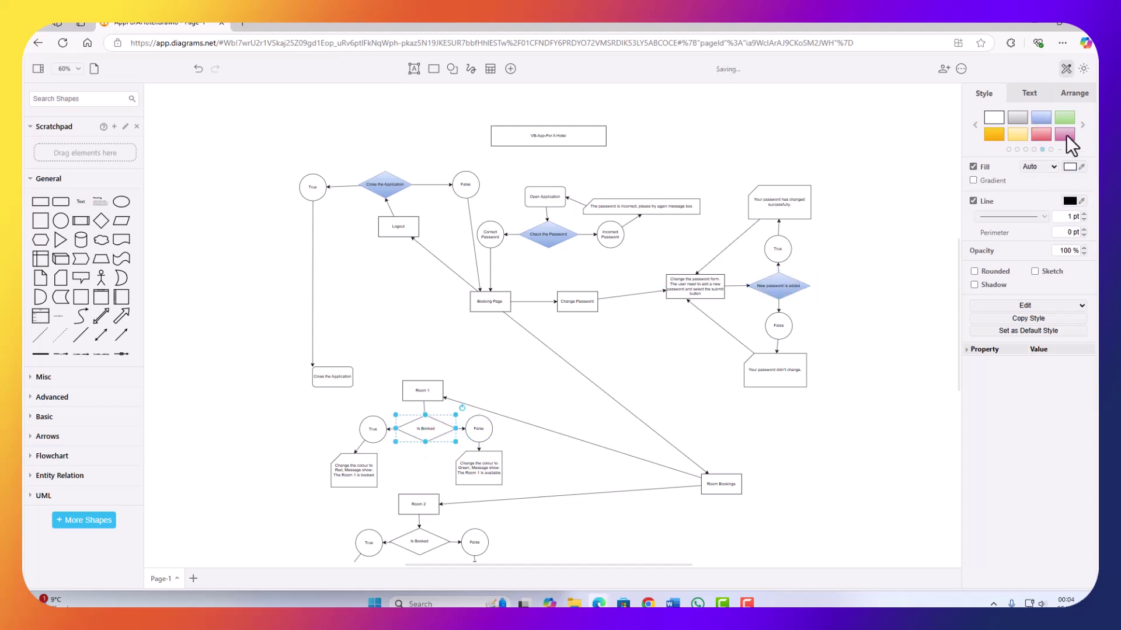
click(1042, 118)
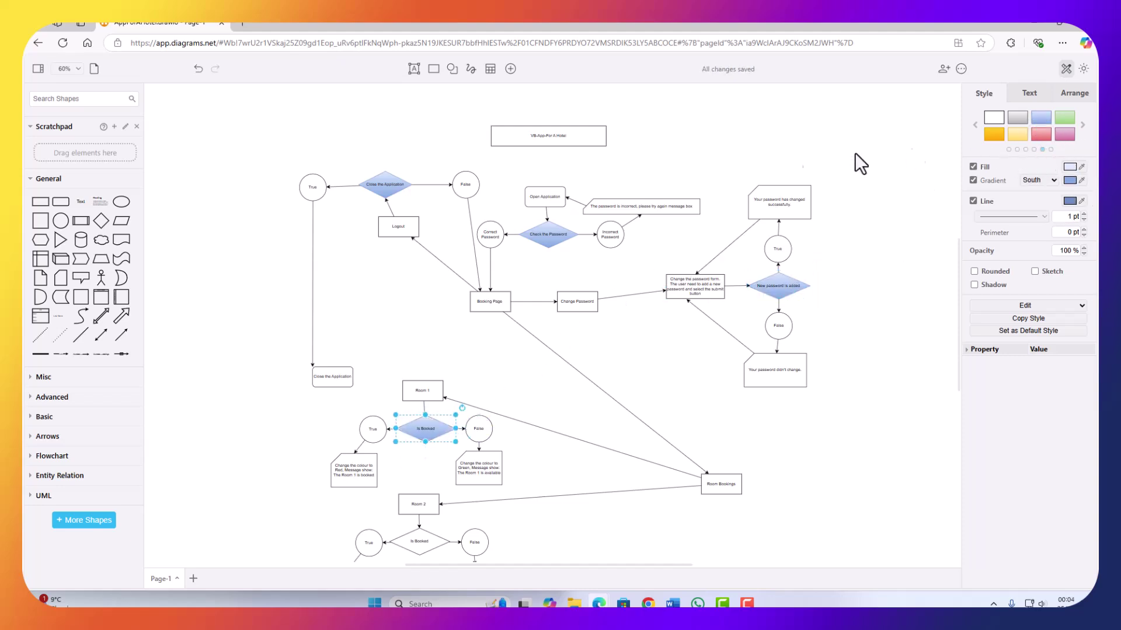
scroll(413, 479, down, 4)
click(421, 426)
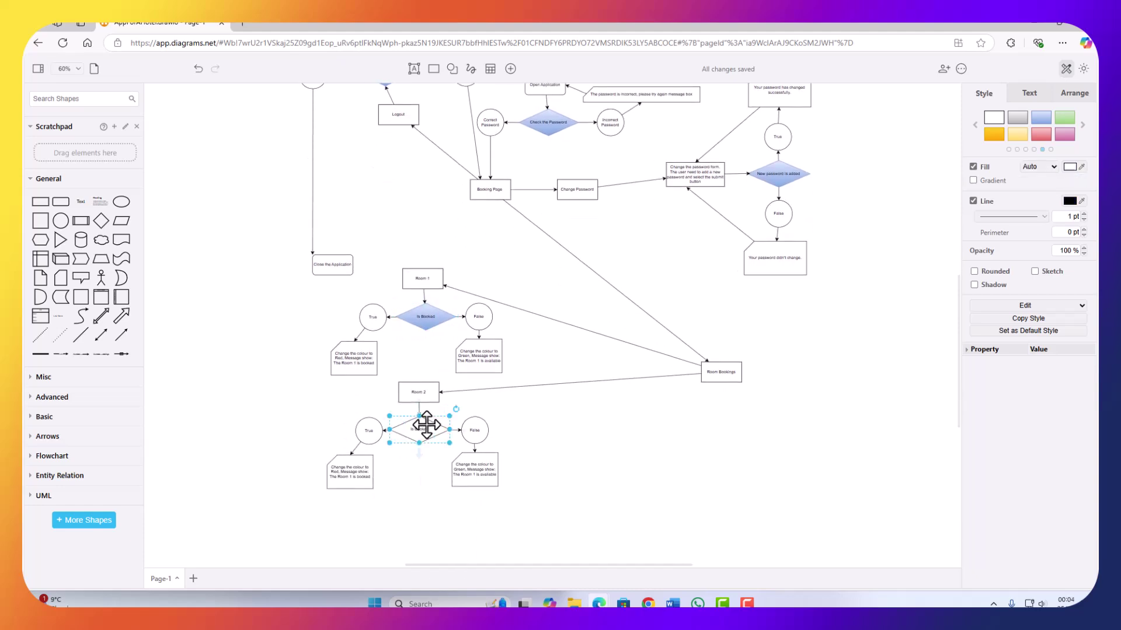
click(1048, 114)
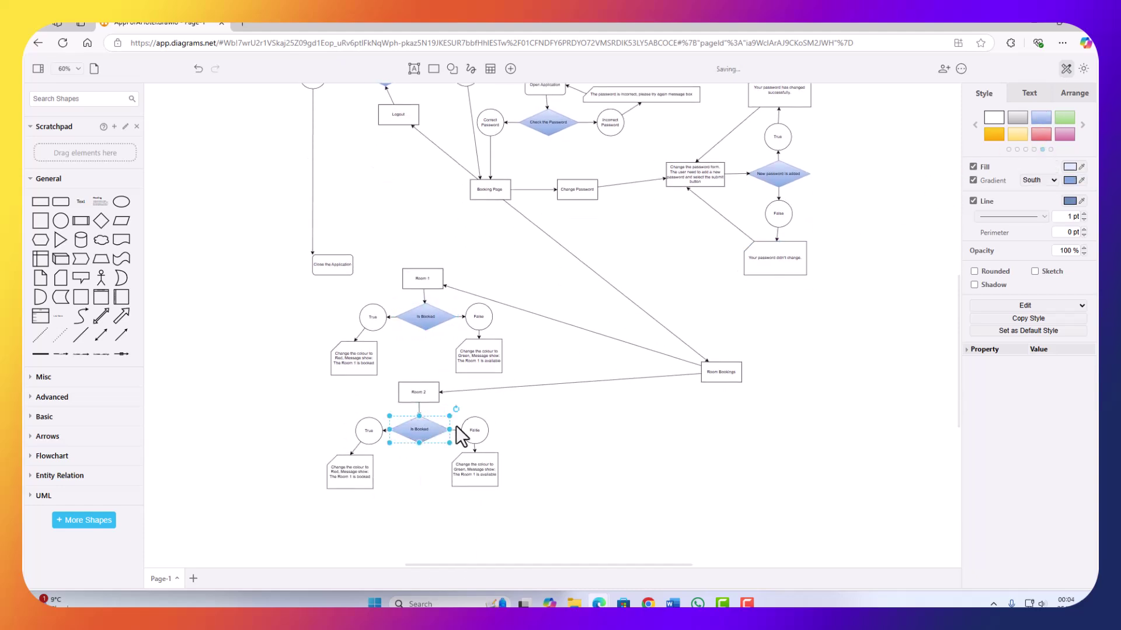
Apply the green gradient style to all four True circles in the logout, password change, Room 1 and Room 2 branches.
scroll(455, 434, up, 8)
click(311, 298)
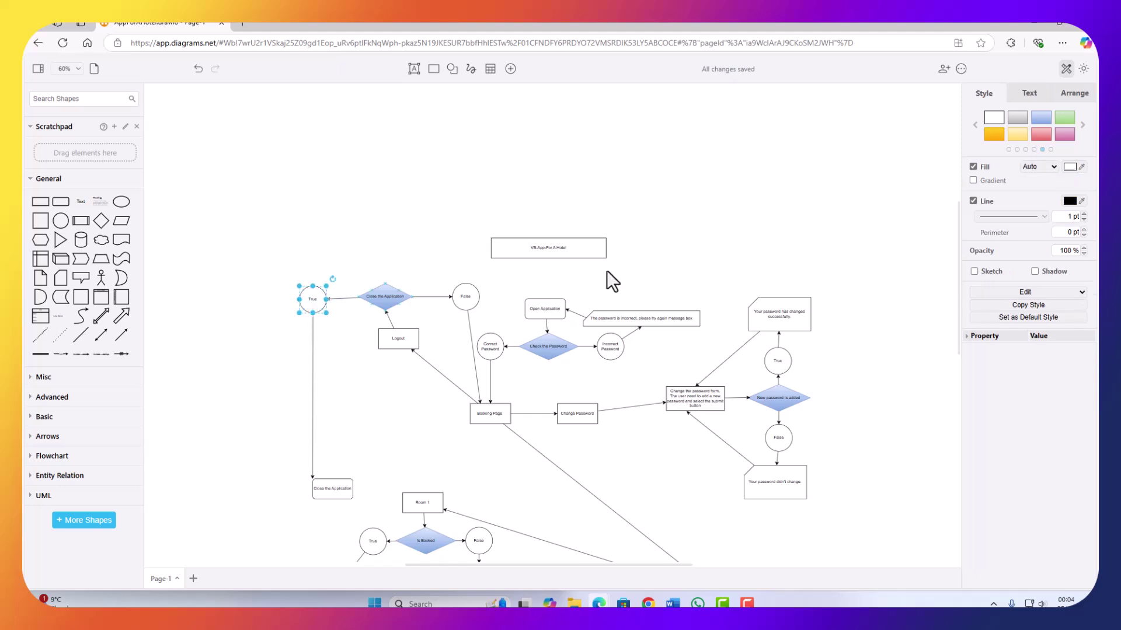
click(1063, 117)
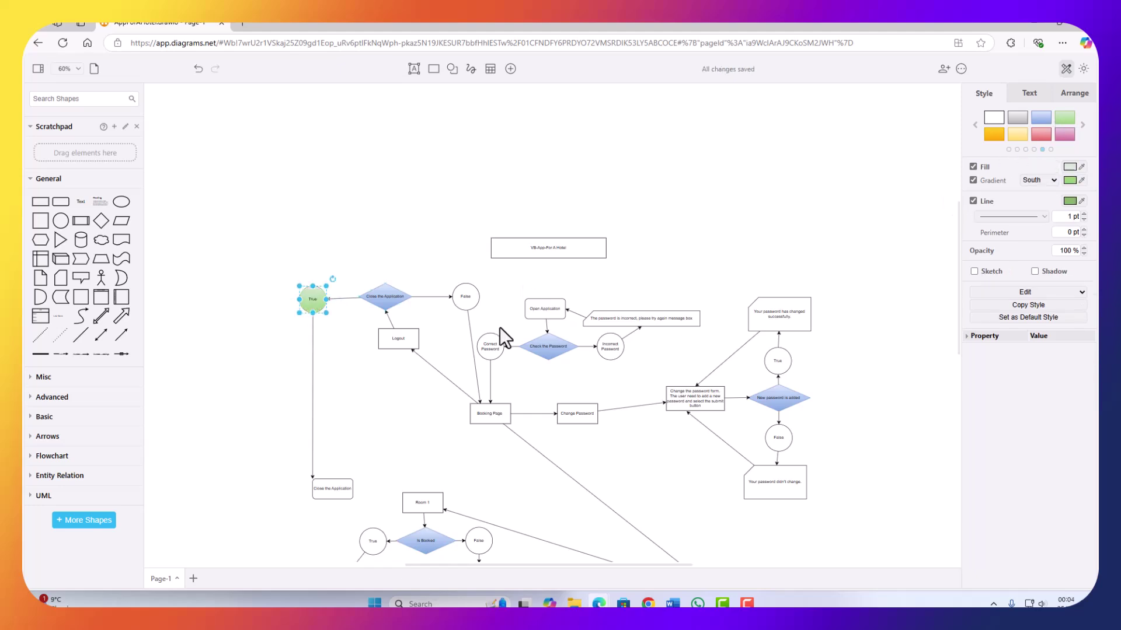
click(777, 359)
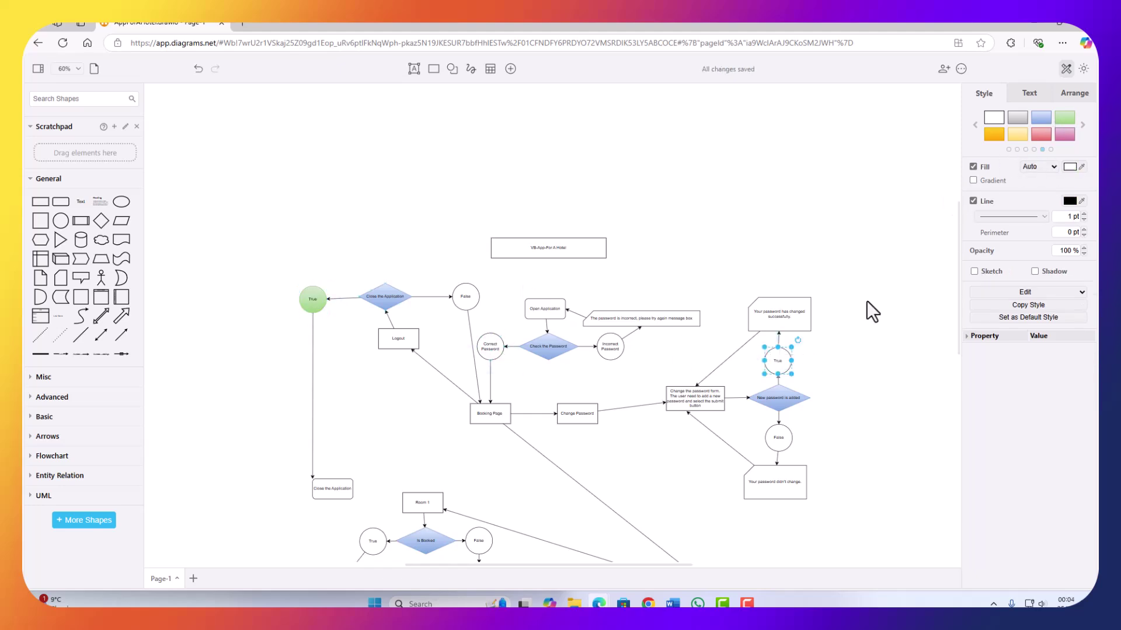
click(1058, 120)
scroll(641, 433, down, 5)
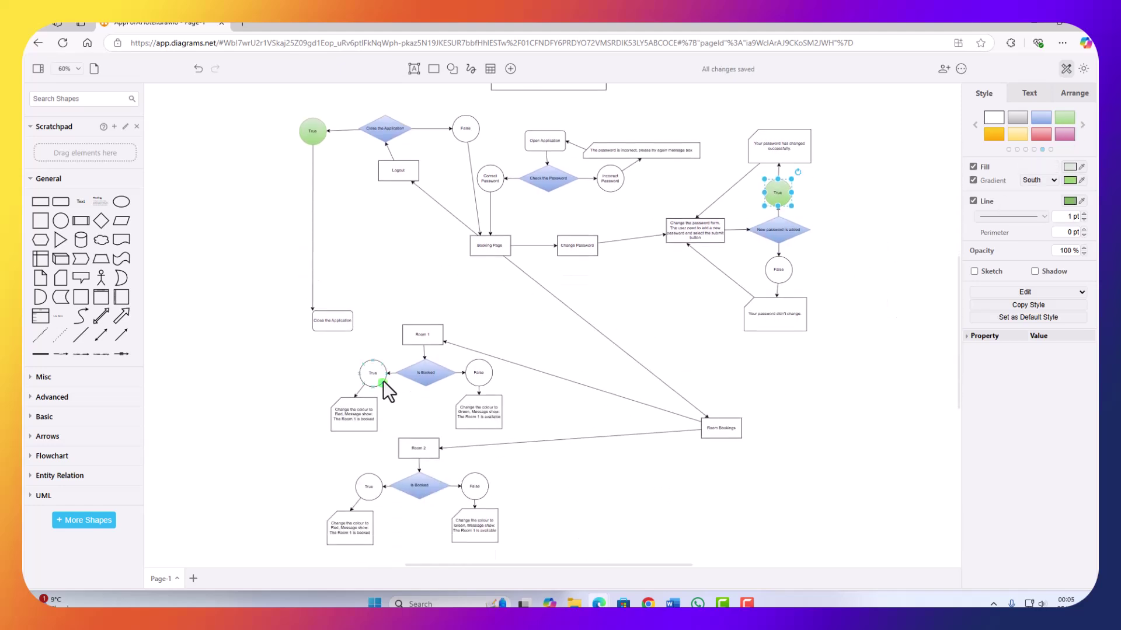
click(374, 373)
click(1063, 118)
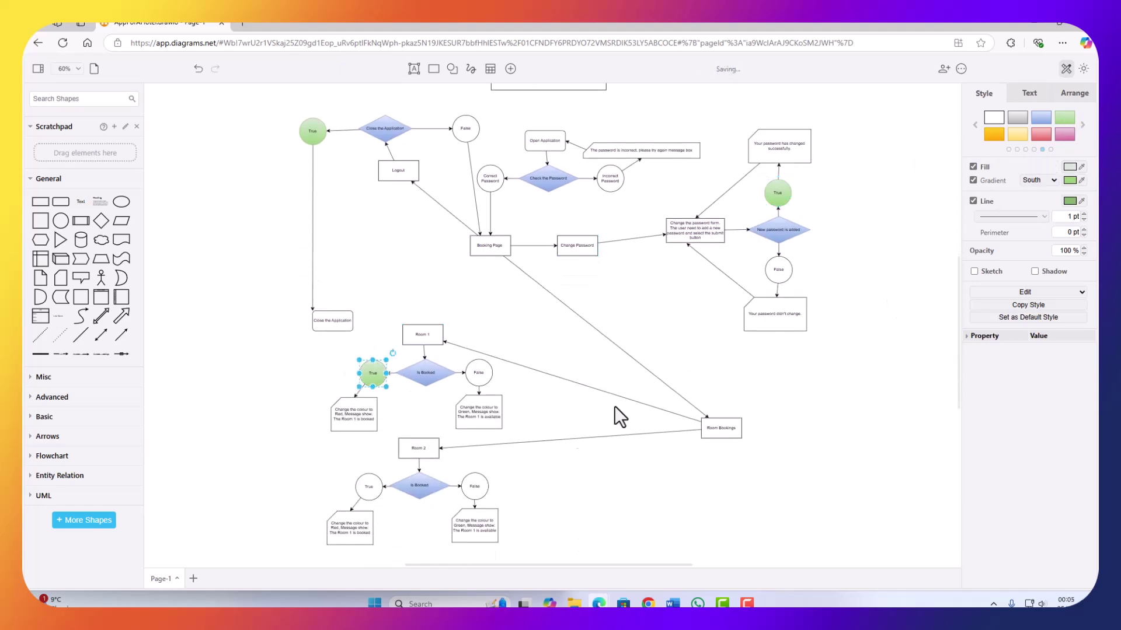
click(370, 486)
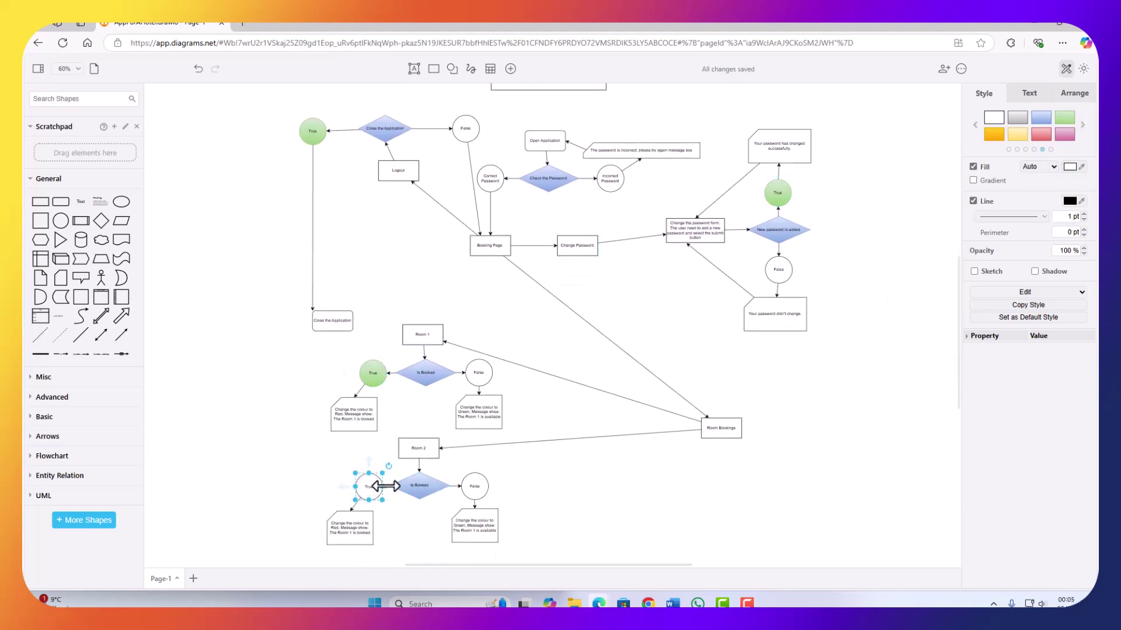
click(1068, 118)
Apply the red gradient style to all four False circles in the Room 2, Room 1, logout and password change branches.
click(475, 484)
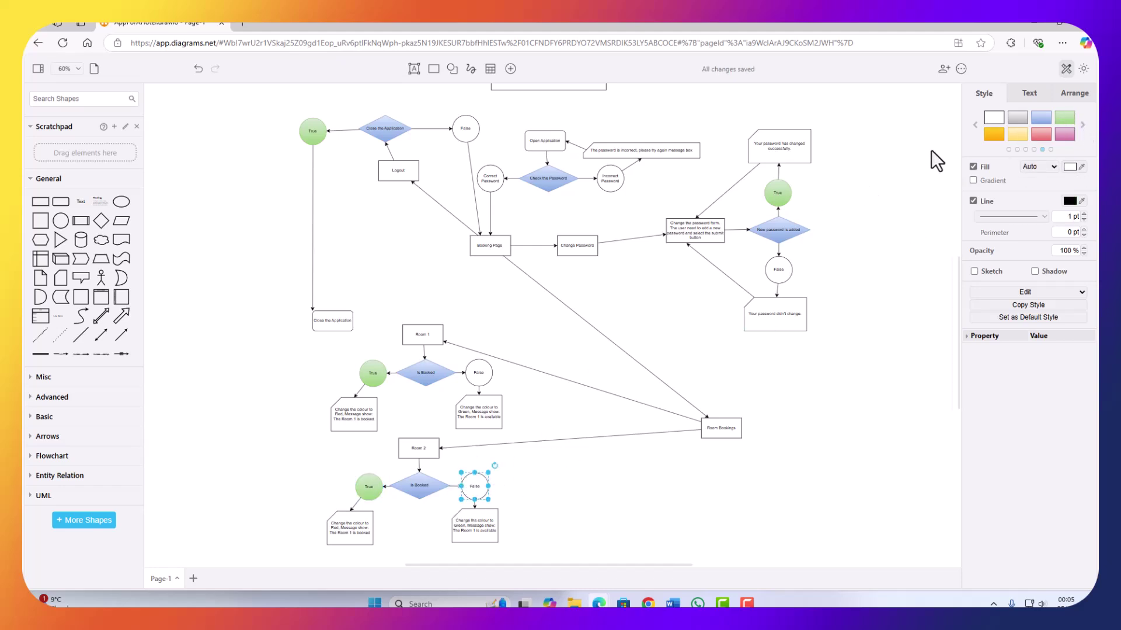
click(1046, 133)
click(478, 371)
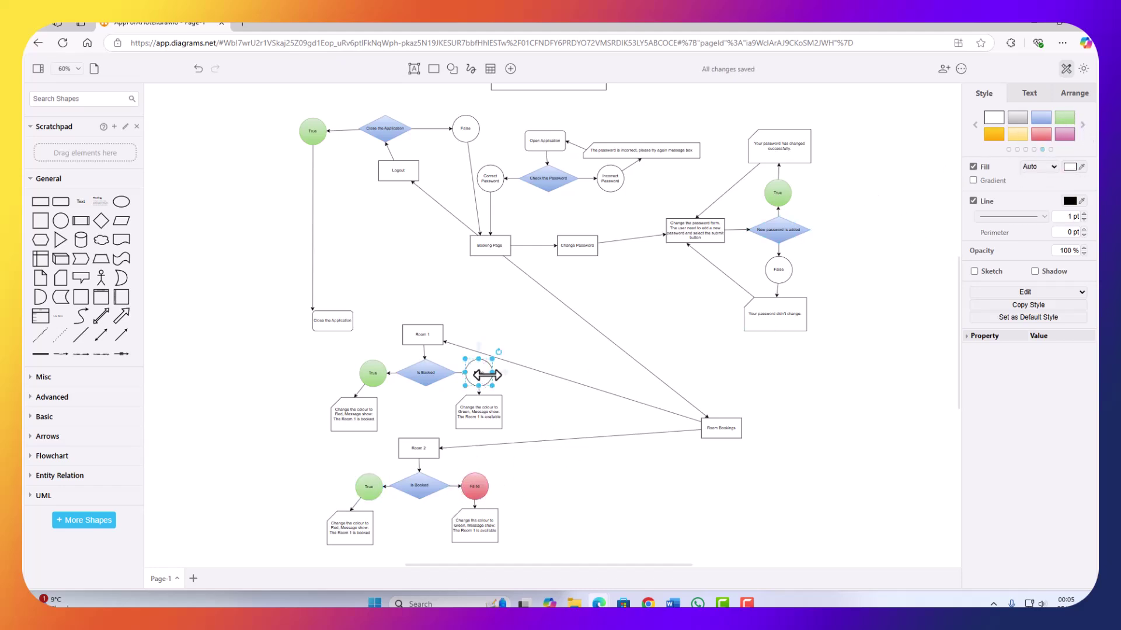
click(1048, 136)
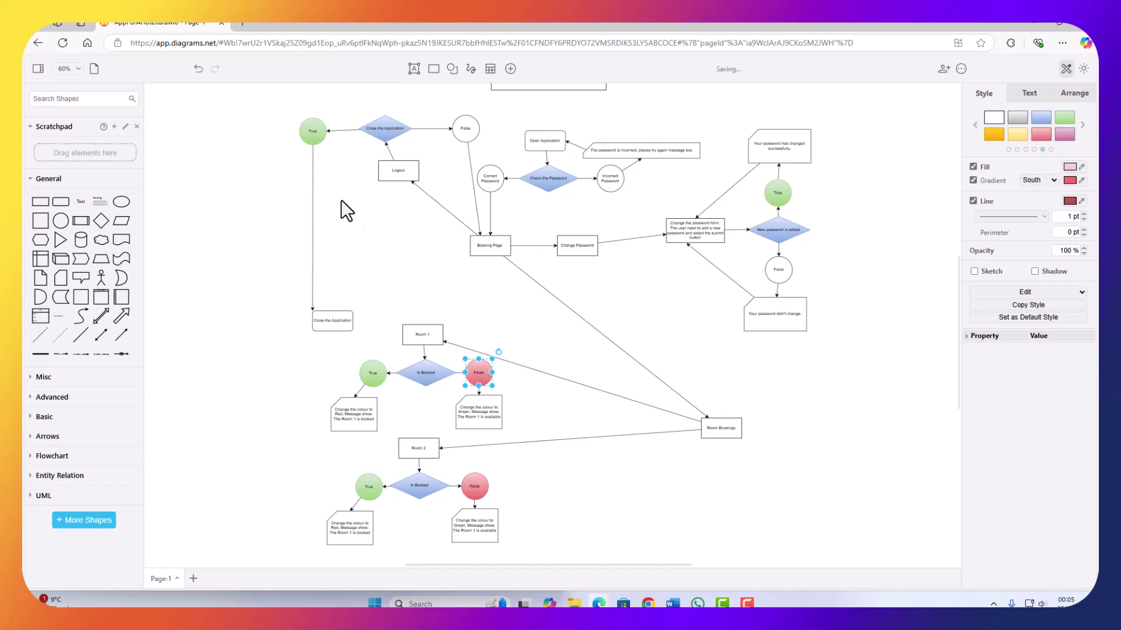
scroll(444, 233, up, 3)
click(464, 240)
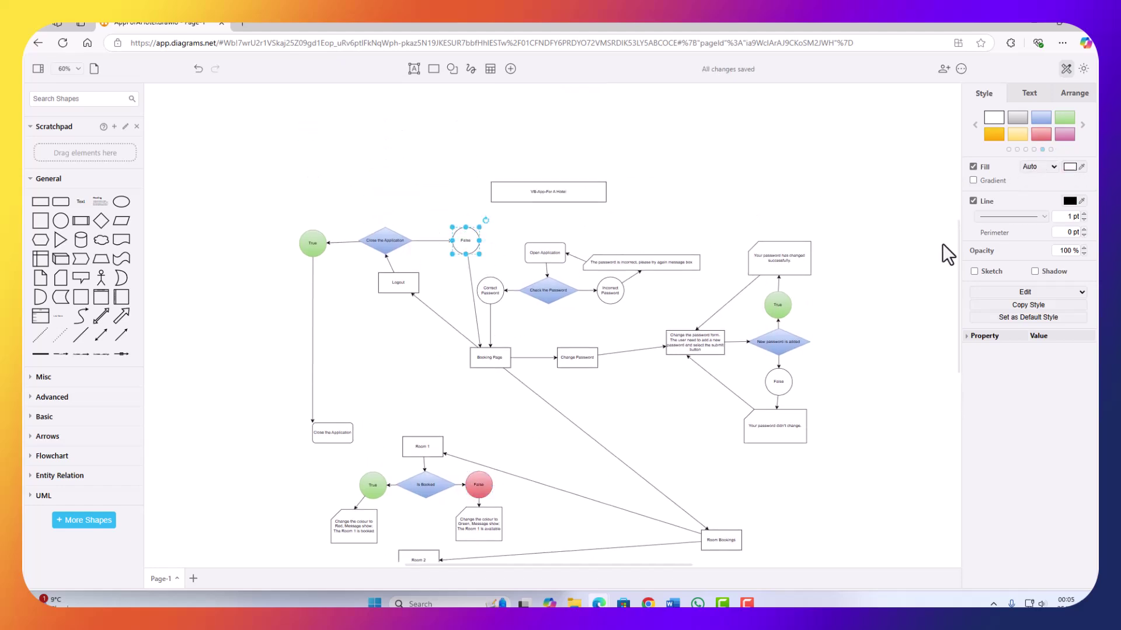
click(1049, 129)
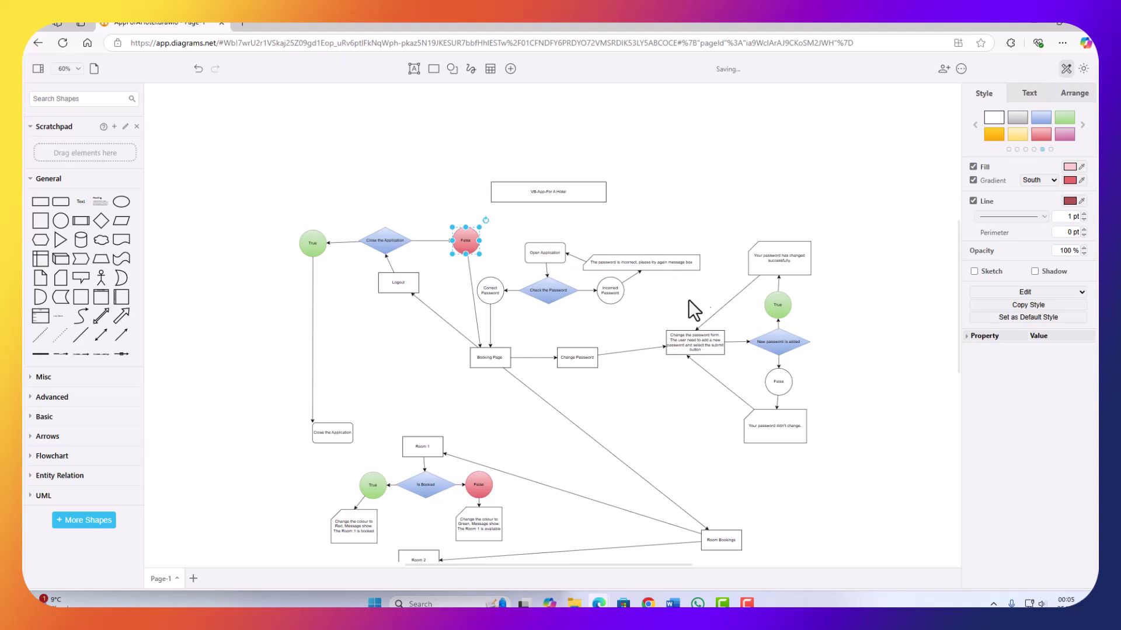
click(777, 385)
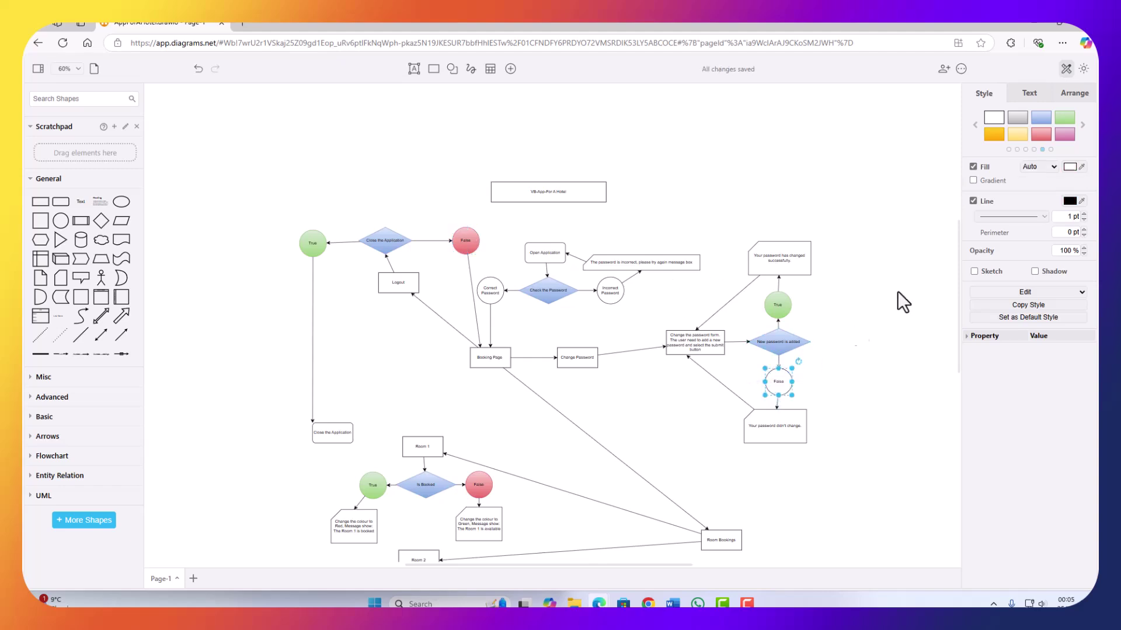
click(1040, 135)
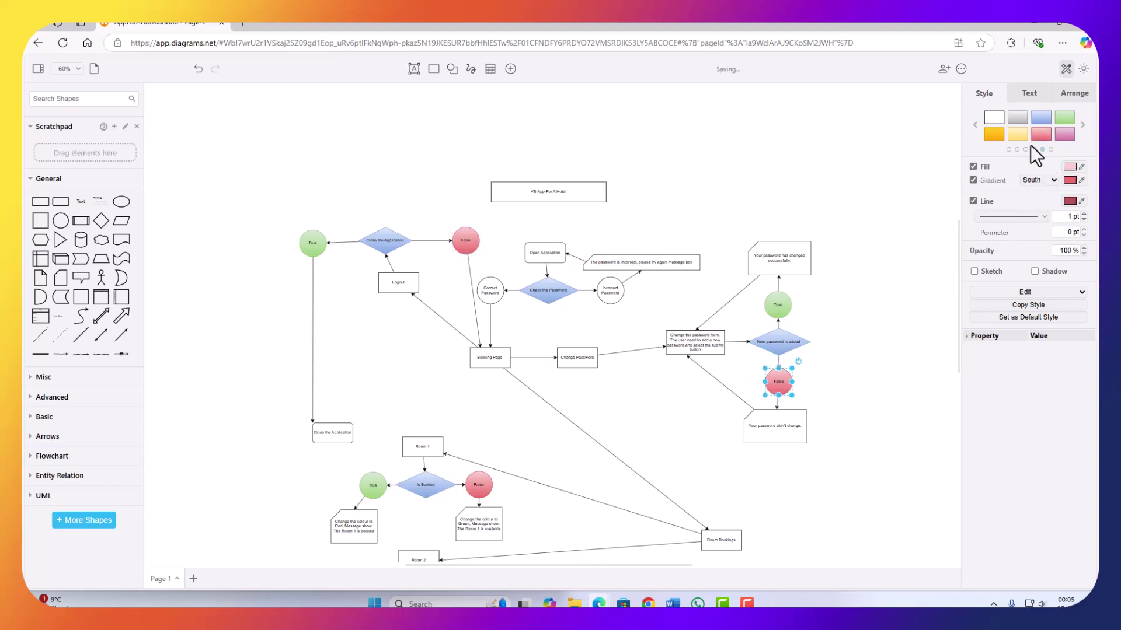
Apply the green gradient style to the Correct Password circle and the red gradient style to the Incorrect Password circle.
click(486, 299)
click(1065, 117)
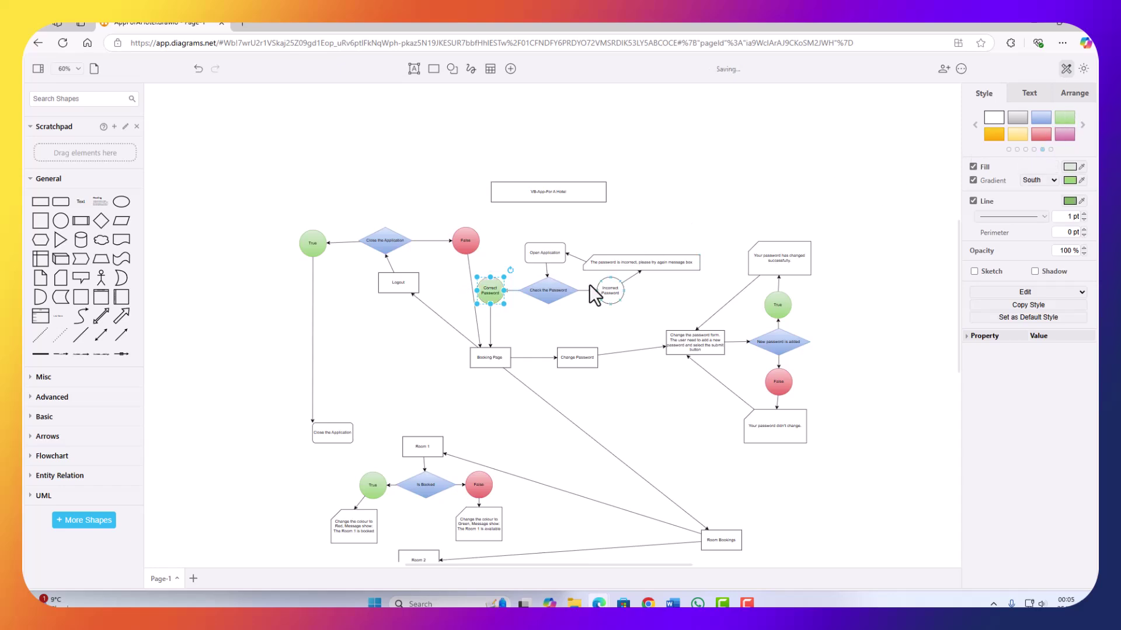
click(607, 290)
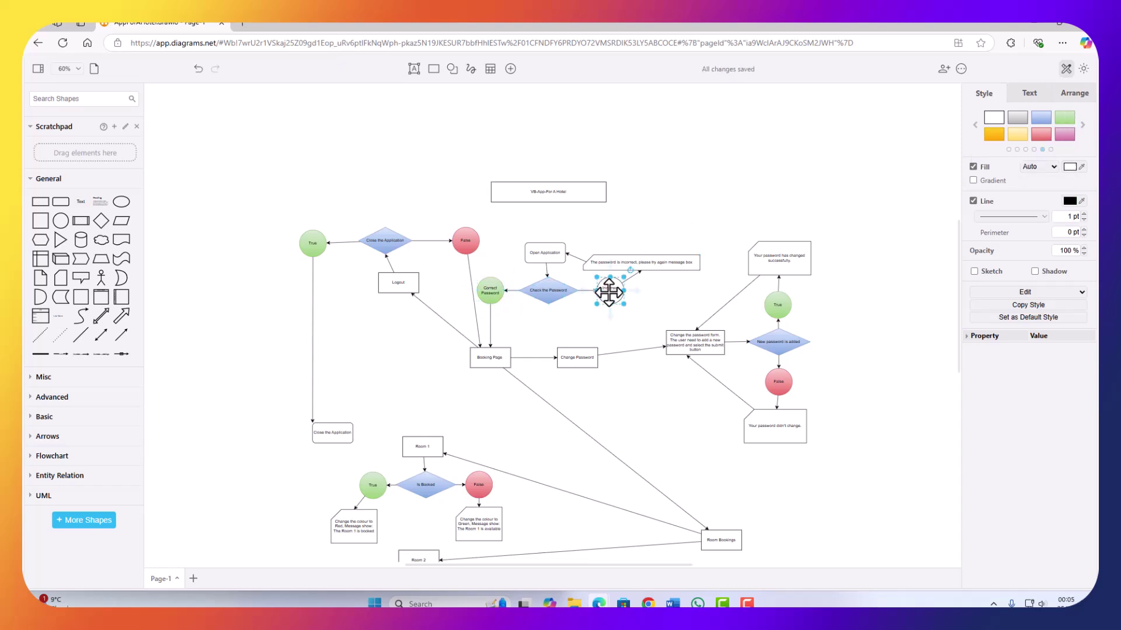
click(1041, 136)
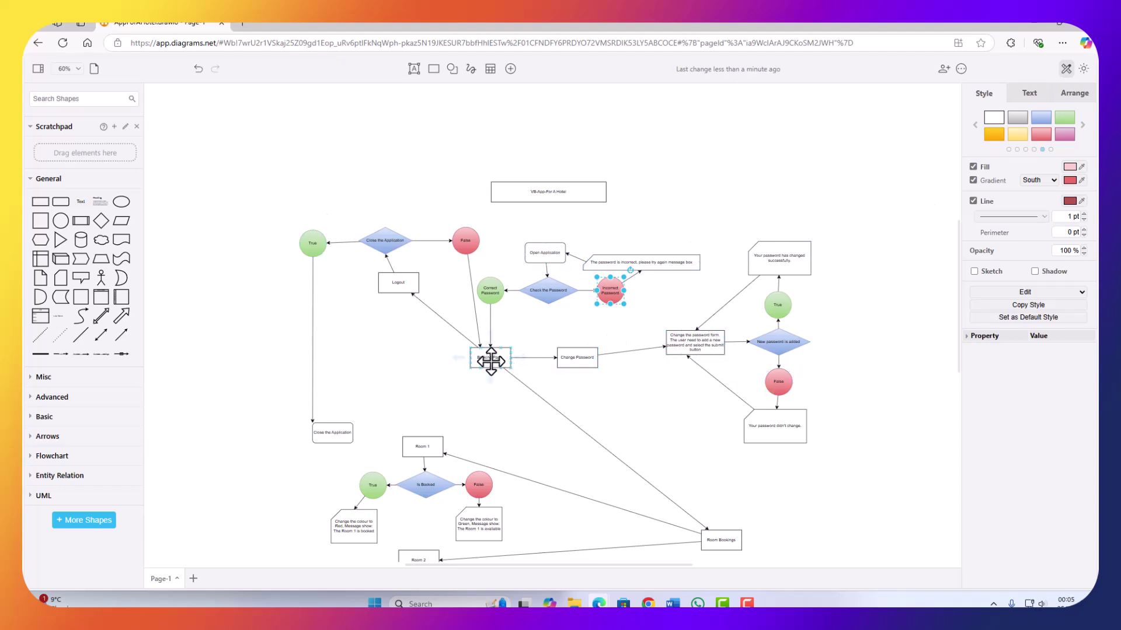
Apply the orange gradient style to the Logout and Change Password boxes.
click(400, 285)
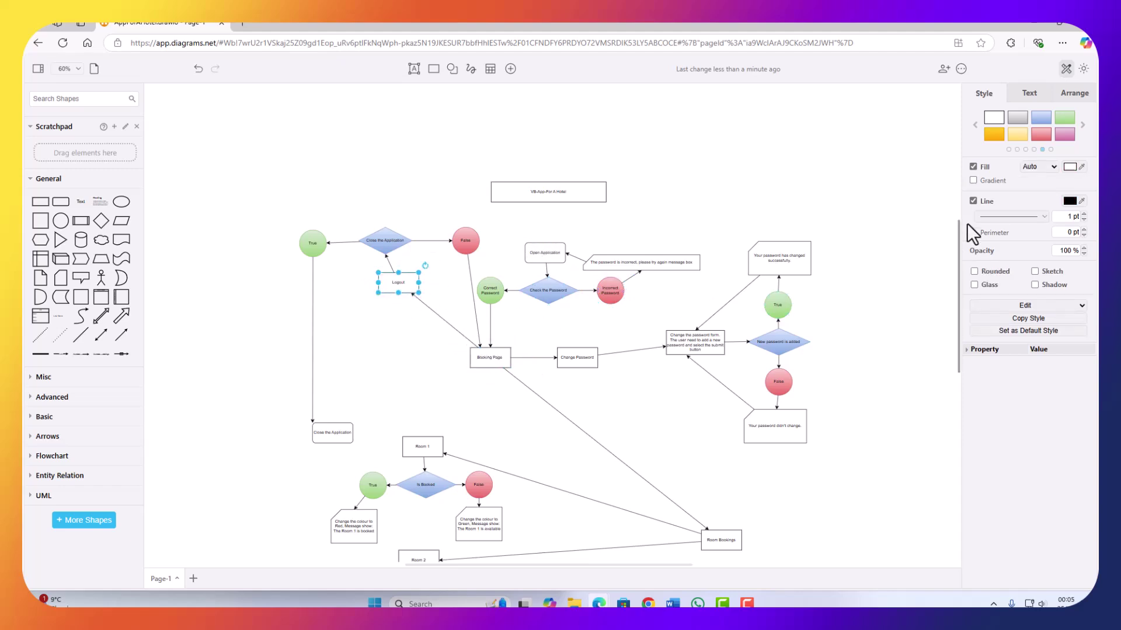
click(986, 136)
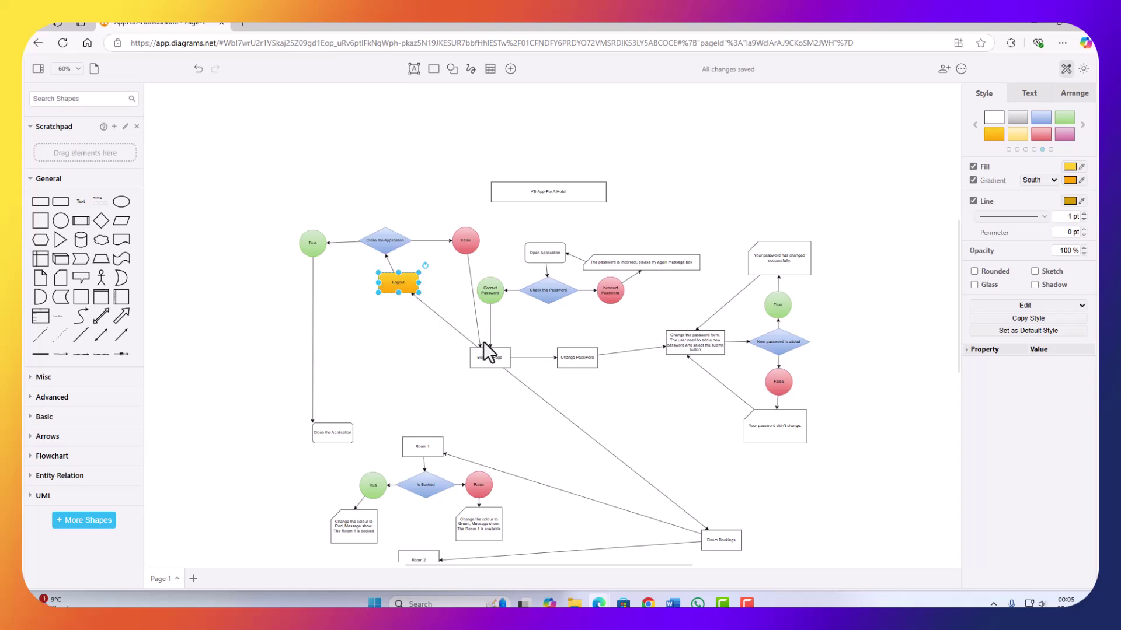
click(567, 362)
click(994, 136)
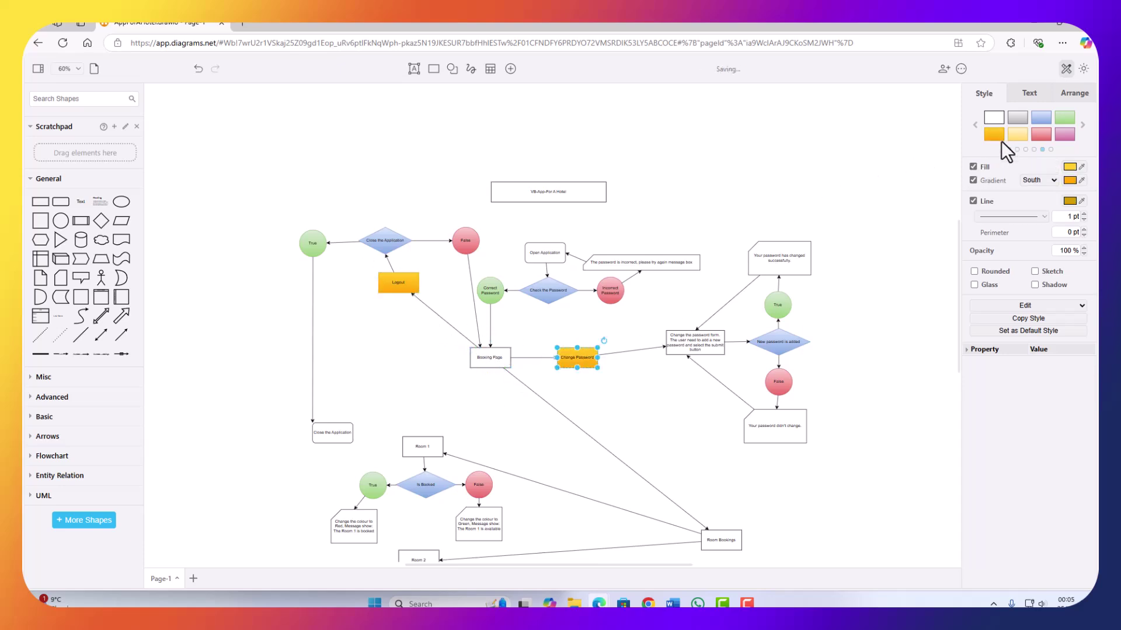
Apply the light yellow gradient style to the Booking Page box, and change its fill colour to magenta FF36FF.
click(489, 356)
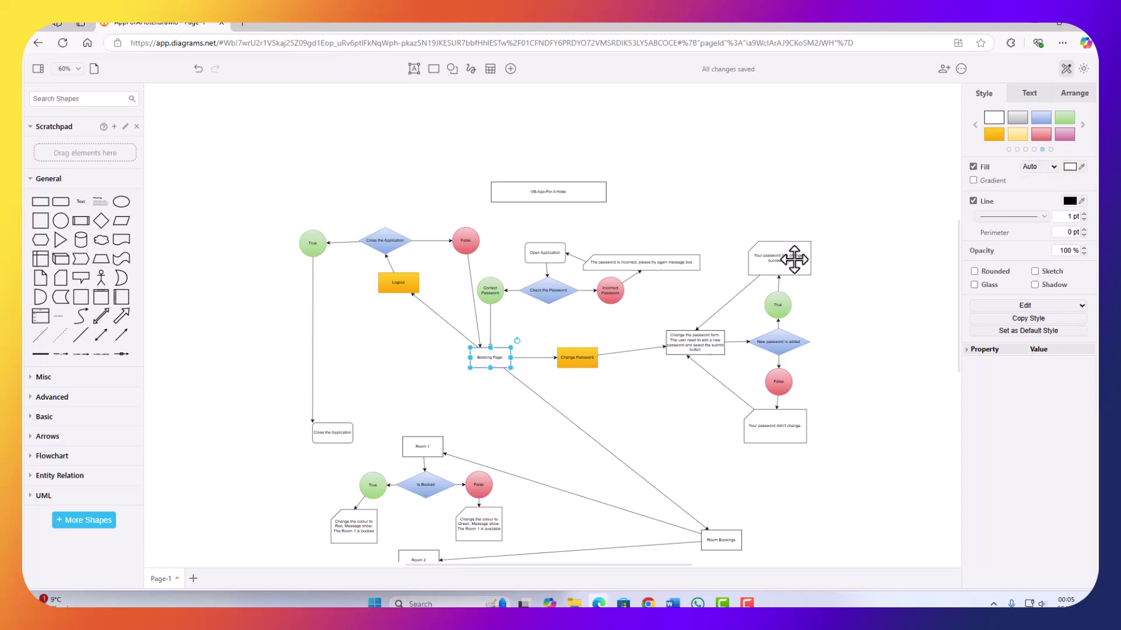
click(1016, 135)
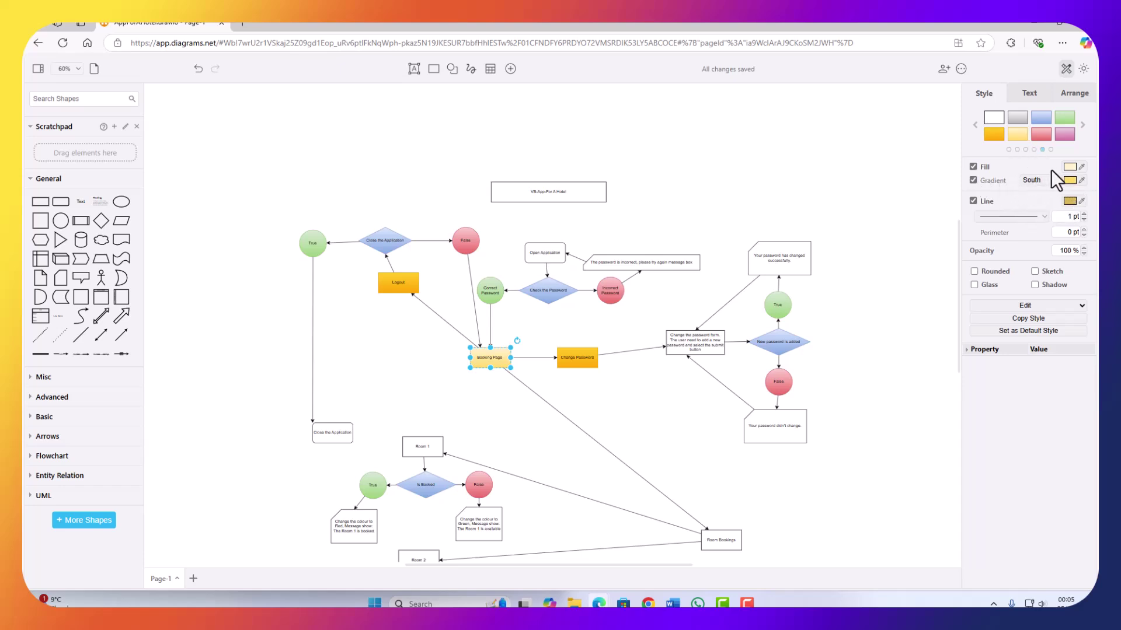
click(1070, 166)
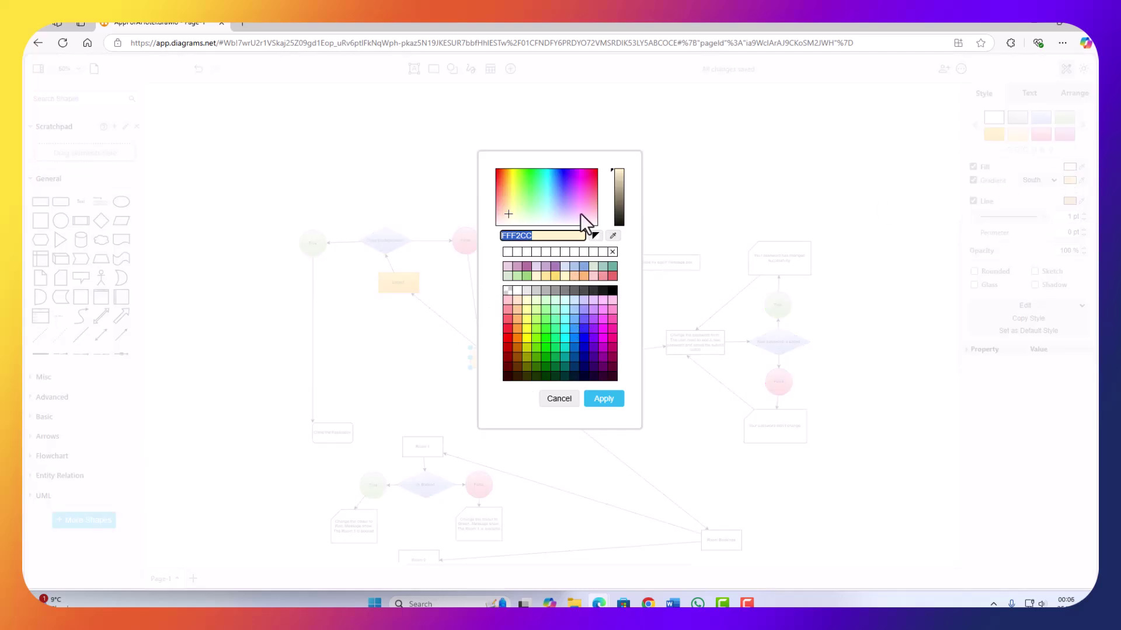
mouse_move(543, 193)
mouse_down()
mouse_move(518, 175)
mouse_move(580, 182)
mouse_up()
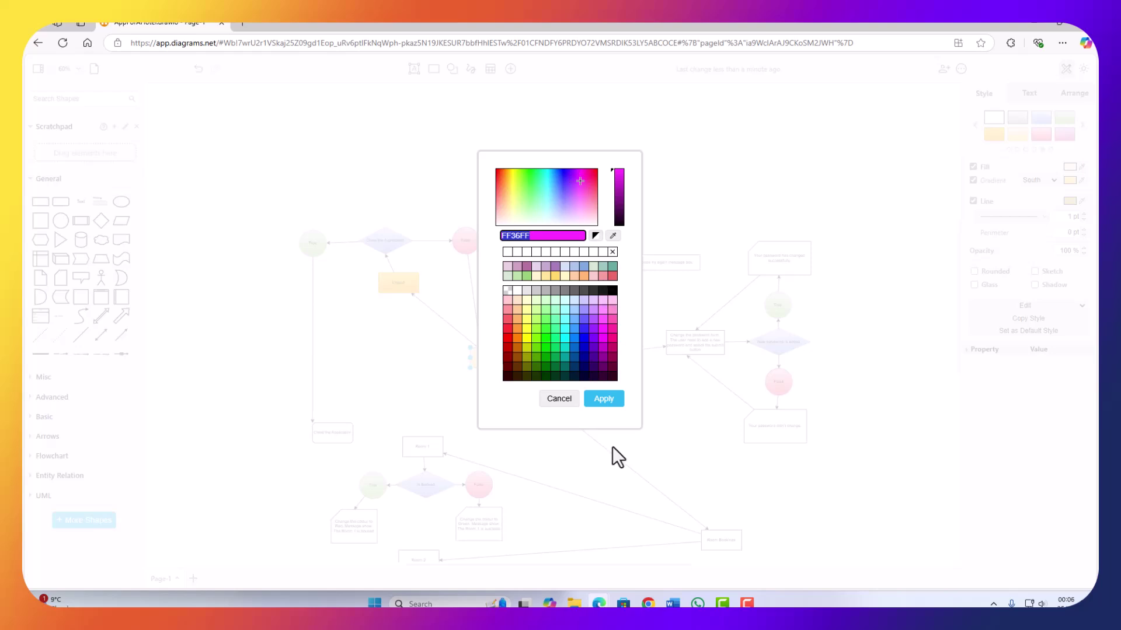
click(604, 399)
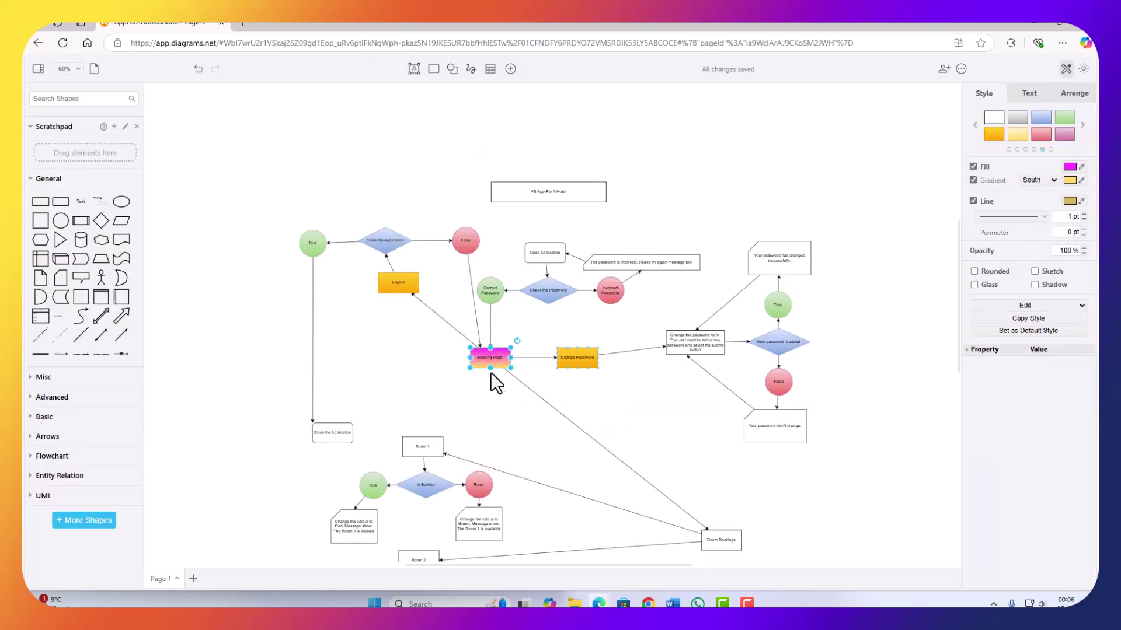
Set the Booking Page box's gradient colour to green 47FF8B.
click(1068, 181)
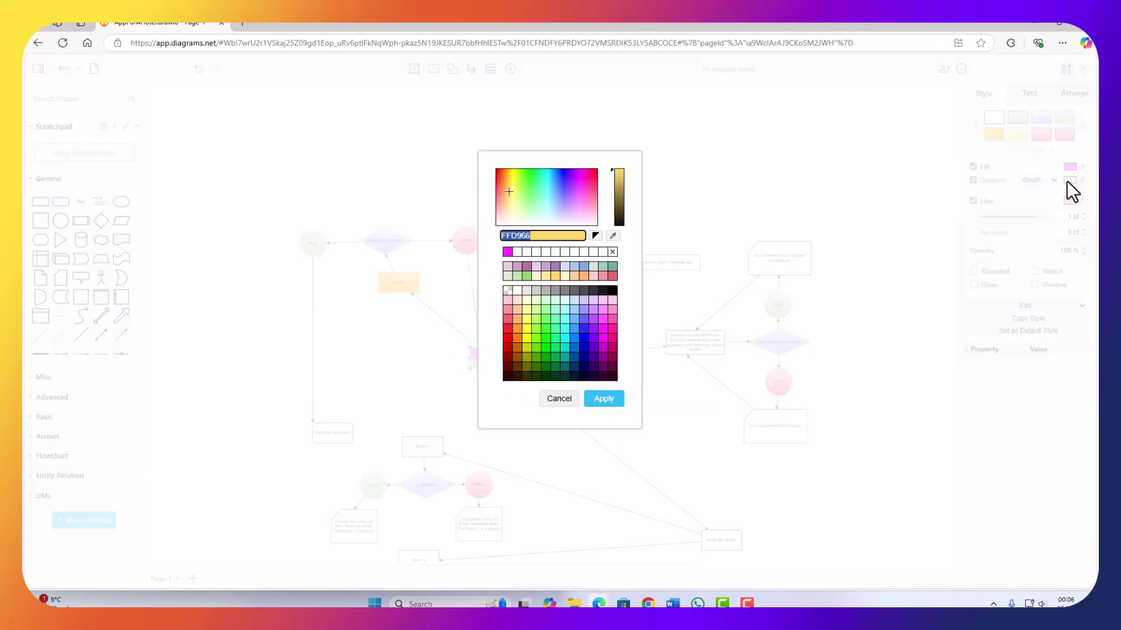
click(536, 184)
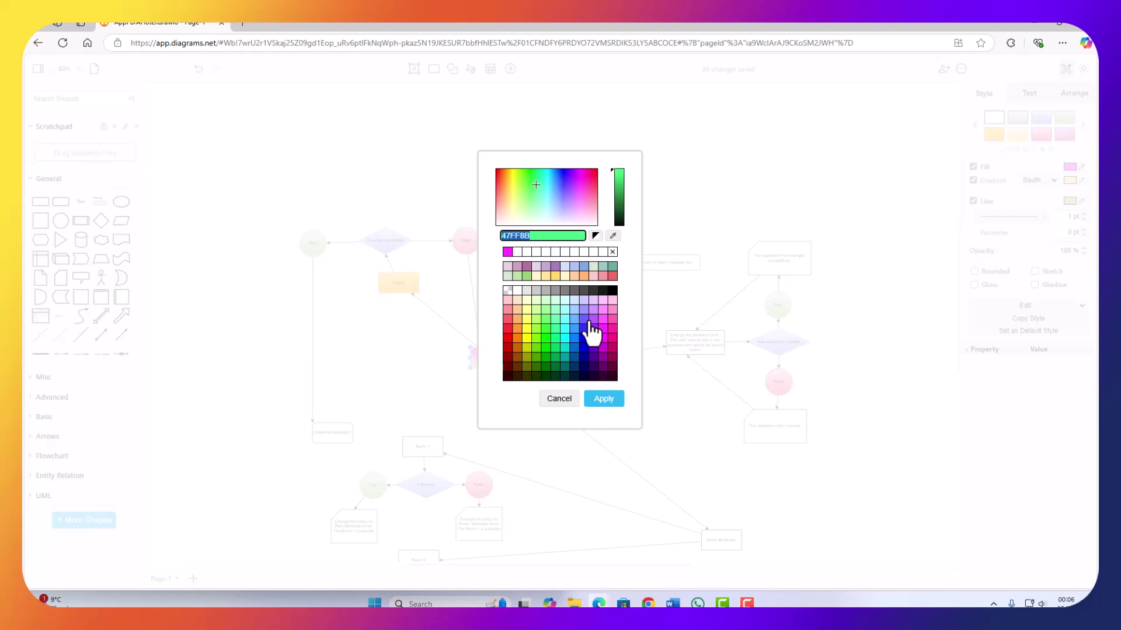
click(601, 399)
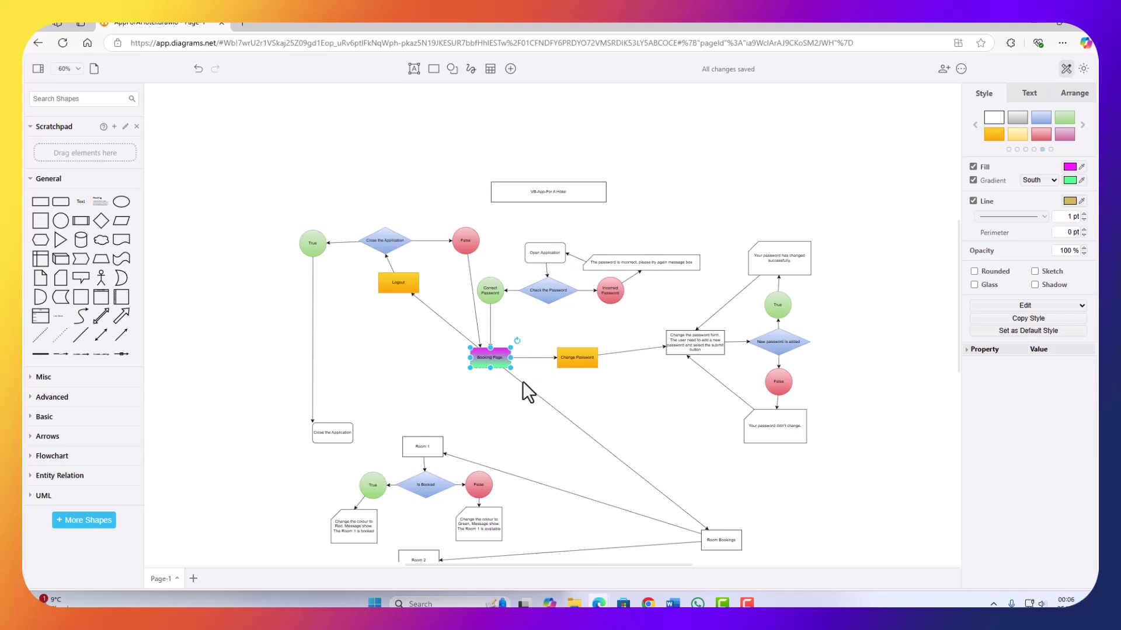
Apply the pink-purple gradient style to the Open Application box.
scroll(554, 345, down, 2)
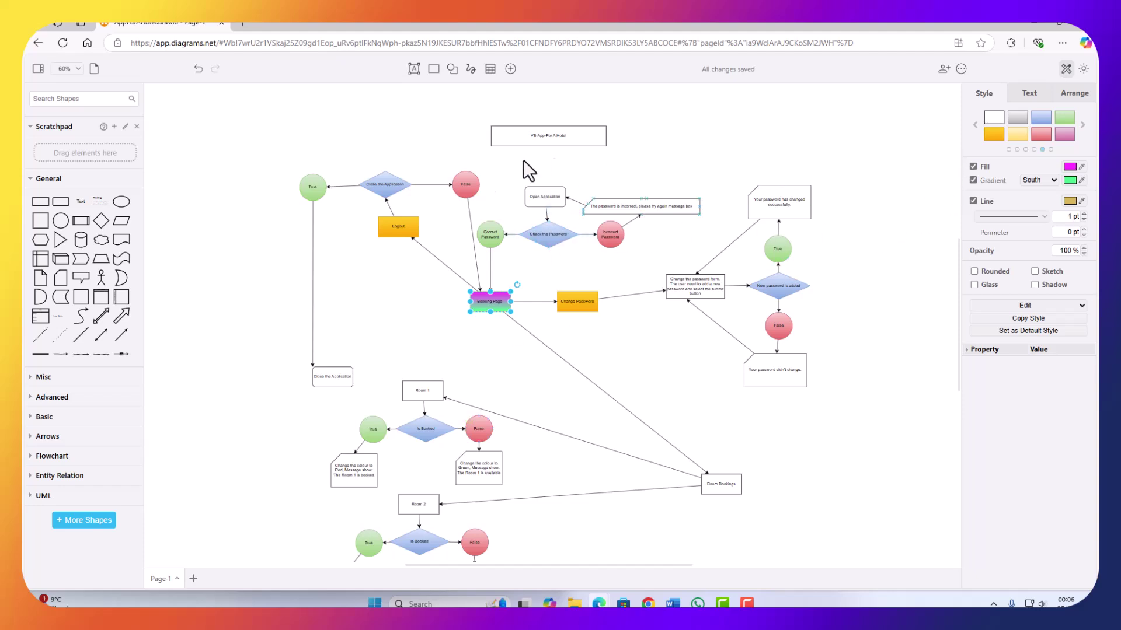
click(545, 195)
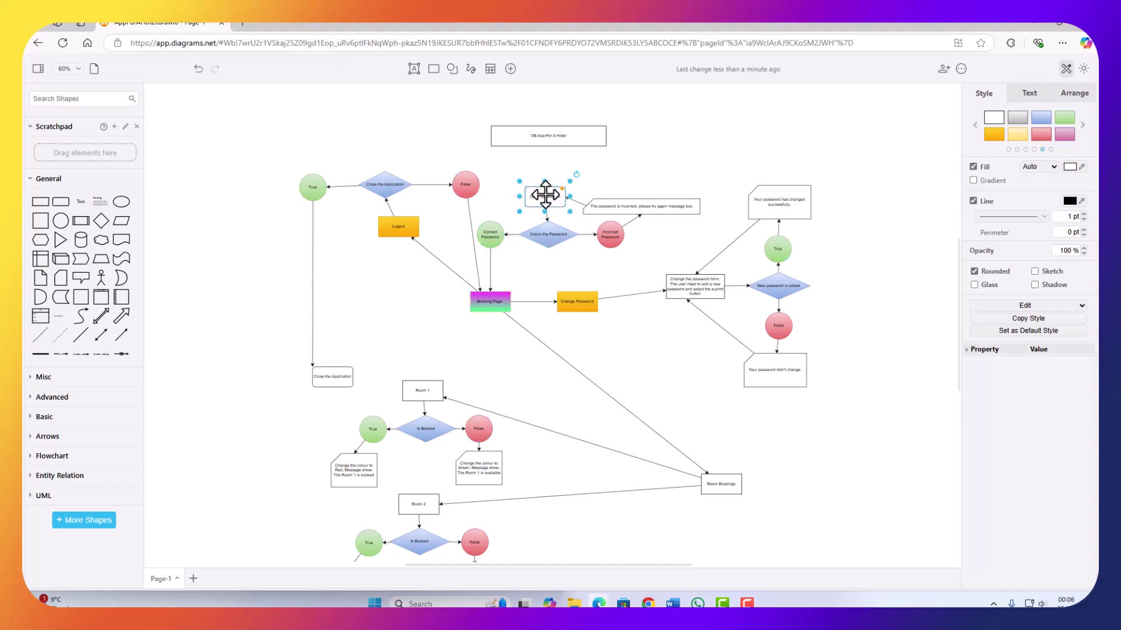
click(1067, 135)
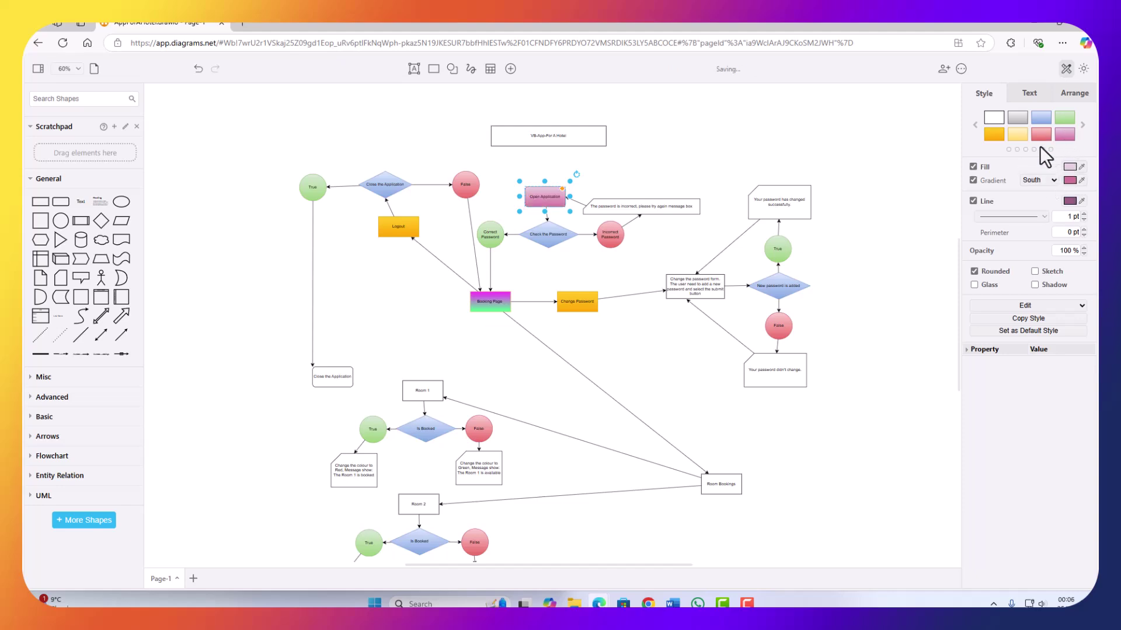
Apply the grey gradient style to the password-changed-successfully and password-didn't-change message shapes.
click(781, 202)
click(1018, 119)
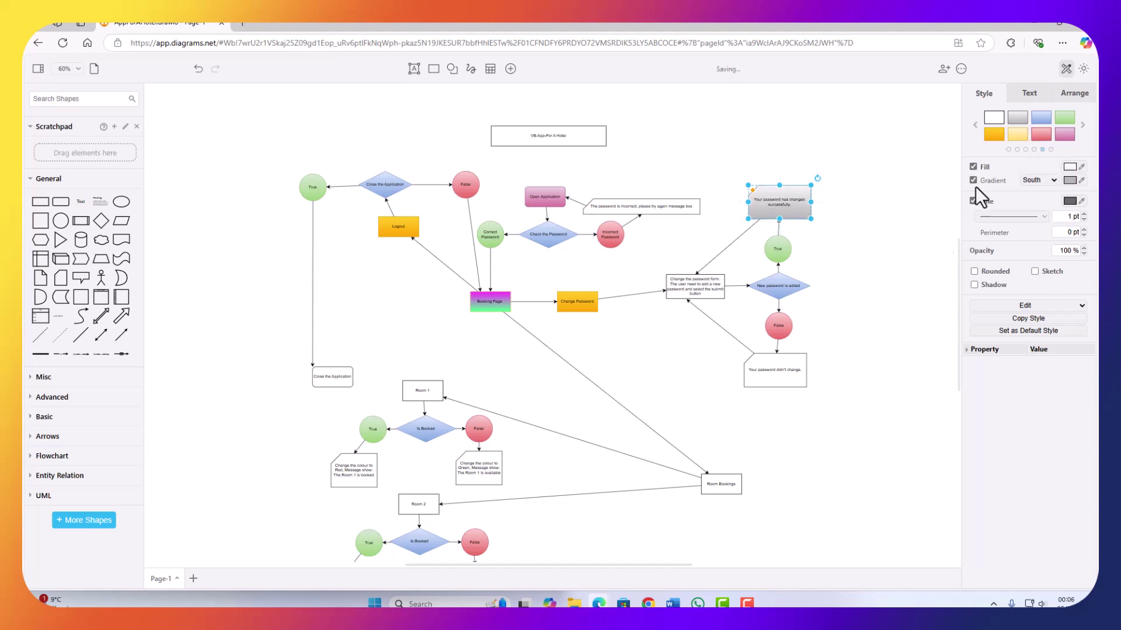
click(807, 368)
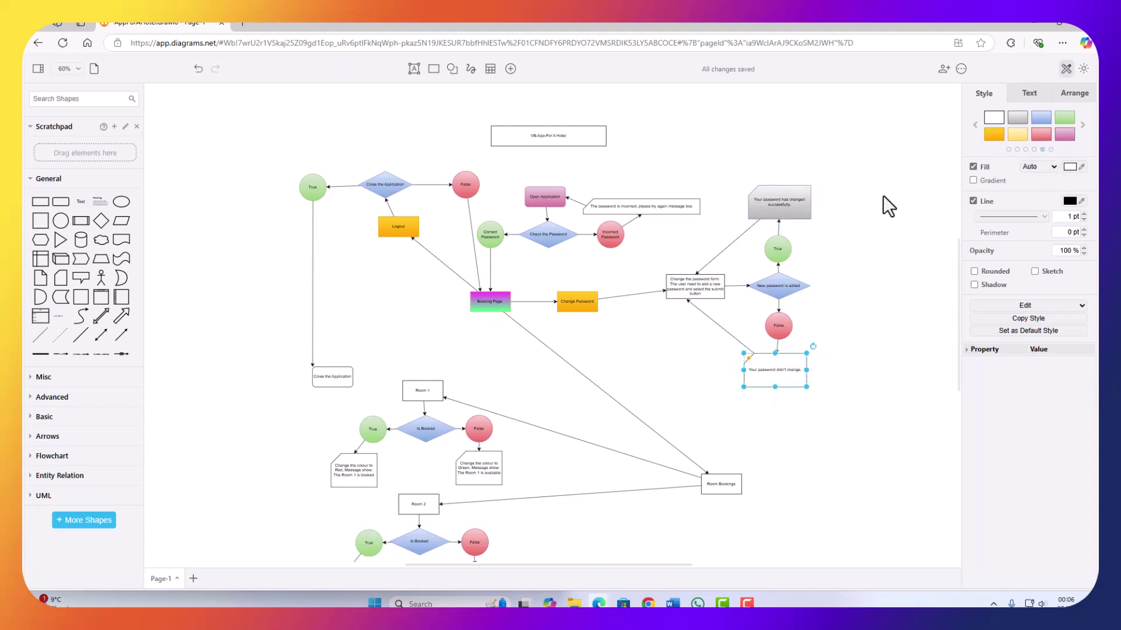
click(1021, 115)
Apply the grey gradient style to the flowchart's title box and the Close the Application end box.
click(561, 133)
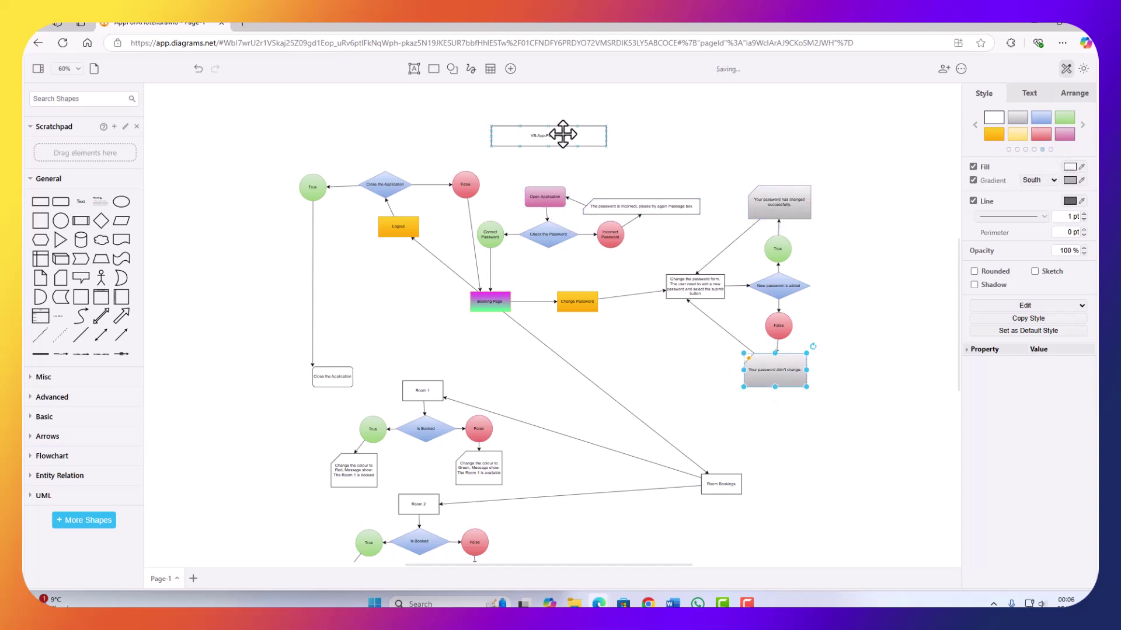
click(1022, 114)
scroll(345, 438, down, 3)
click(330, 263)
click(1017, 122)
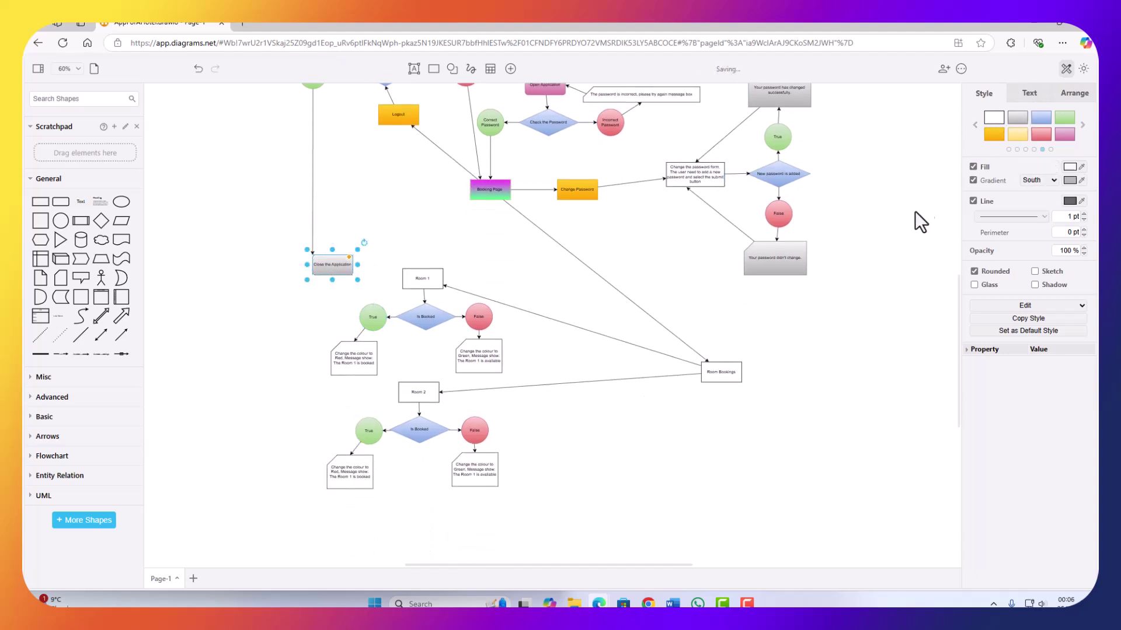
Darken the gradient colour of the Close the Application end box to dark grey, and set the title box's gradient colour to 333333.
scroll(931, 245, up, 5)
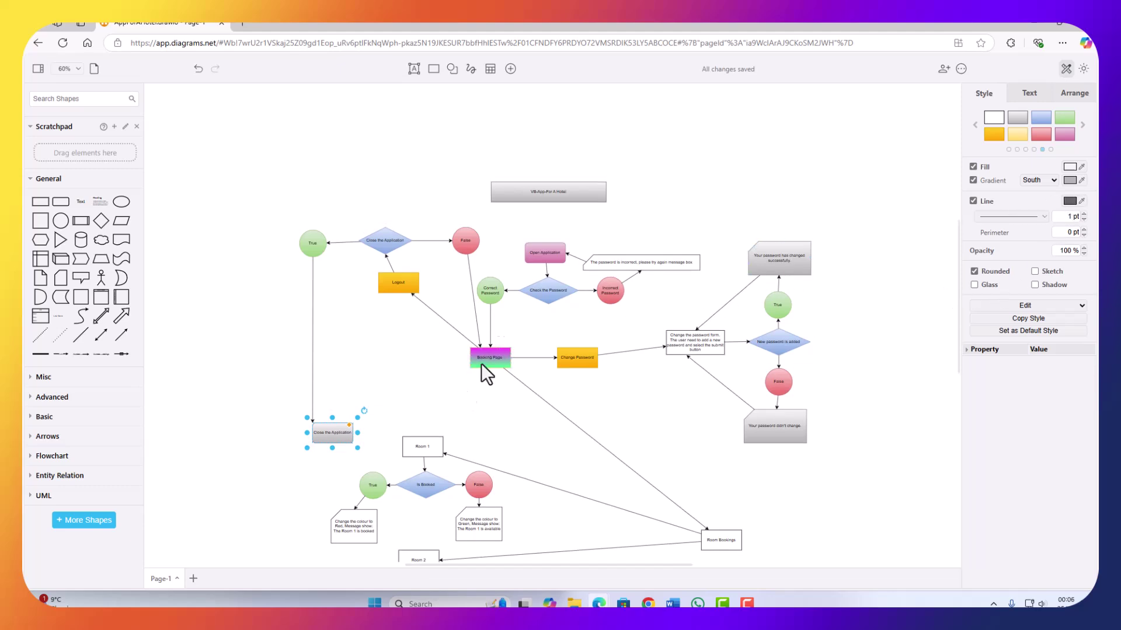
click(1068, 180)
drag(617, 212, 617, 216)
click(607, 399)
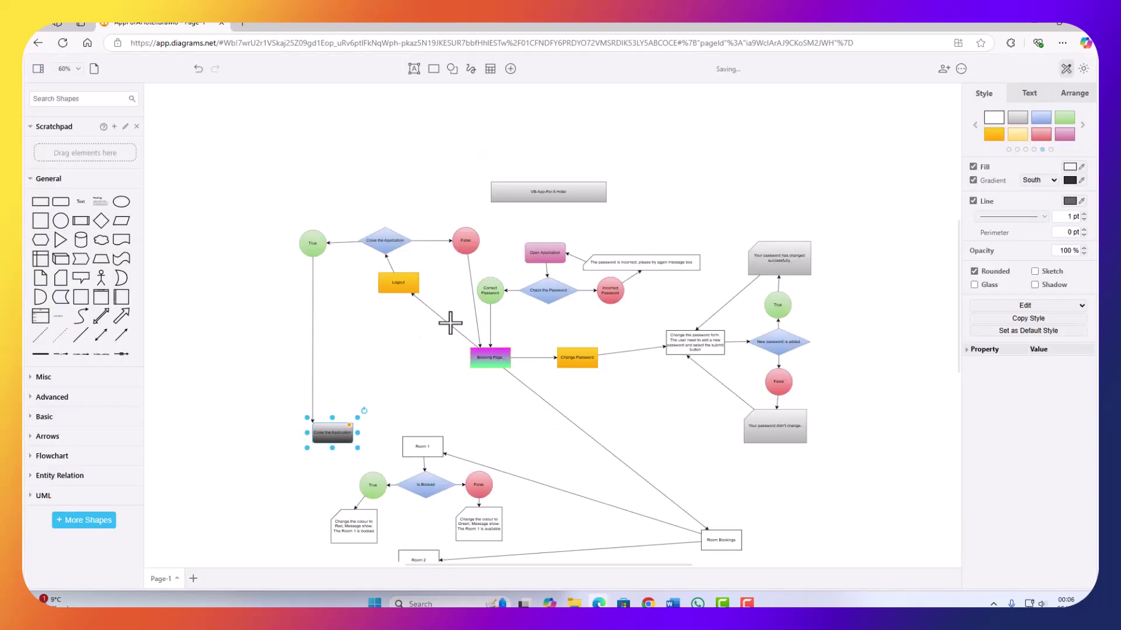
click(555, 189)
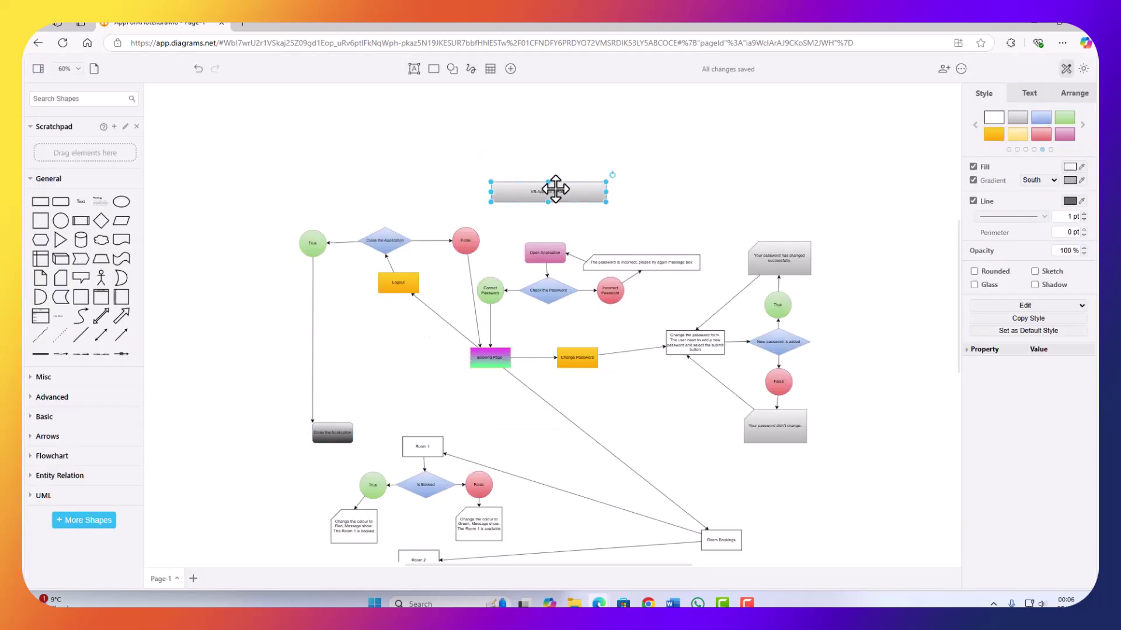
click(1069, 180)
mouse_move(619, 196)
mouse_down()
mouse_move(619, 225)
mouse_move(618, 214)
mouse_up()
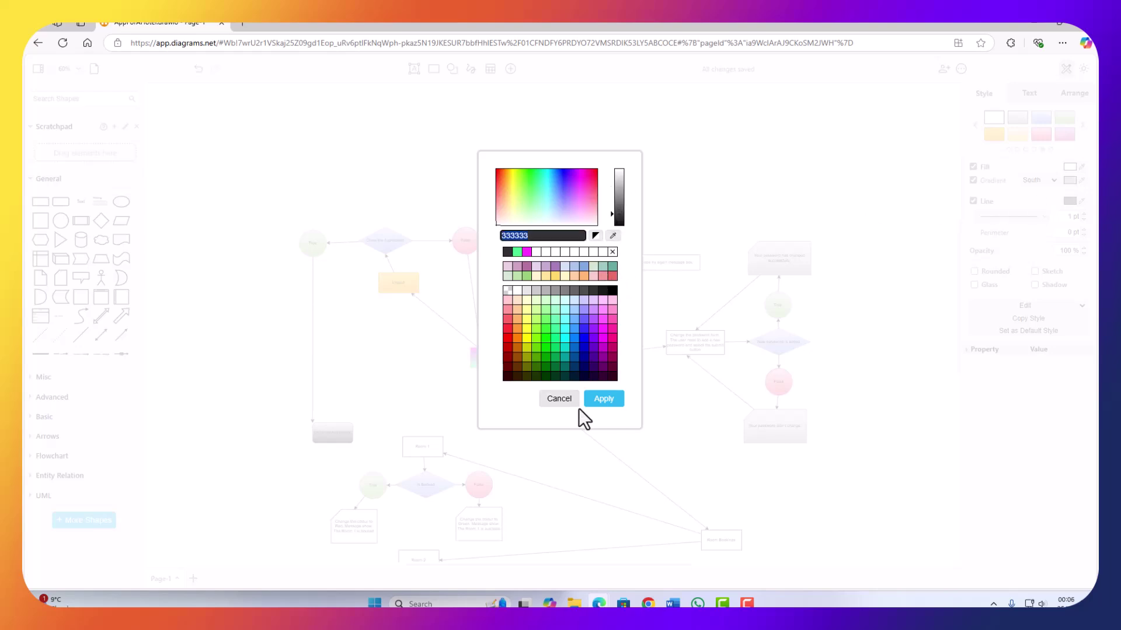
click(607, 398)
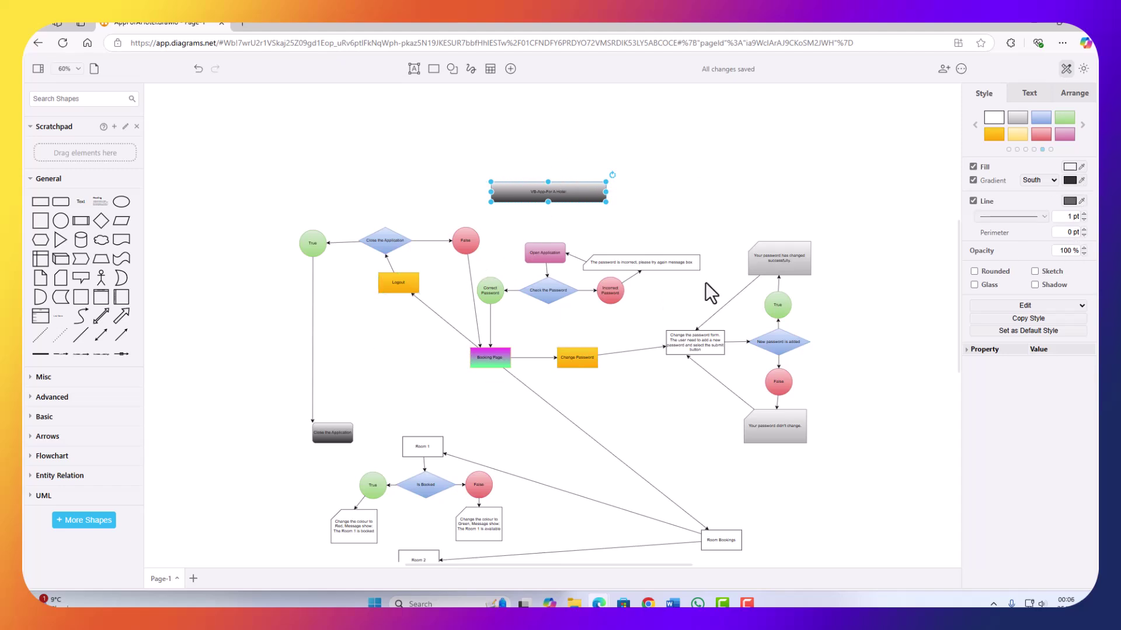
Apply the grey gradient style to the incorrect-password message and the four booked and available message shapes under Room 1 and Room 2.
click(656, 261)
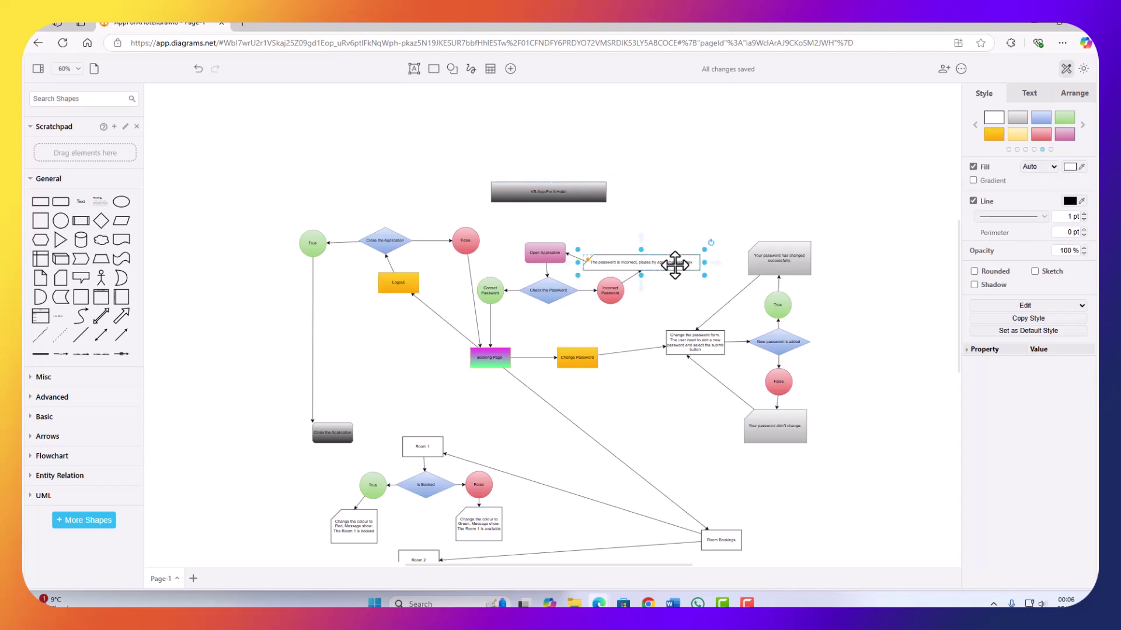
click(1020, 119)
scroll(505, 461, down, 5)
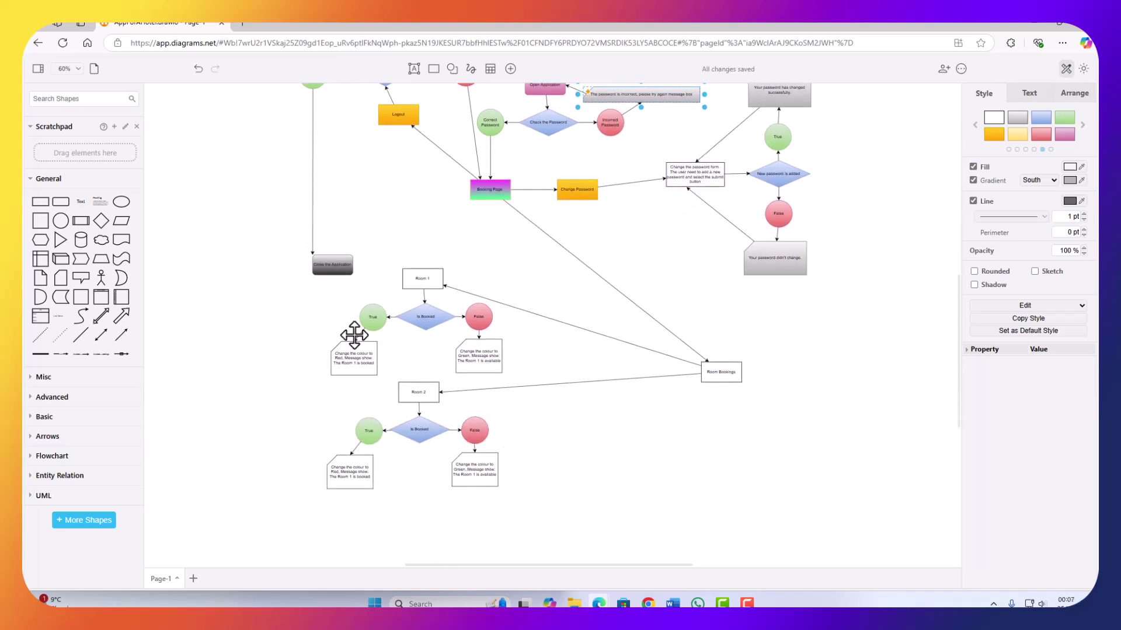
click(1017, 121)
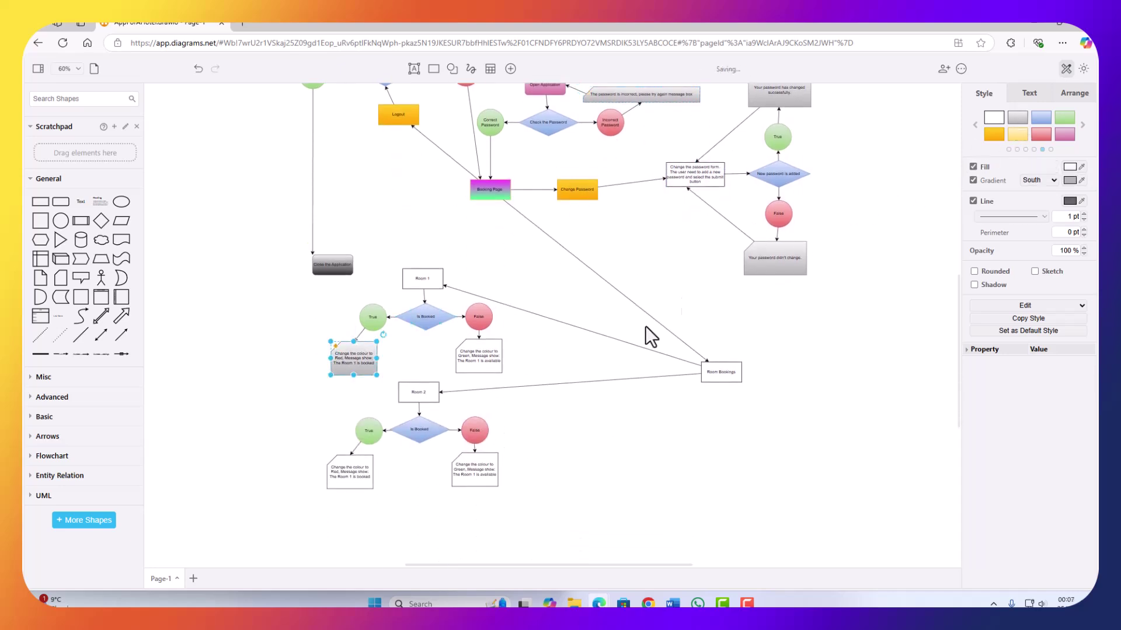
click(494, 352)
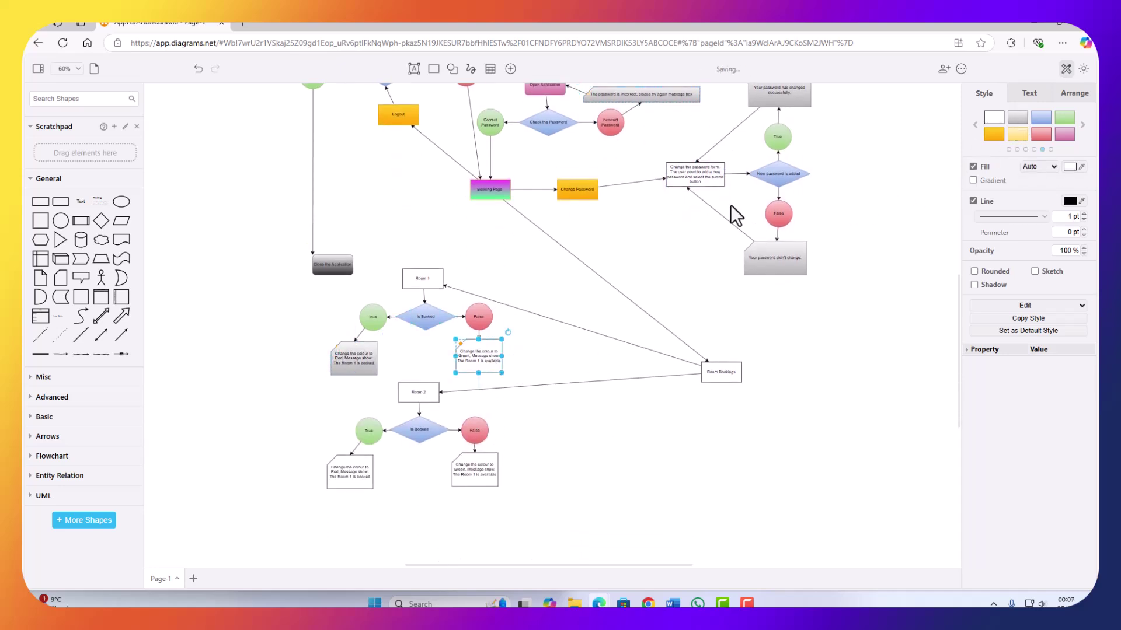
click(1018, 119)
click(357, 480)
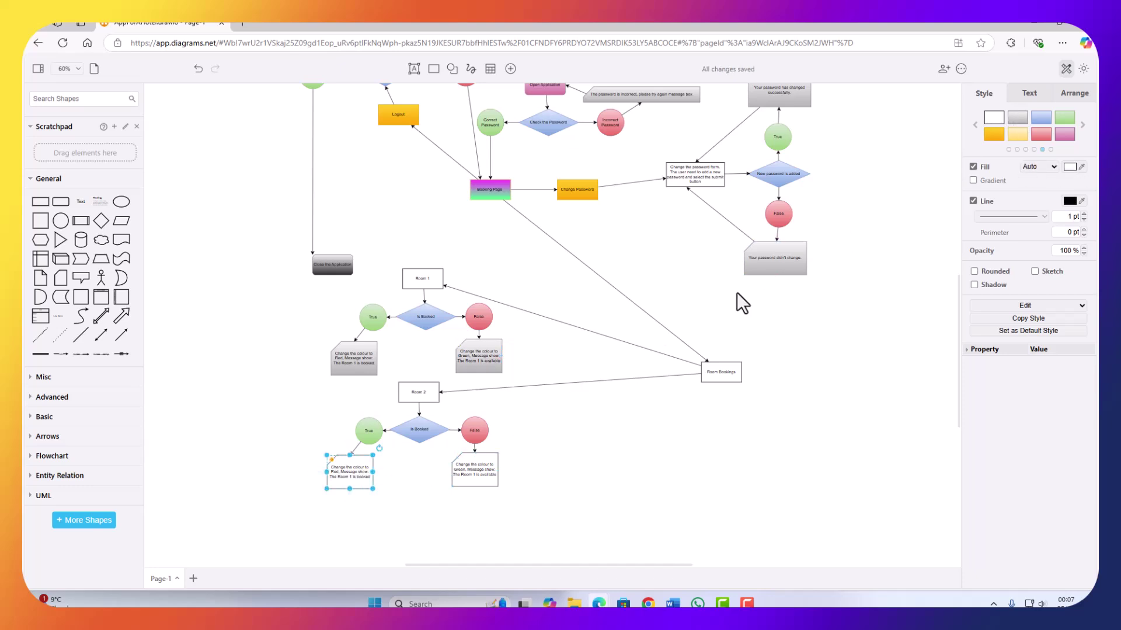
click(1017, 120)
click(475, 472)
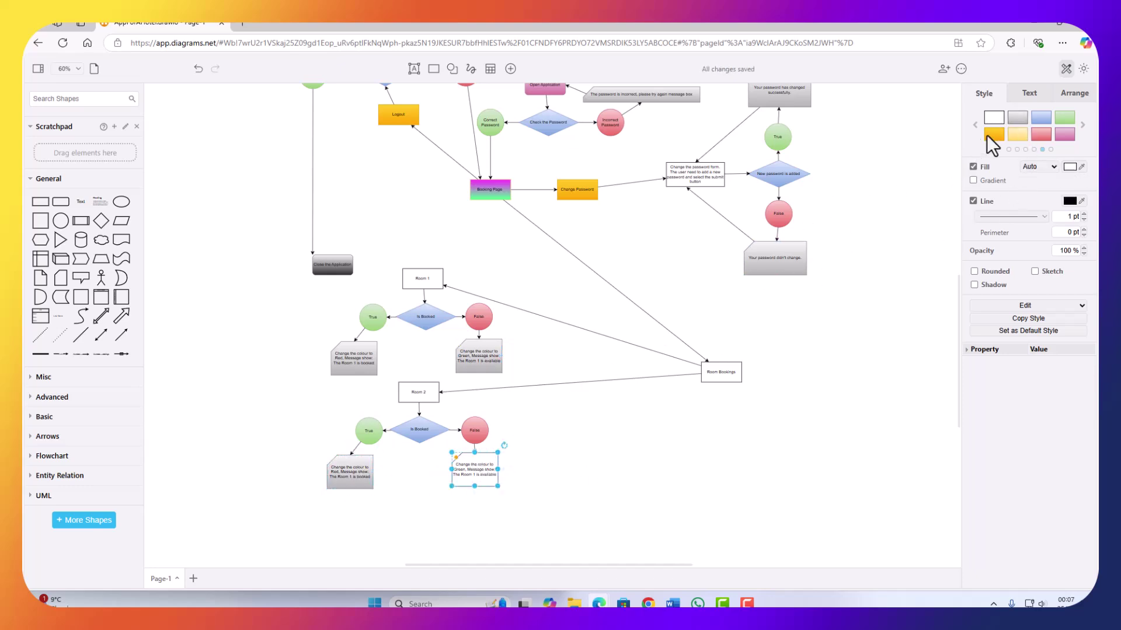
click(1025, 116)
Apply the solid light green style to the Room 2 and Room 1 boxes and the solid magenta style to the Room Bookings box.
click(426, 394)
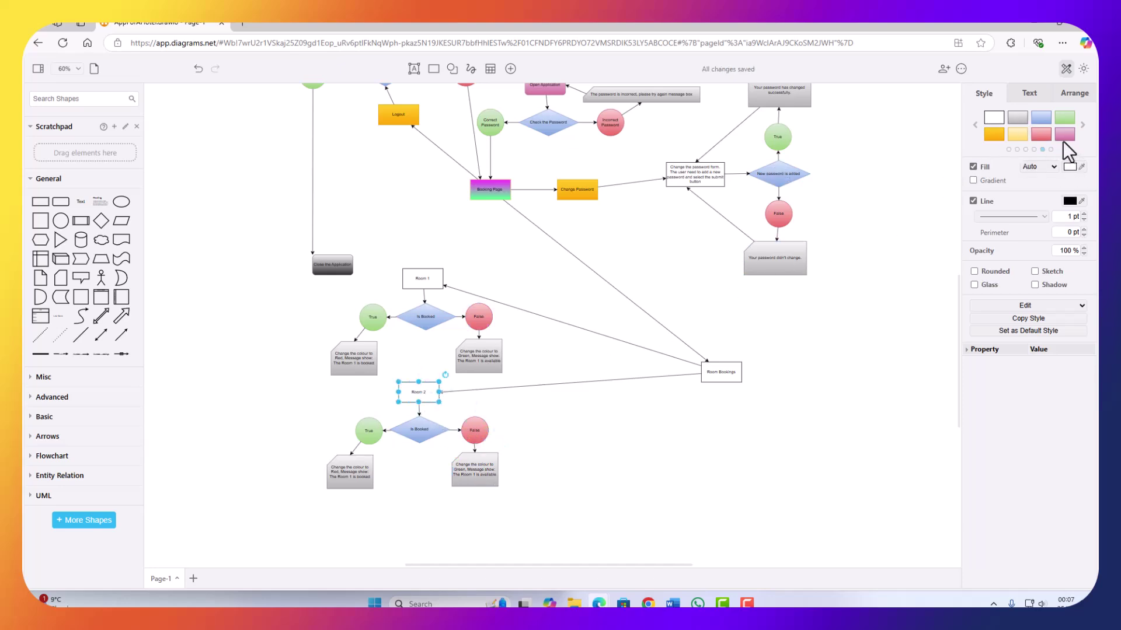
click(1017, 150)
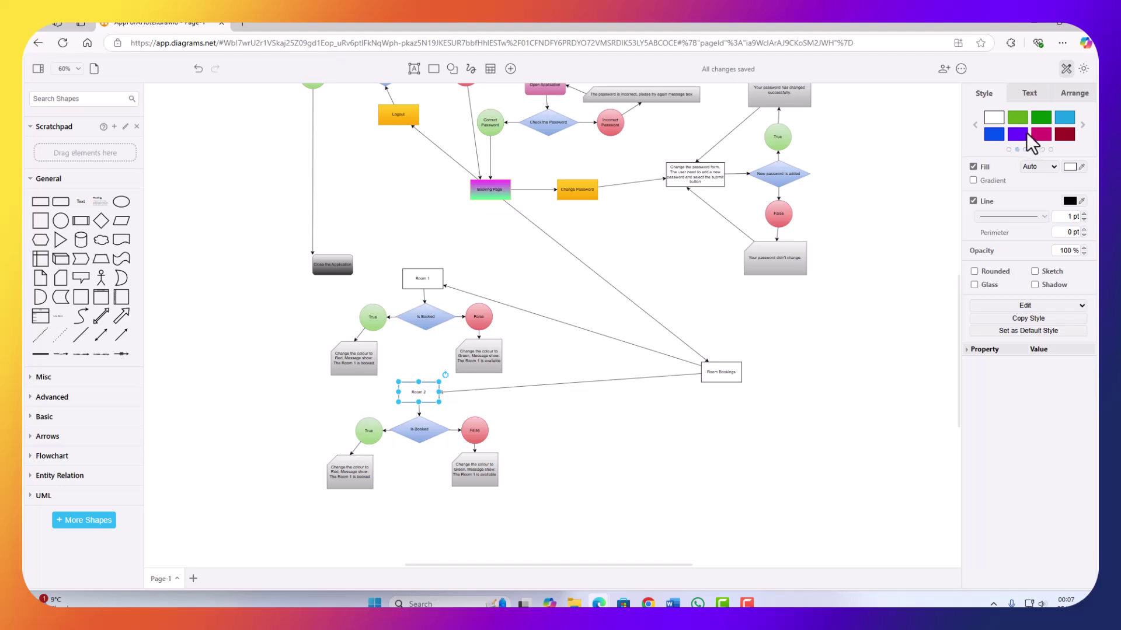
click(1018, 119)
click(415, 275)
click(1017, 119)
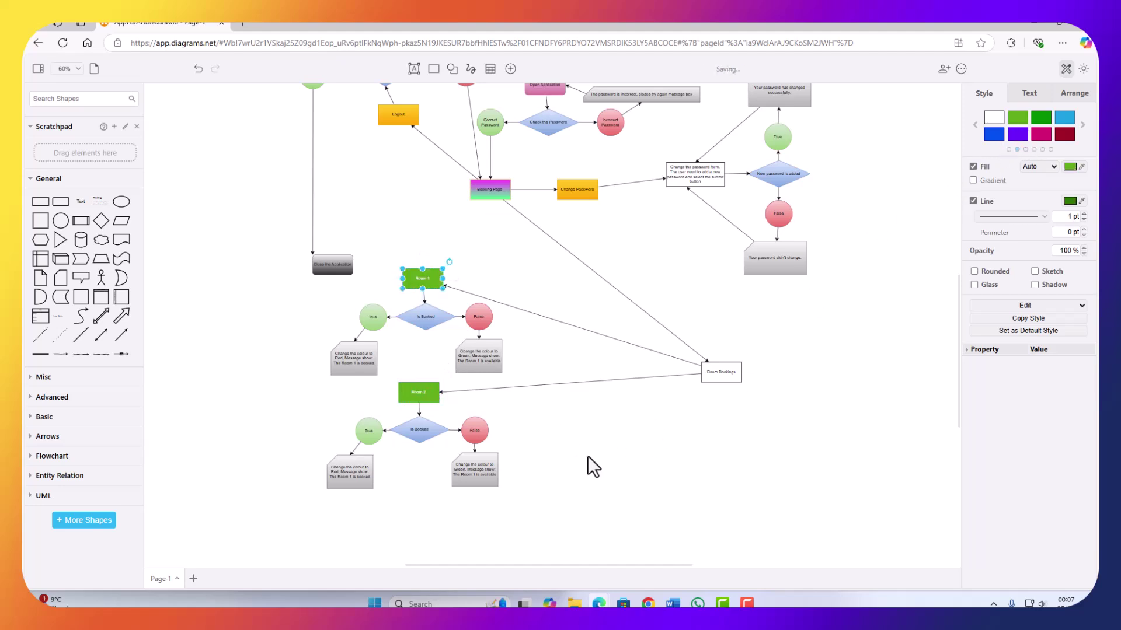
click(719, 374)
click(1040, 135)
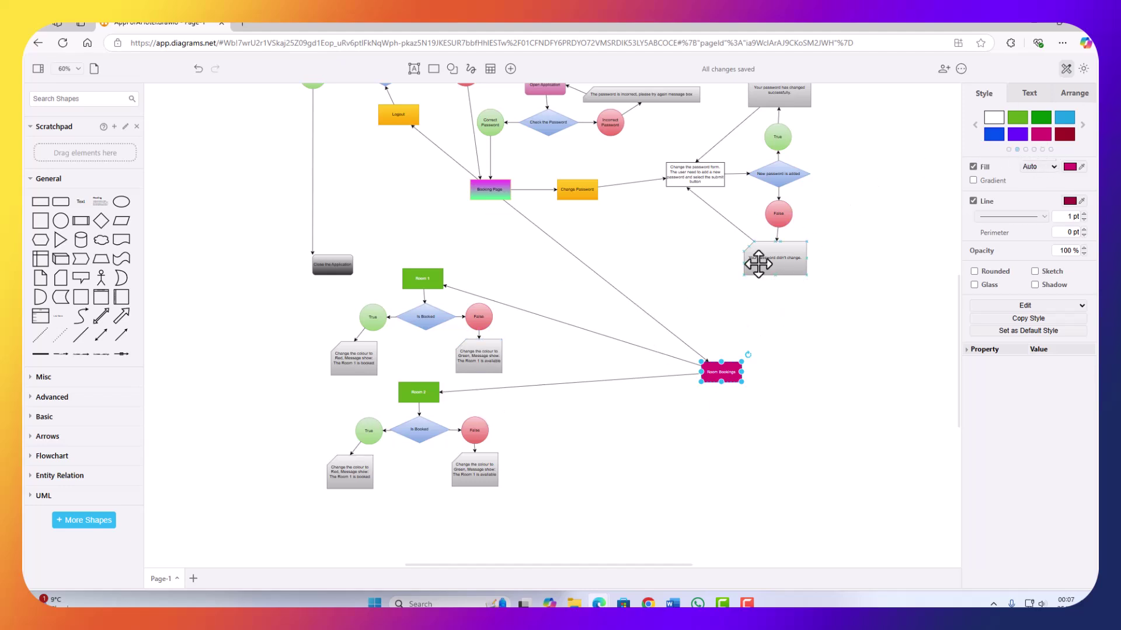
scroll(659, 338, up, 3)
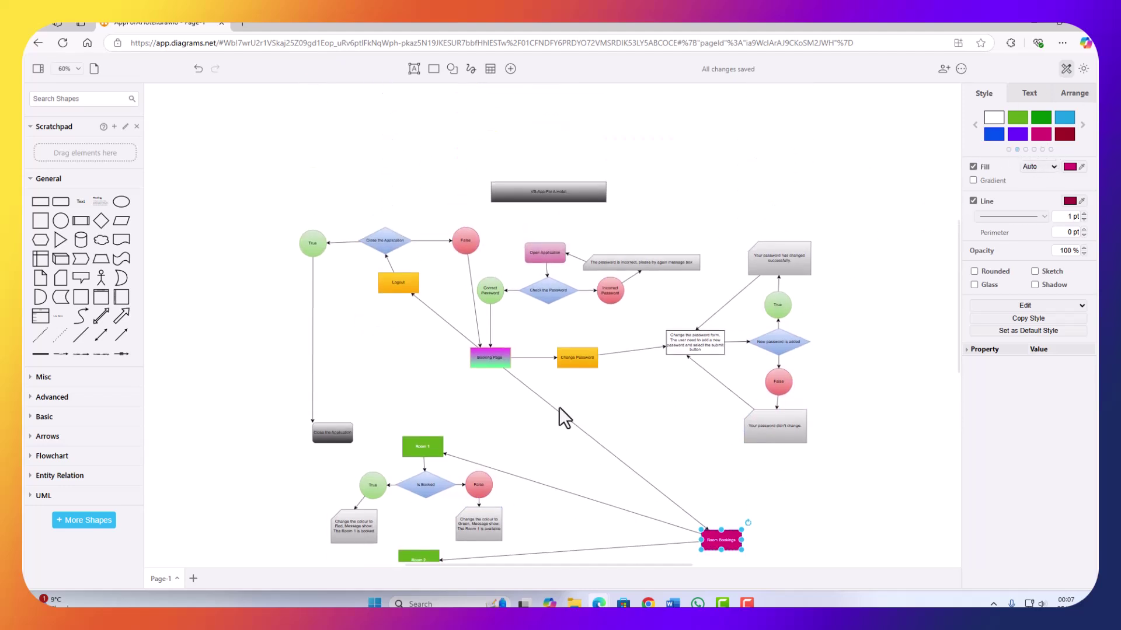
click(1042, 150)
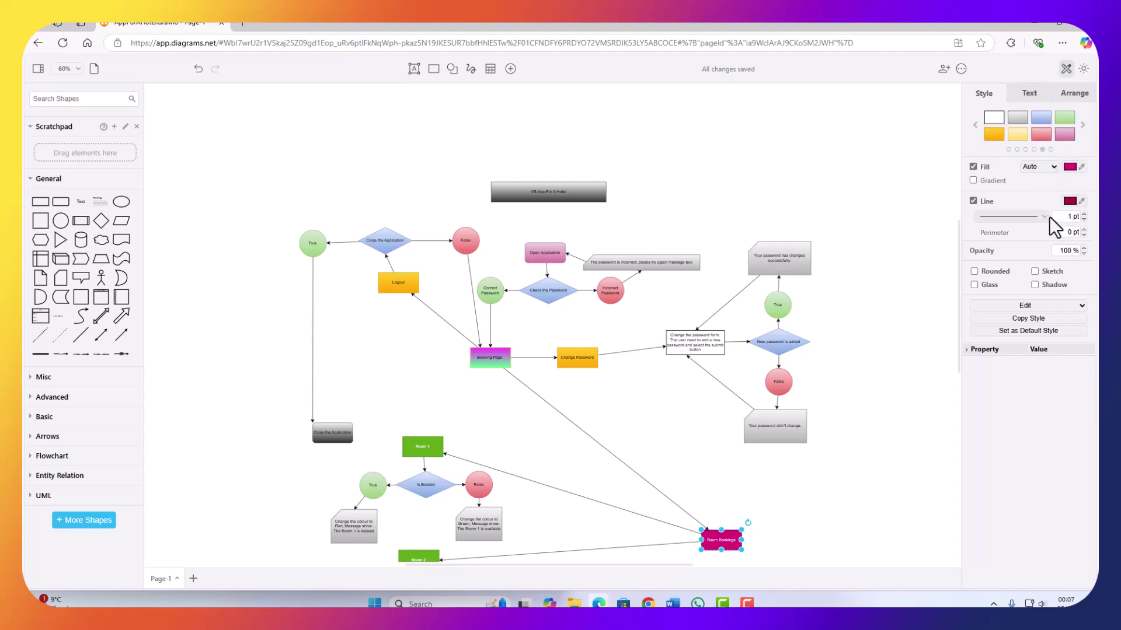
click(1069, 202)
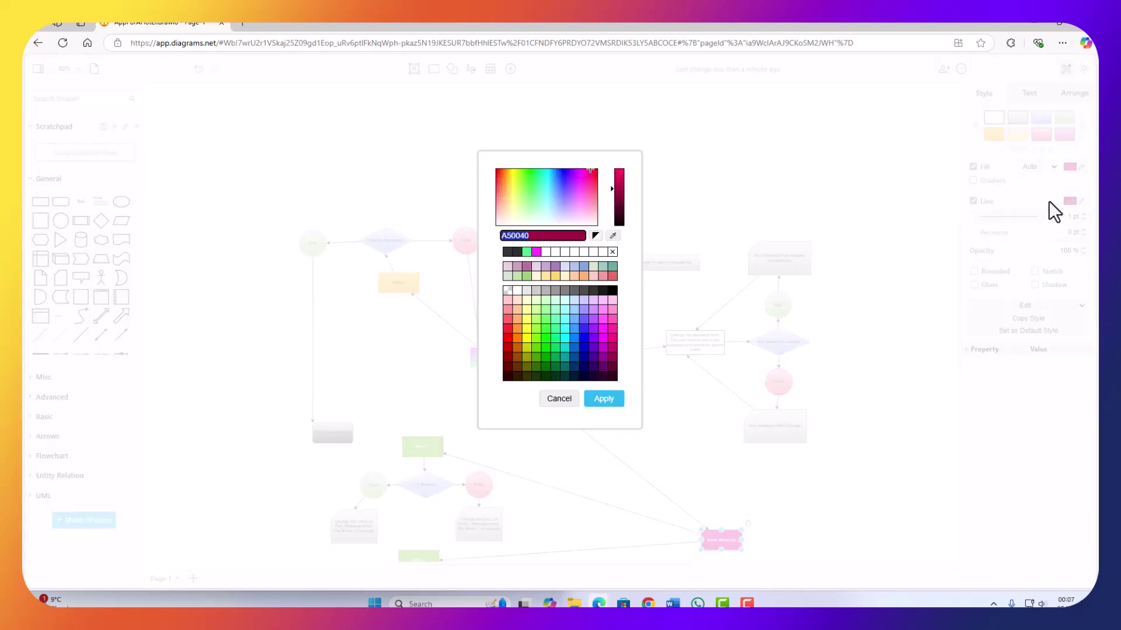
click(566, 400)
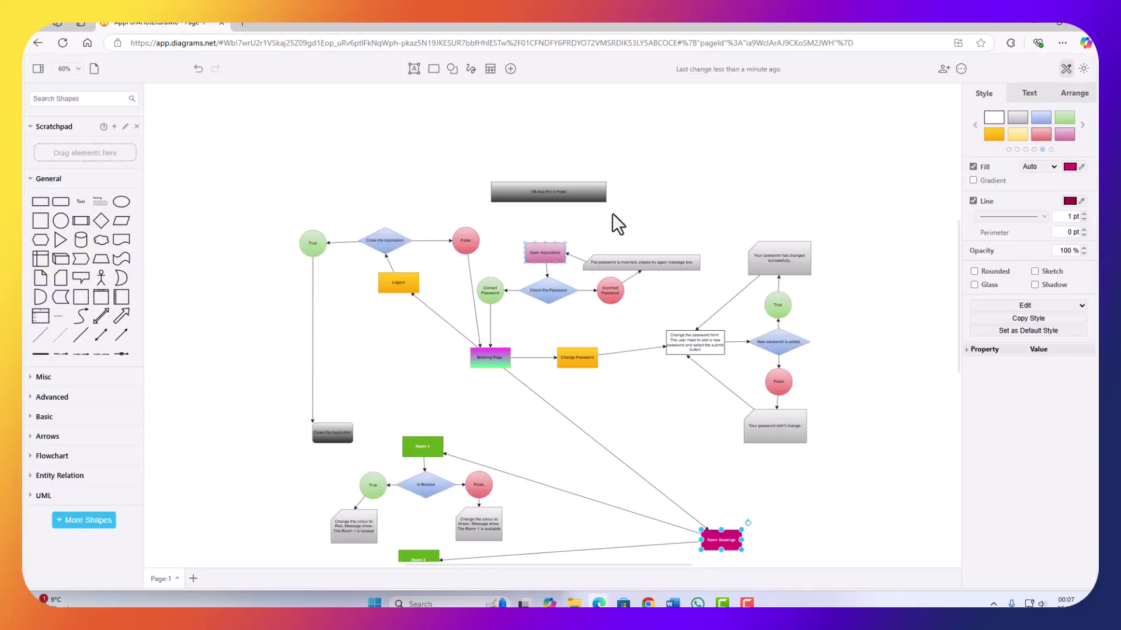
Apply the pale blue style to the change-password form description box.
click(709, 350)
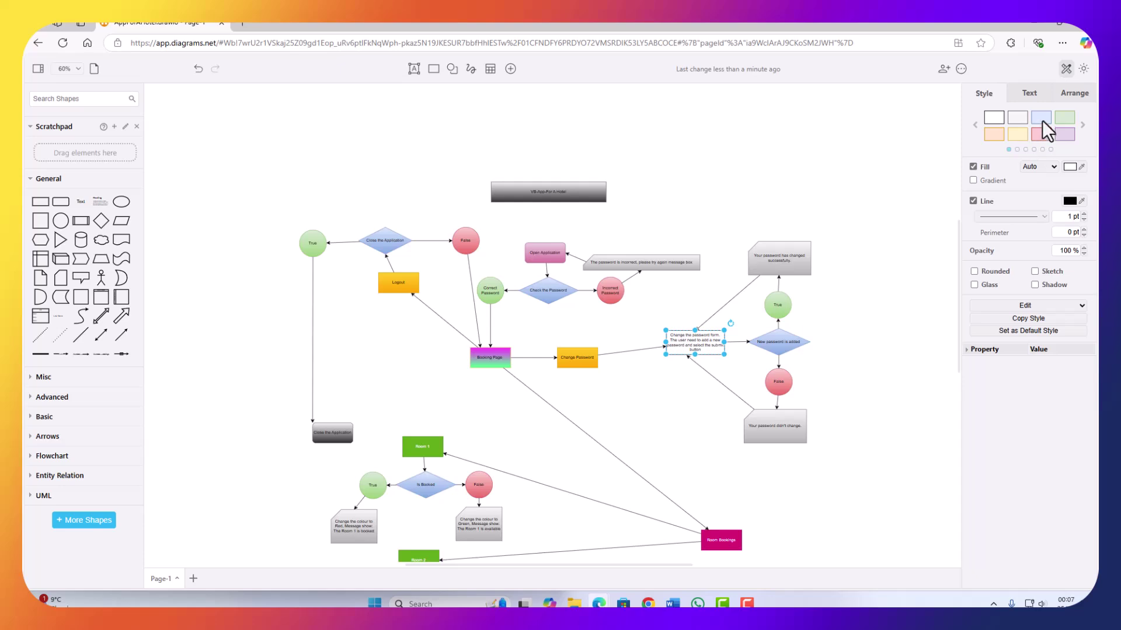
click(1042, 120)
scroll(578, 444, down, 2)
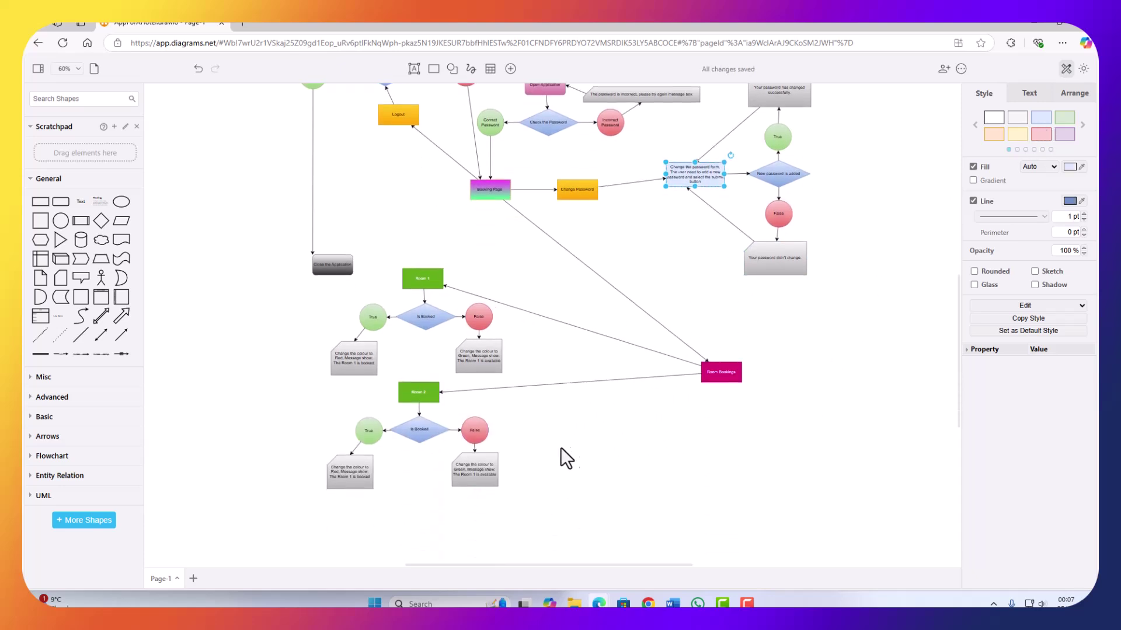
scroll(517, 457, up, 2)
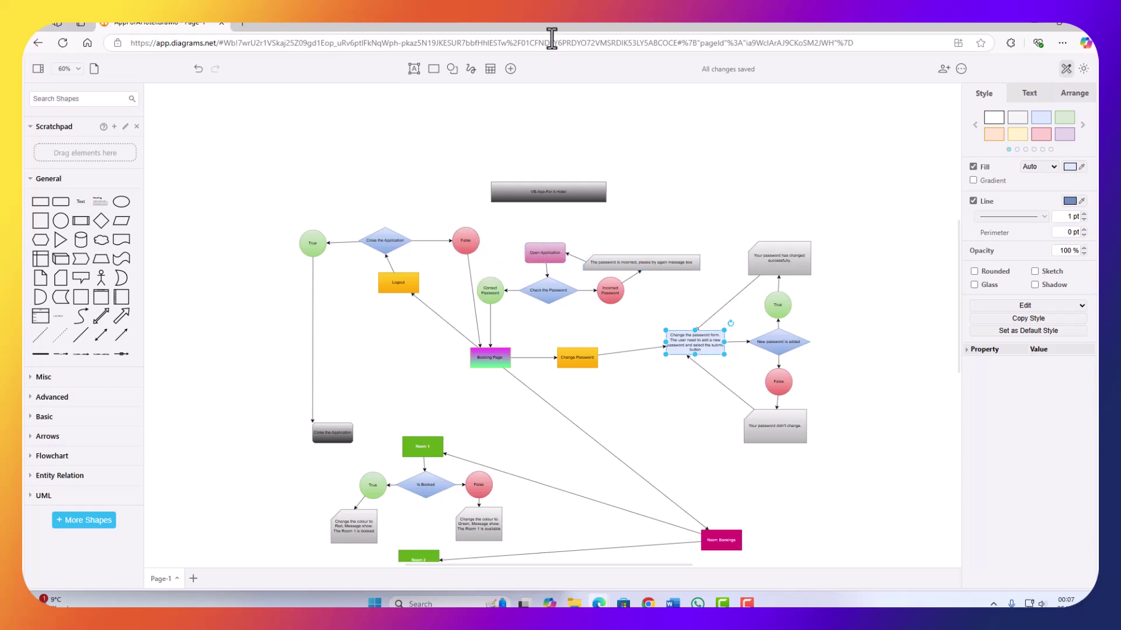
Place the diagram window side by side with the YouTube video of the hotel app, with the whole flowchart in view.
mouse_move(528, 37)
mouse_down()
mouse_move(764, 36)
mouse_move(1094, 88)
mouse_up()
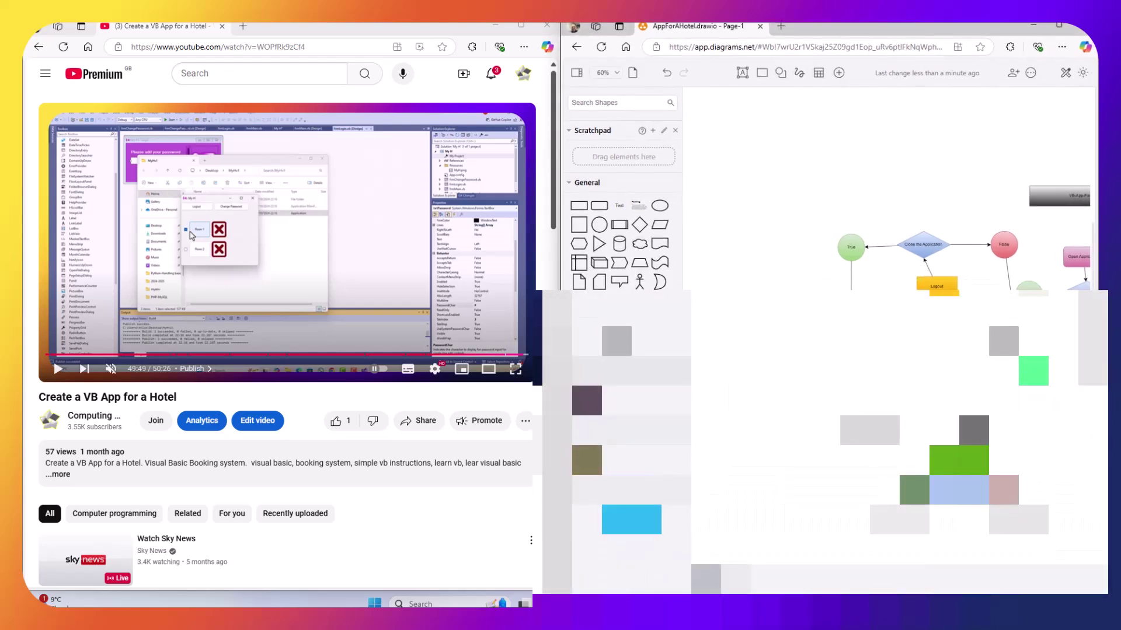
scroll(835, 339, down, 5)
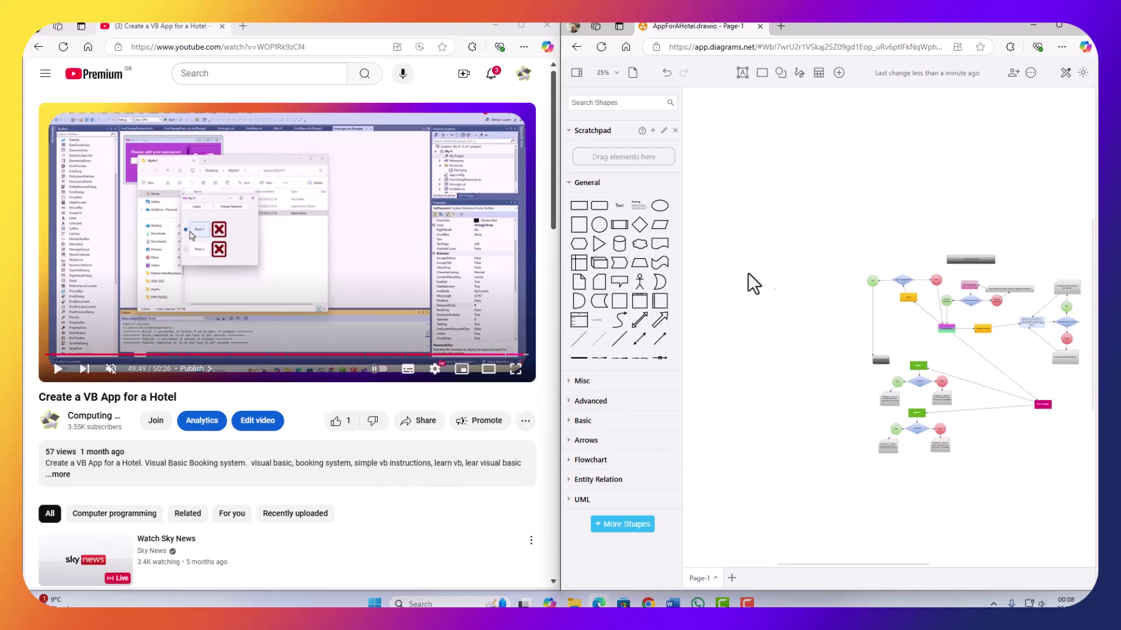
mouse_move(918, 377)
mouse_down()
mouse_move(807, 275)
mouse_move(953, 303)
mouse_move(748, 247)
mouse_move(884, 401)
mouse_move(781, 282)
mouse_move(998, 458)
mouse_move(860, 300)
mouse_move(1005, 465)
mouse_move(951, 408)
mouse_move(895, 315)
mouse_move(940, 395)
mouse_move(840, 378)
mouse_move(921, 400)
mouse_move(876, 425)
mouse_up()
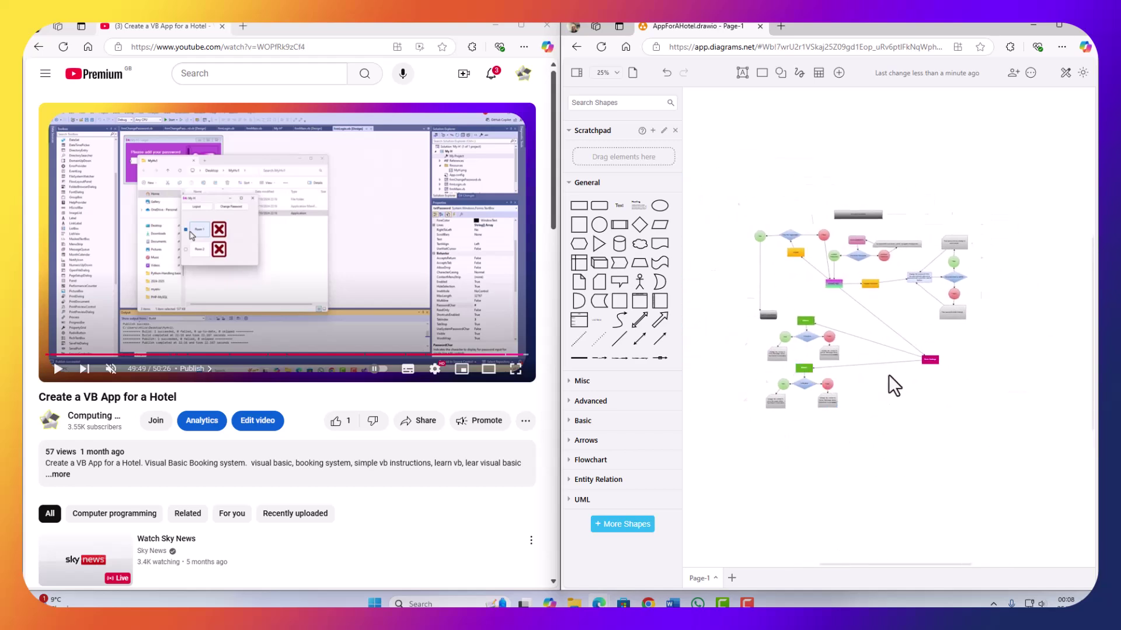
Examine the Room Bookings, Booking Page, Logout and password-check parts of the flowchart up close beside the video.
scroll(895, 379, up, 5)
scroll(894, 380, down, 5)
scroll(894, 380, up, 8)
scroll(894, 380, up, 3)
scroll(887, 379, down, 3)
scroll(888, 380, up, 3)
scroll(887, 379, down, 5)
scroll(888, 379, down, 3)
scroll(886, 380, up, 3)
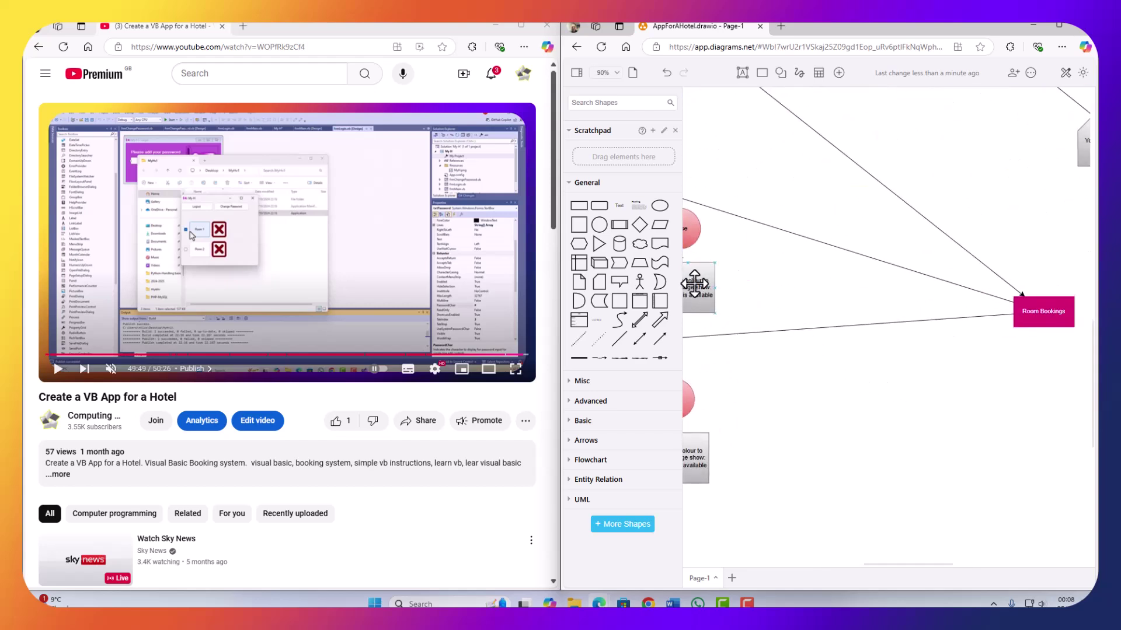
scroll(712, 309, down, 3)
scroll(887, 304, up, 3)
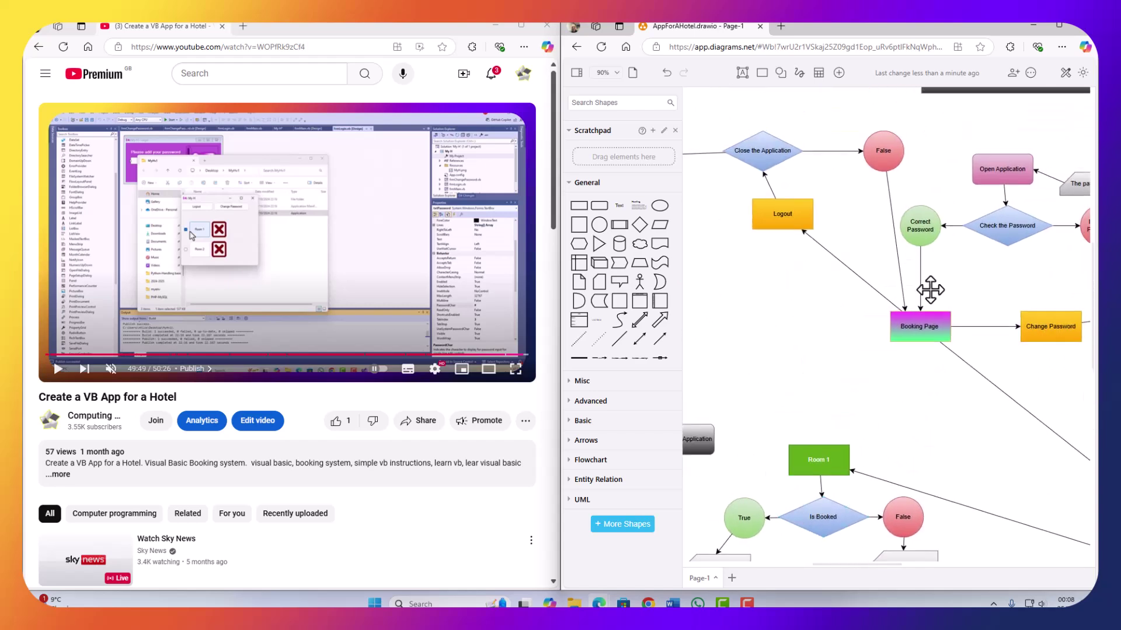
drag(930, 290, 916, 388)
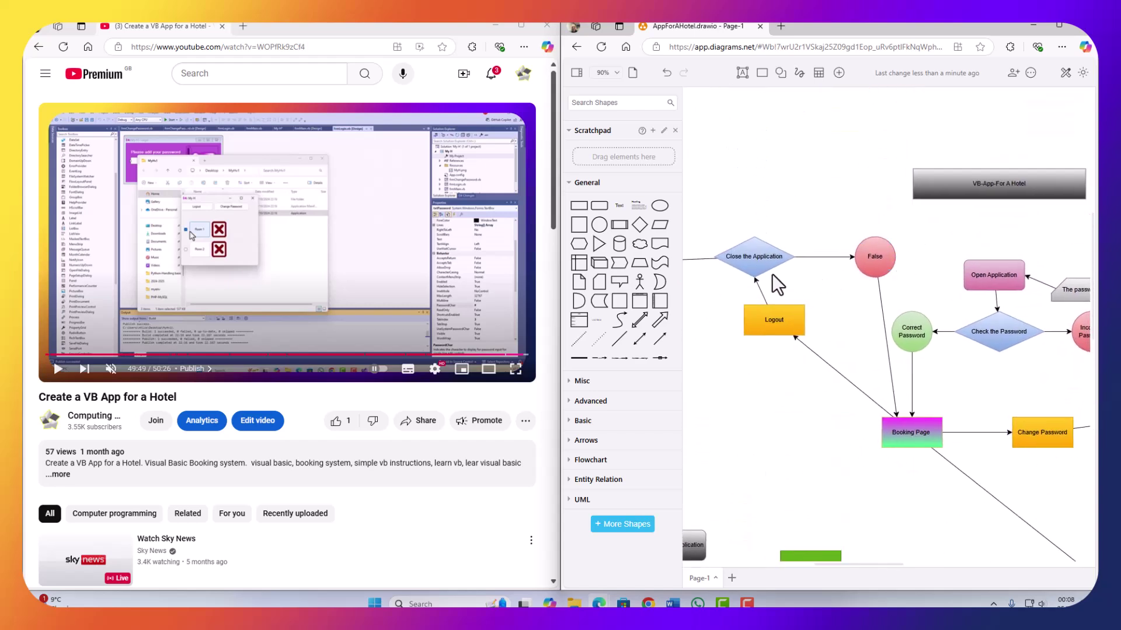